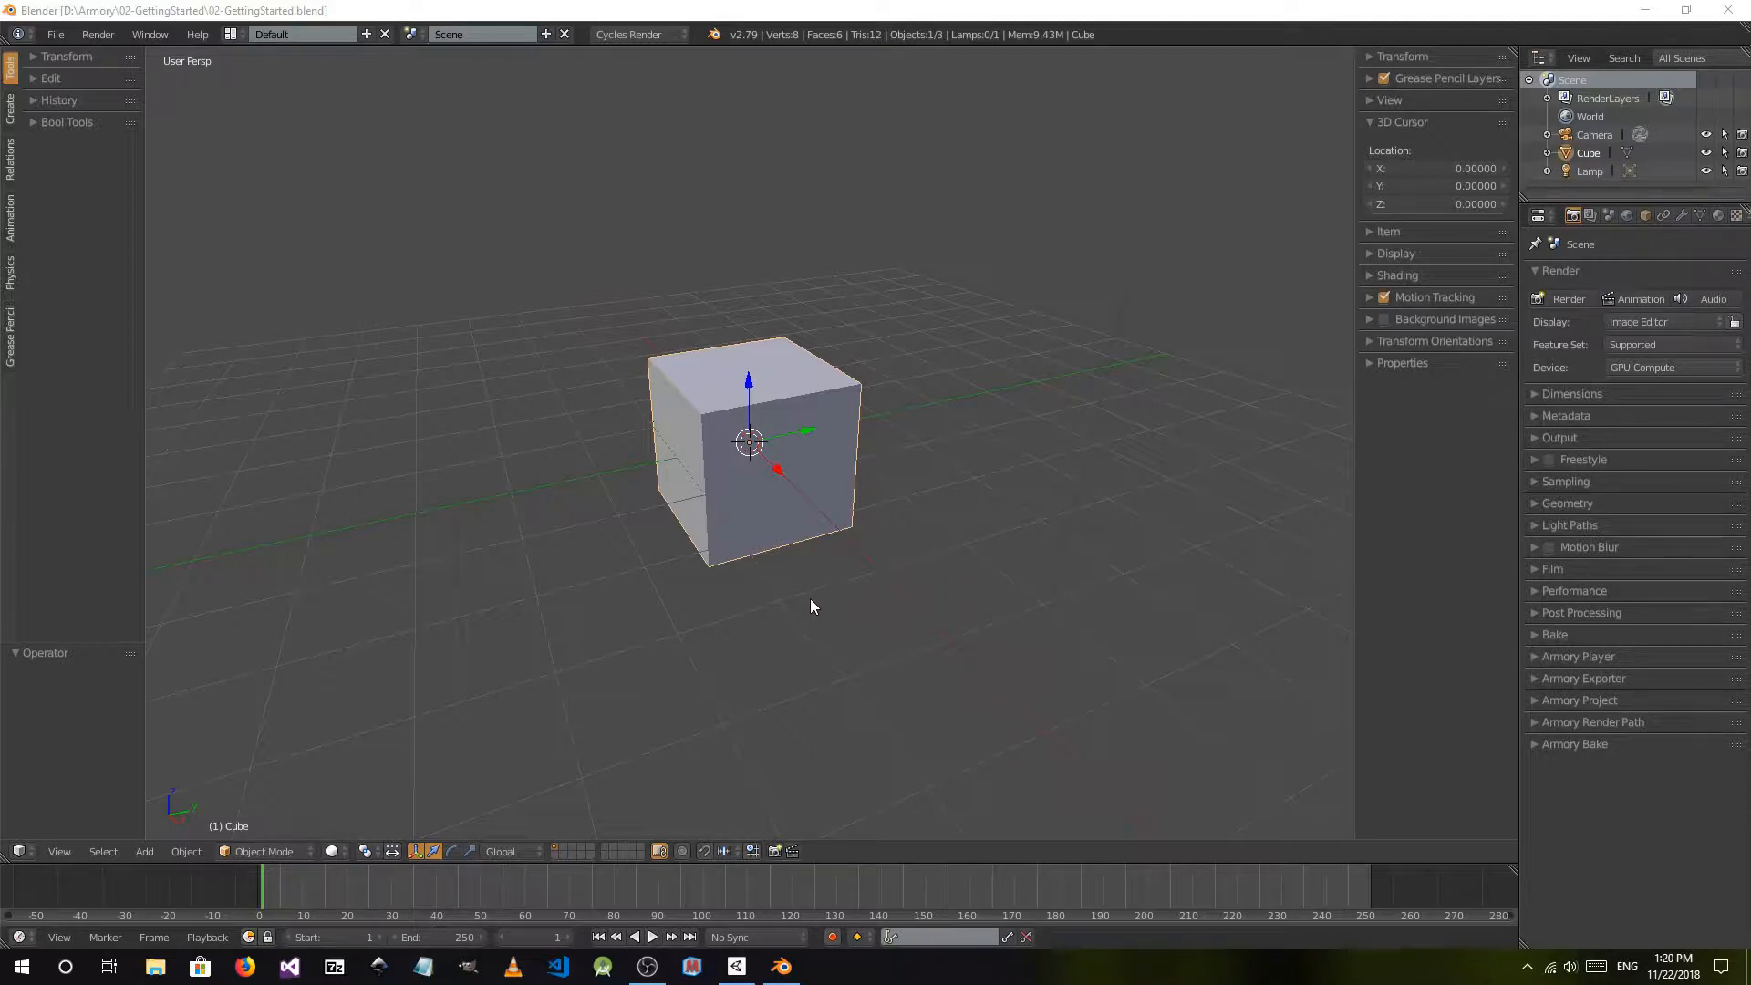
- Widen the properties area beside the 3D view and expand the Armory Player settings
scroll(807, 600, up, 1)
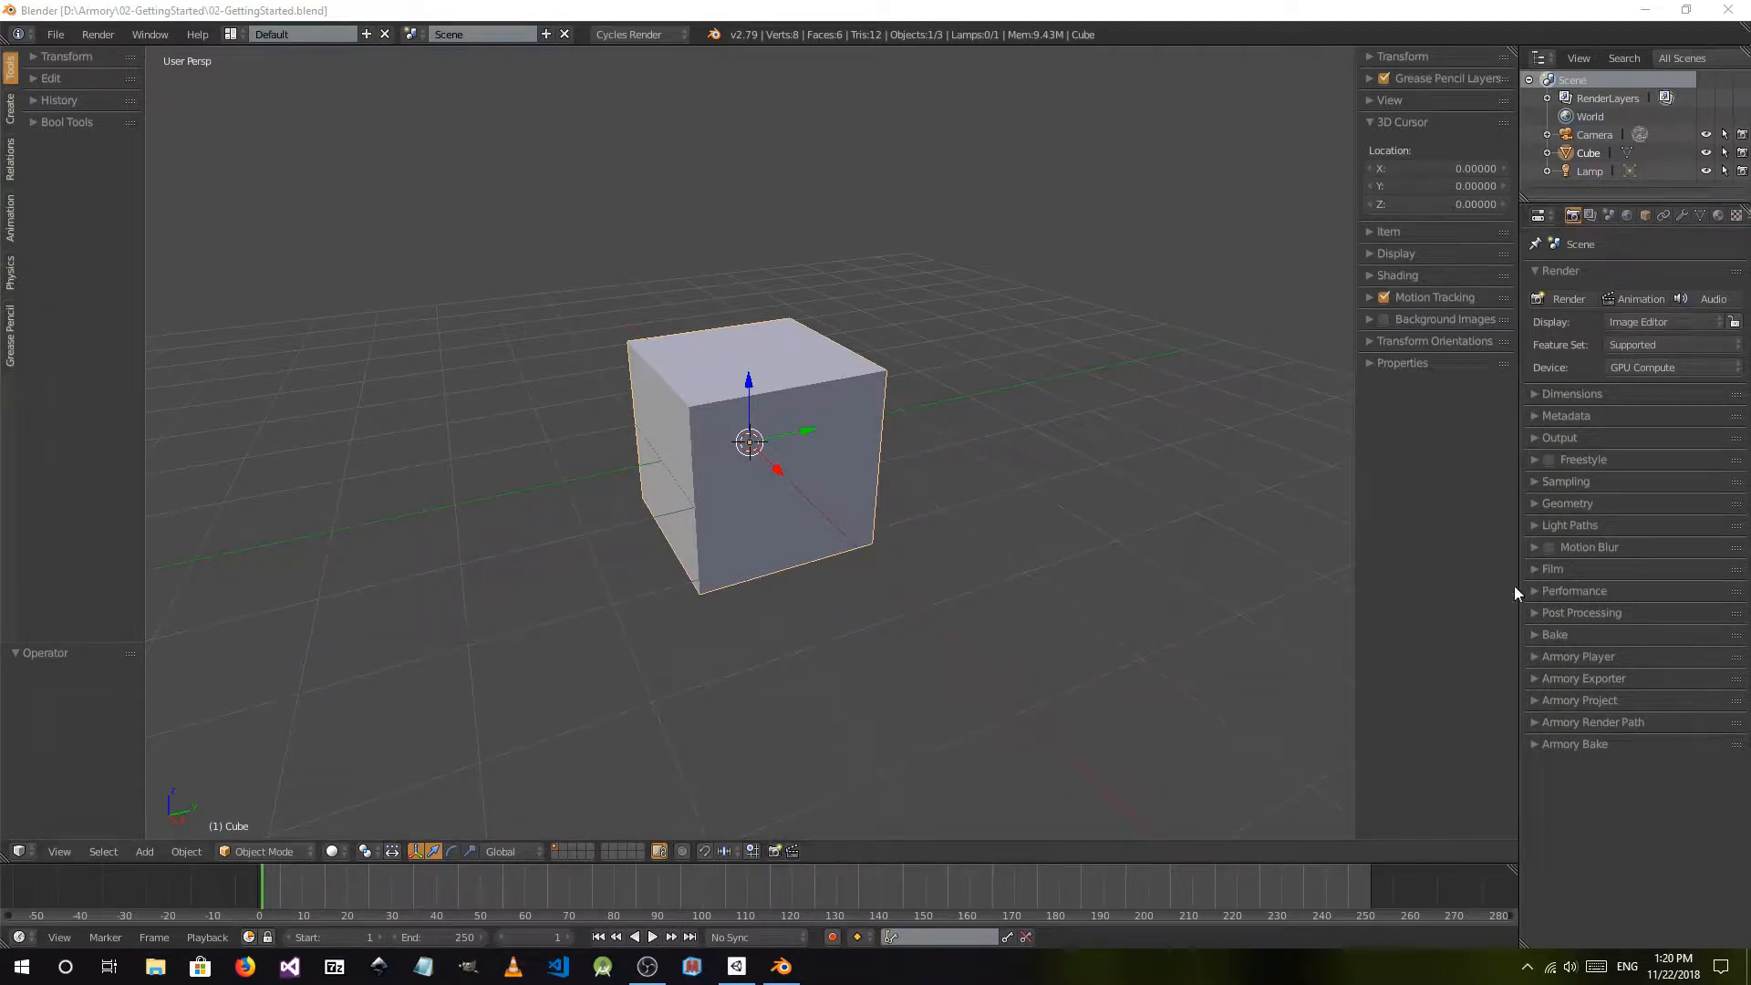
drag(1516, 586, 1448, 588)
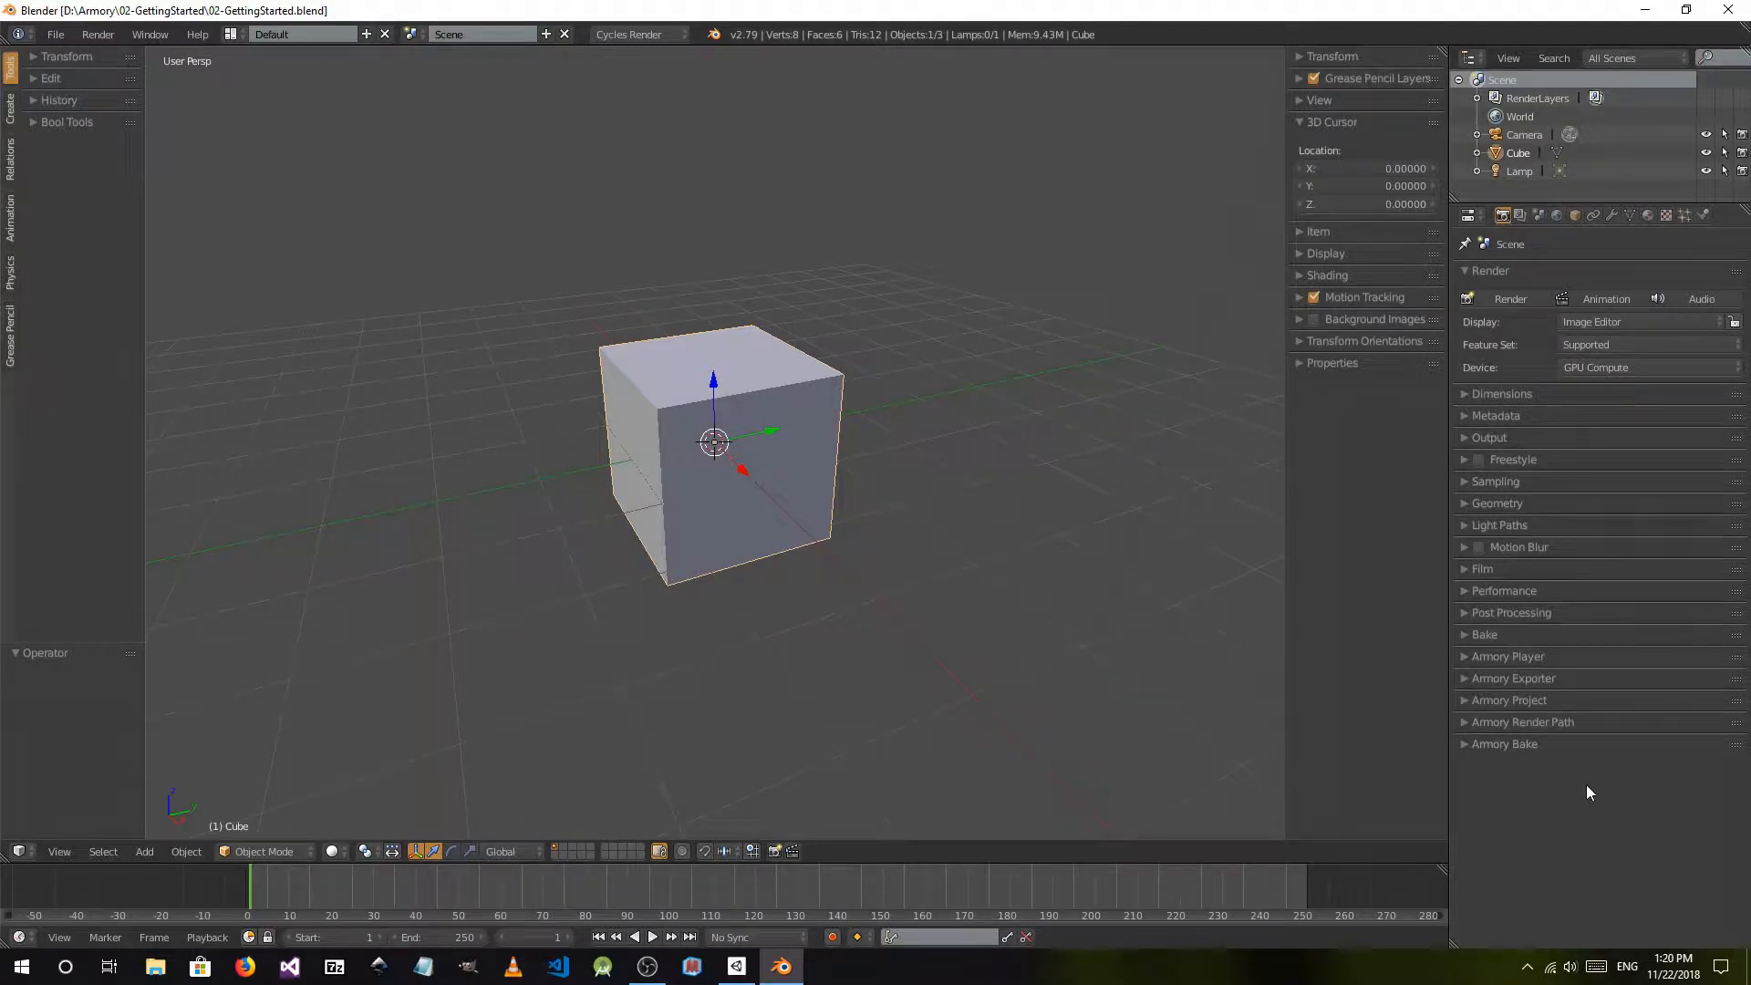
click(1457, 656)
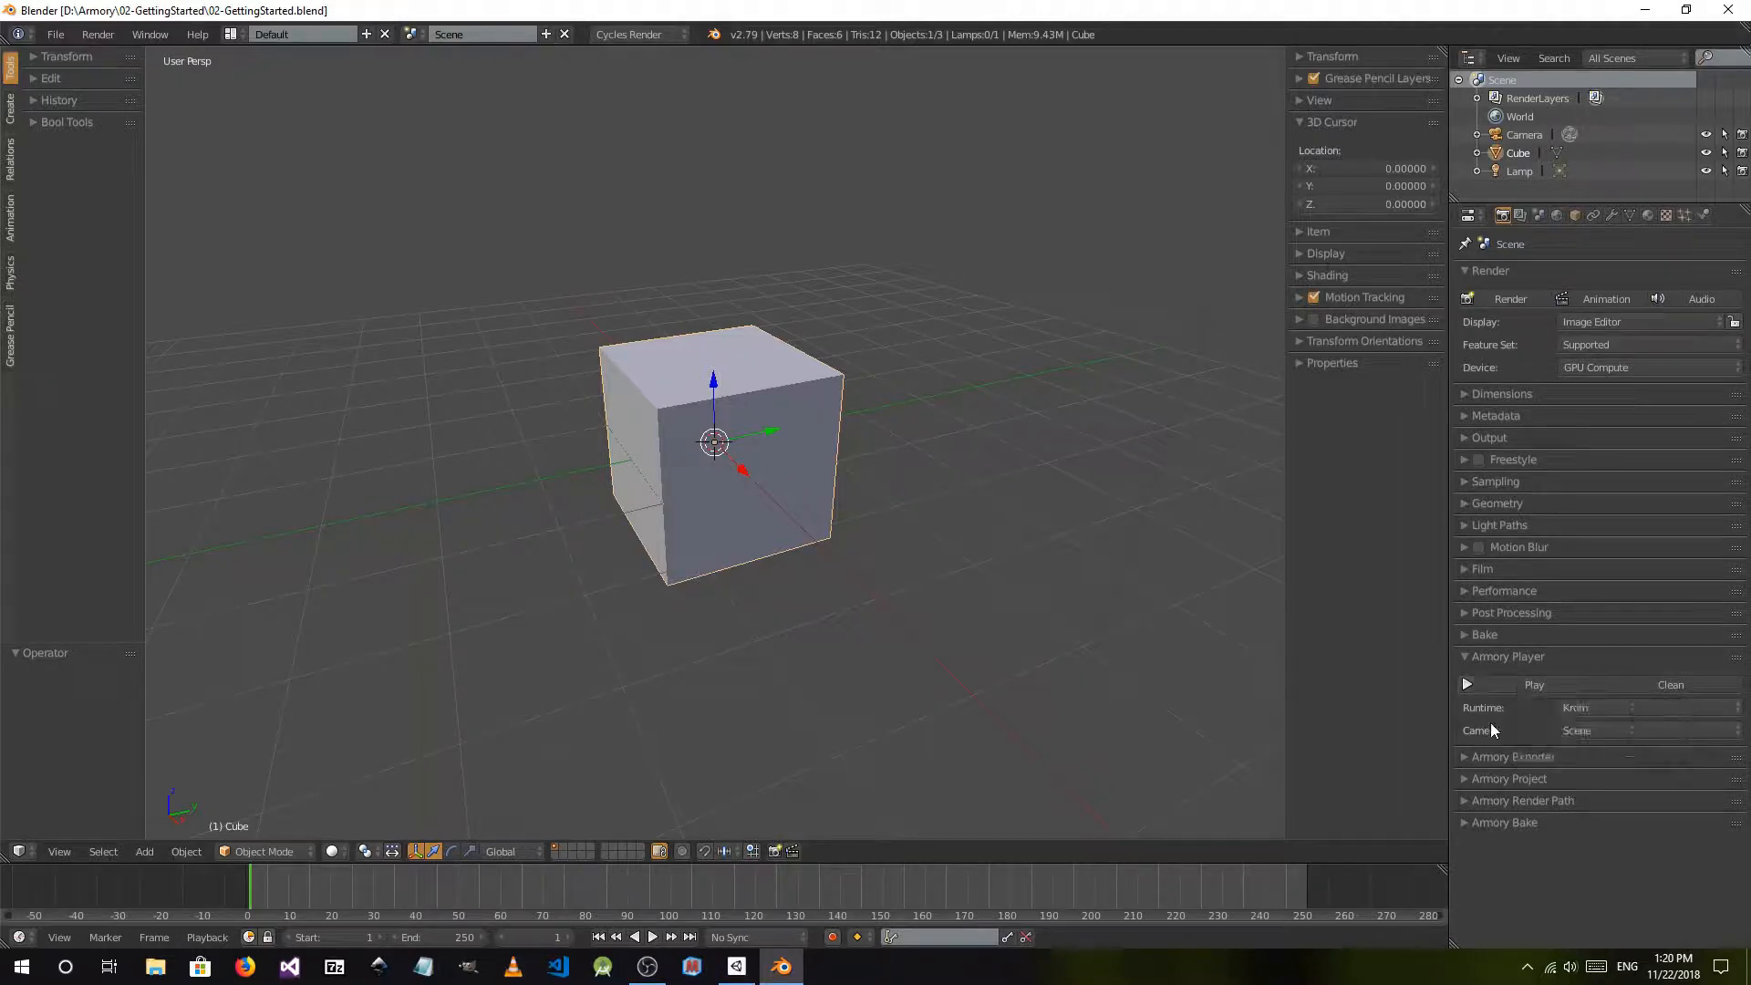
- Play the cube scene with the Krom runtime, reposition the player window to view it, and close it
click(1545, 688)
click(1641, 702)
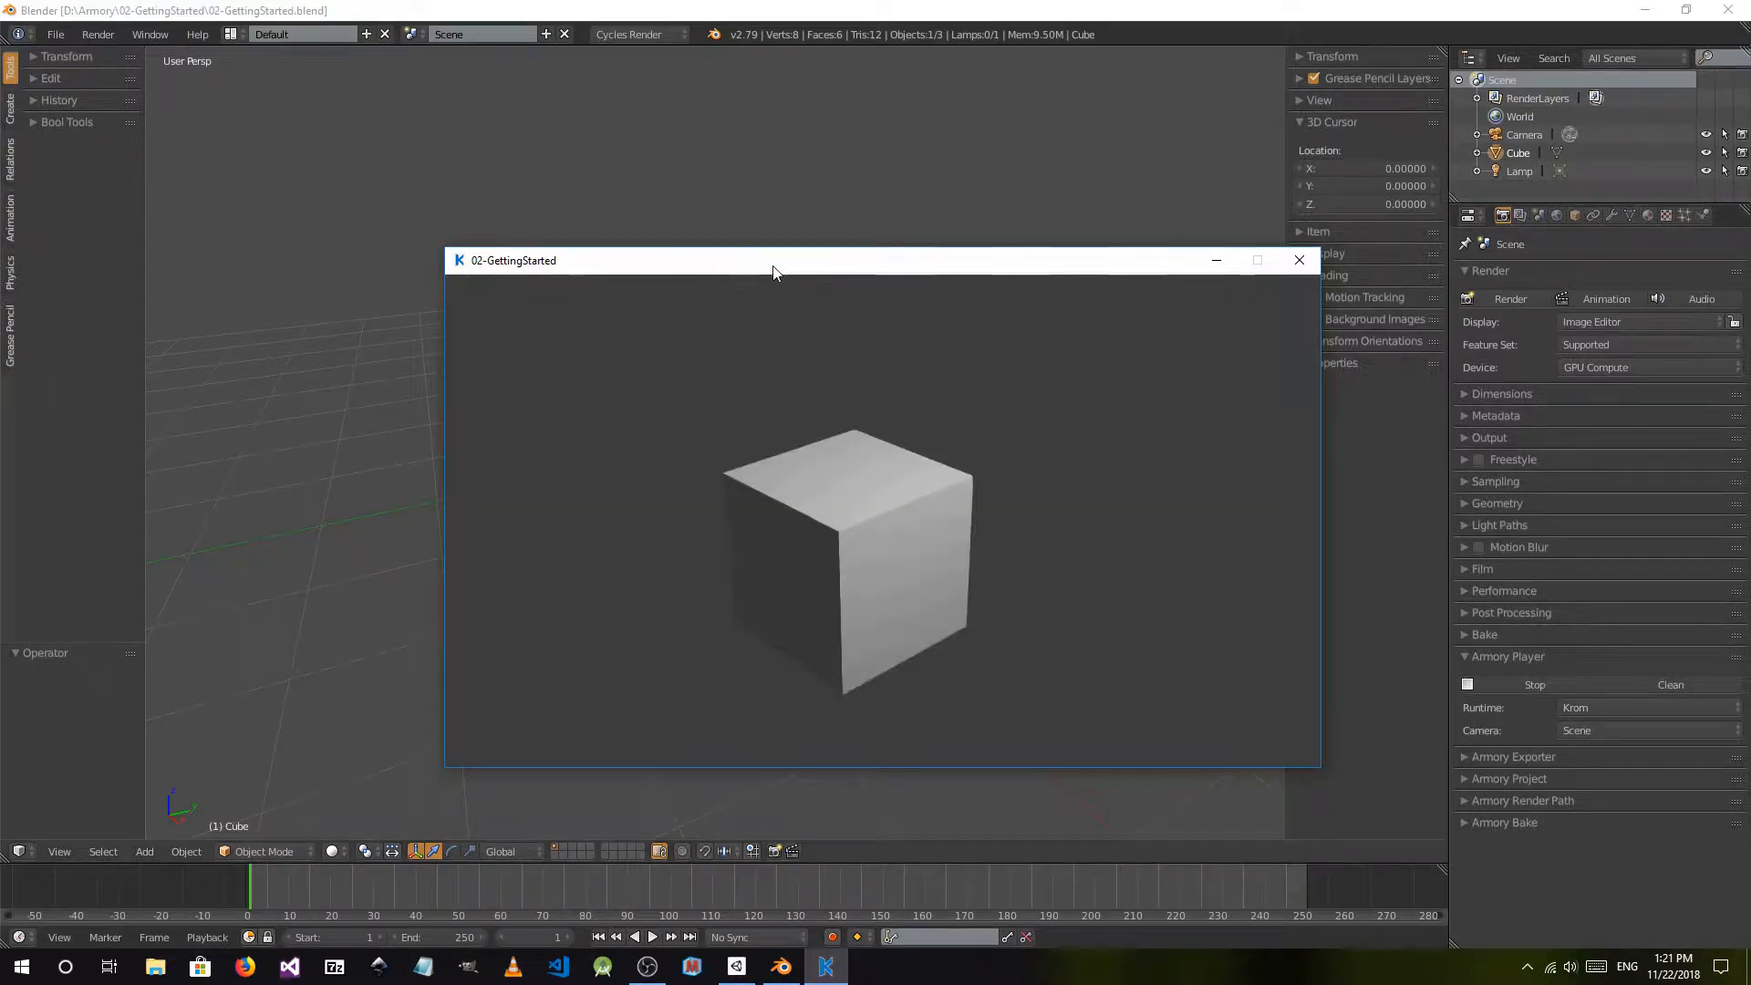
drag(770, 265, 678, 177)
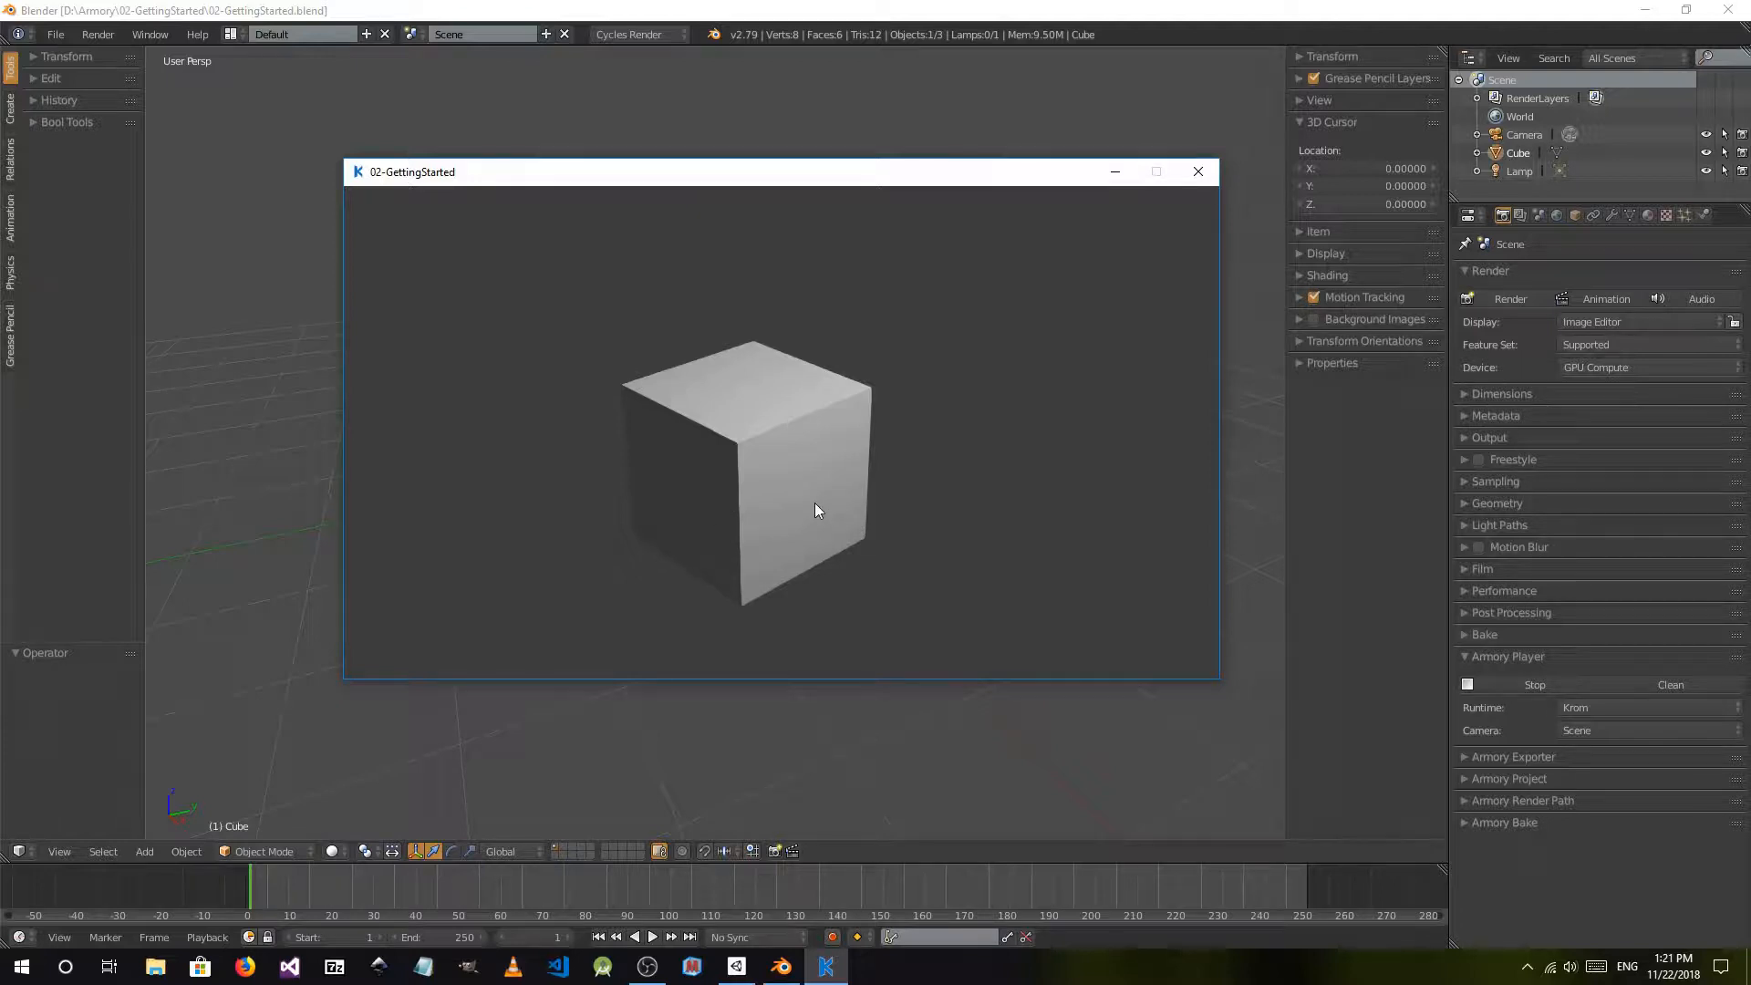
click(1197, 173)
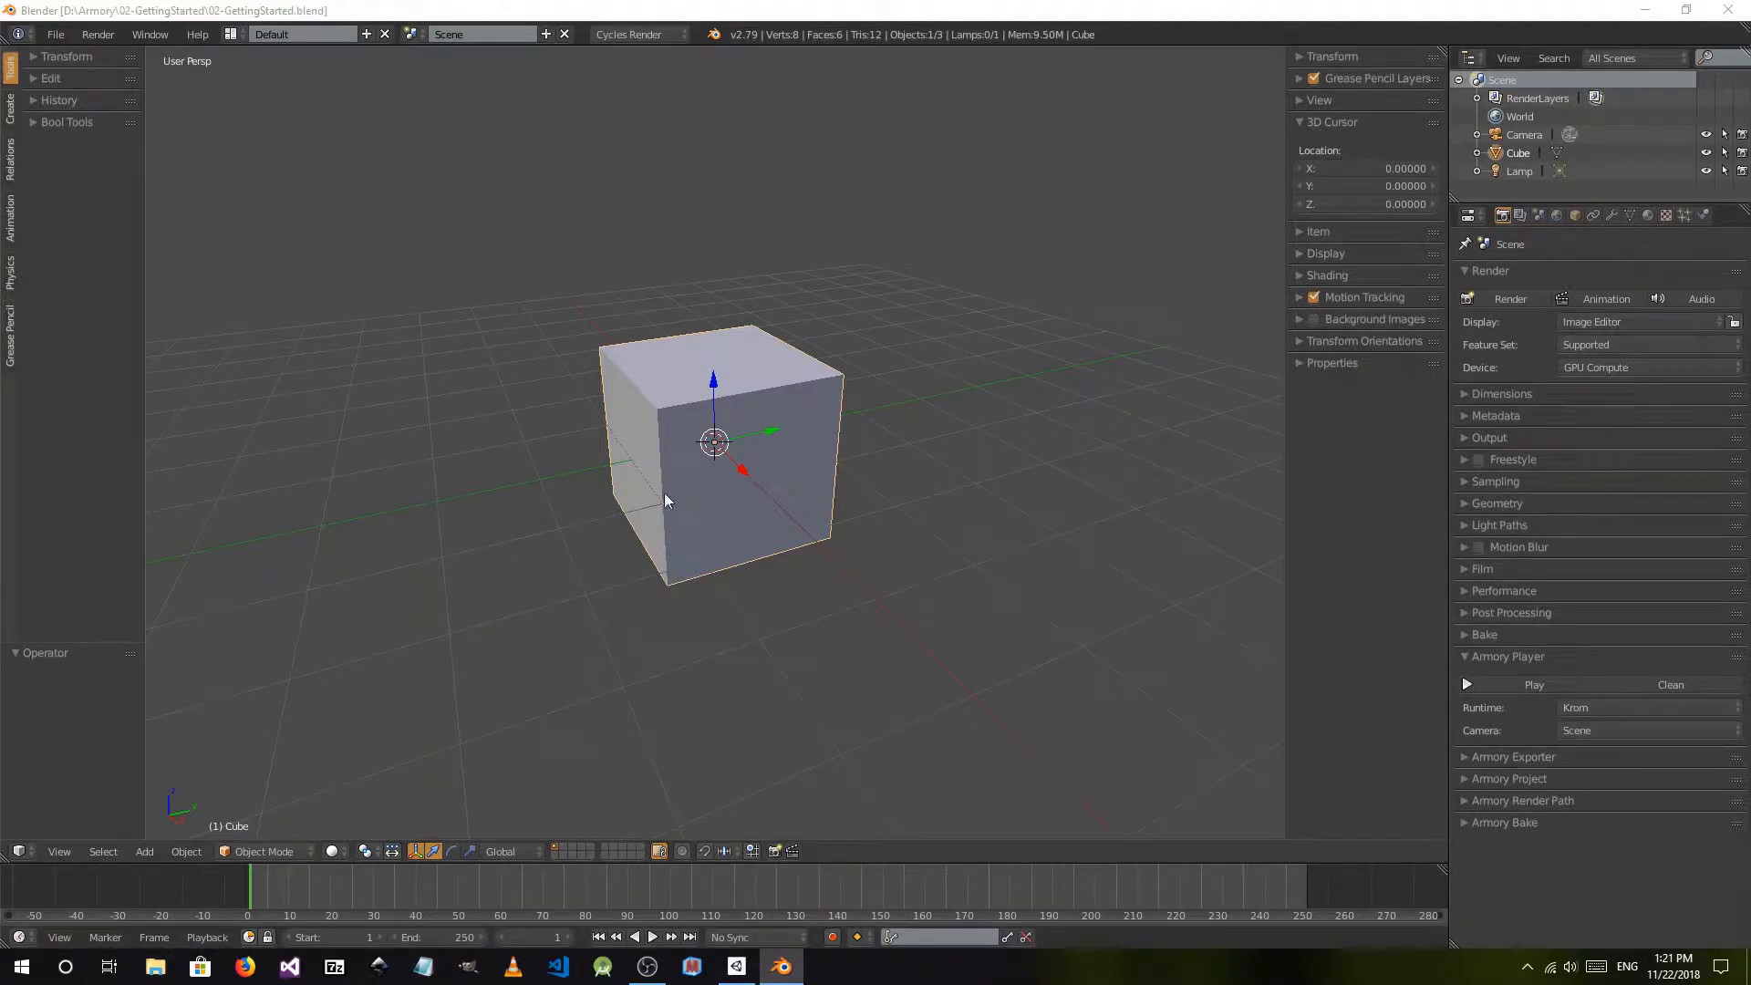
- Open the project folder D:\Armory\02-GettingStarted in File Explorer and move its window clear of the Armory Player settings
key(super+e)
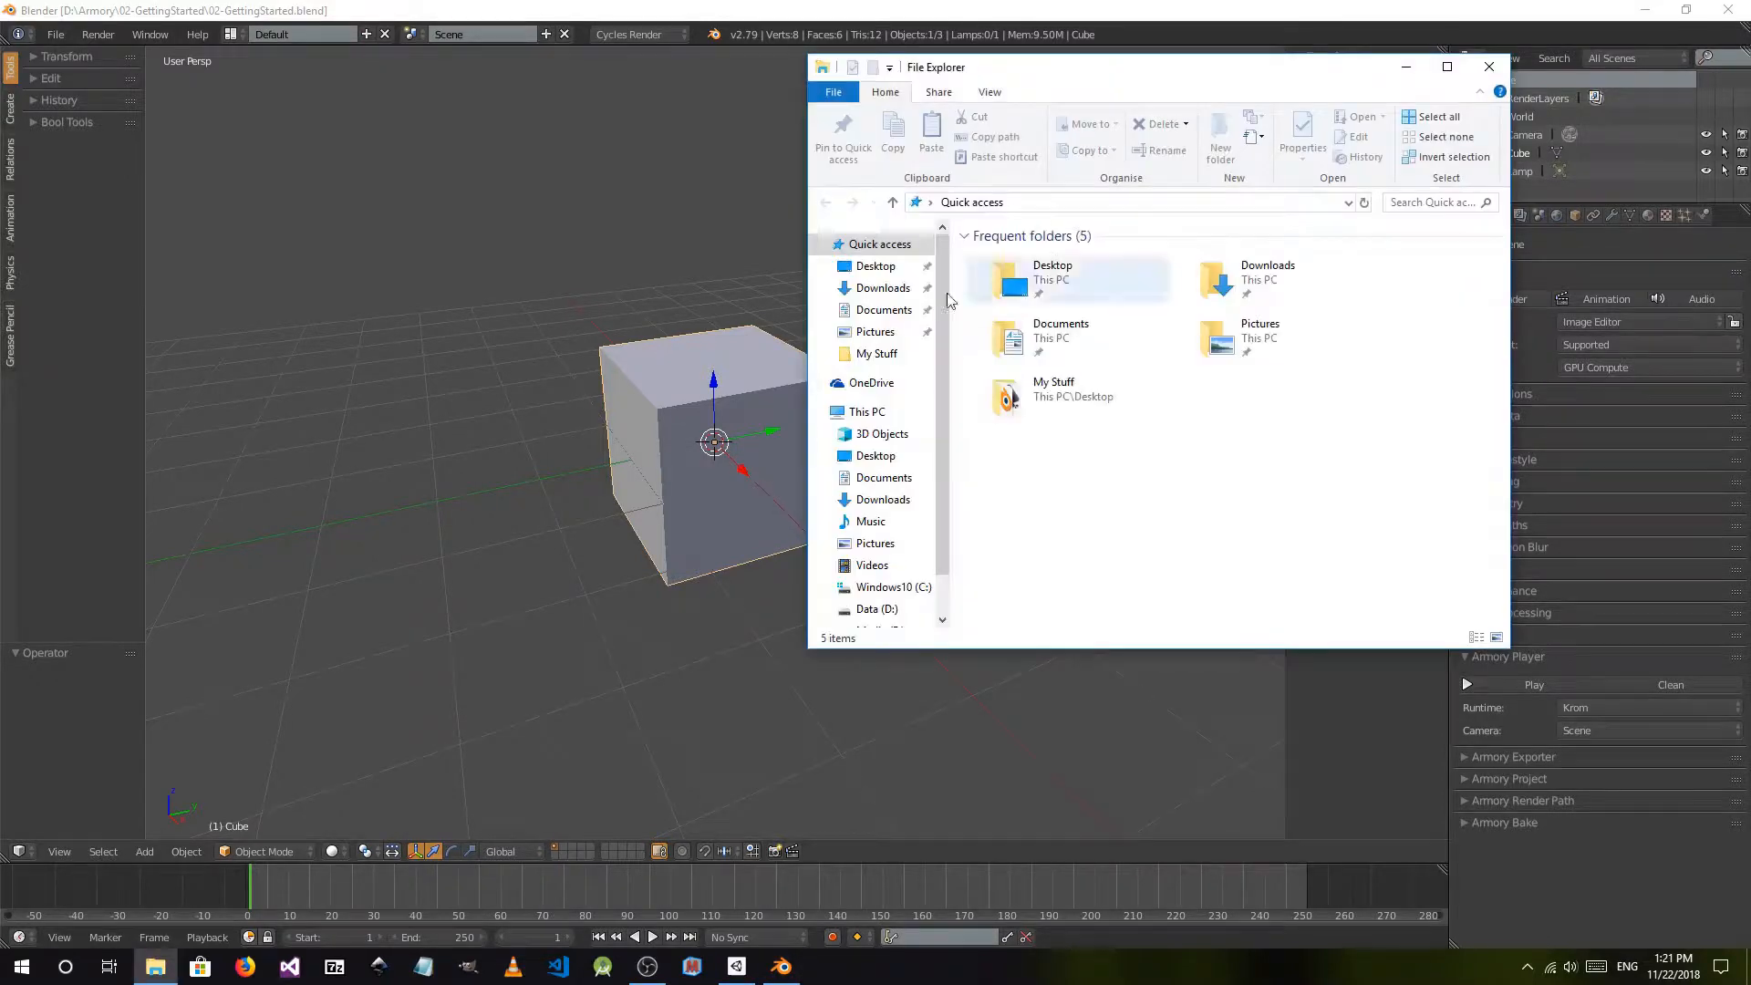
click(878, 609)
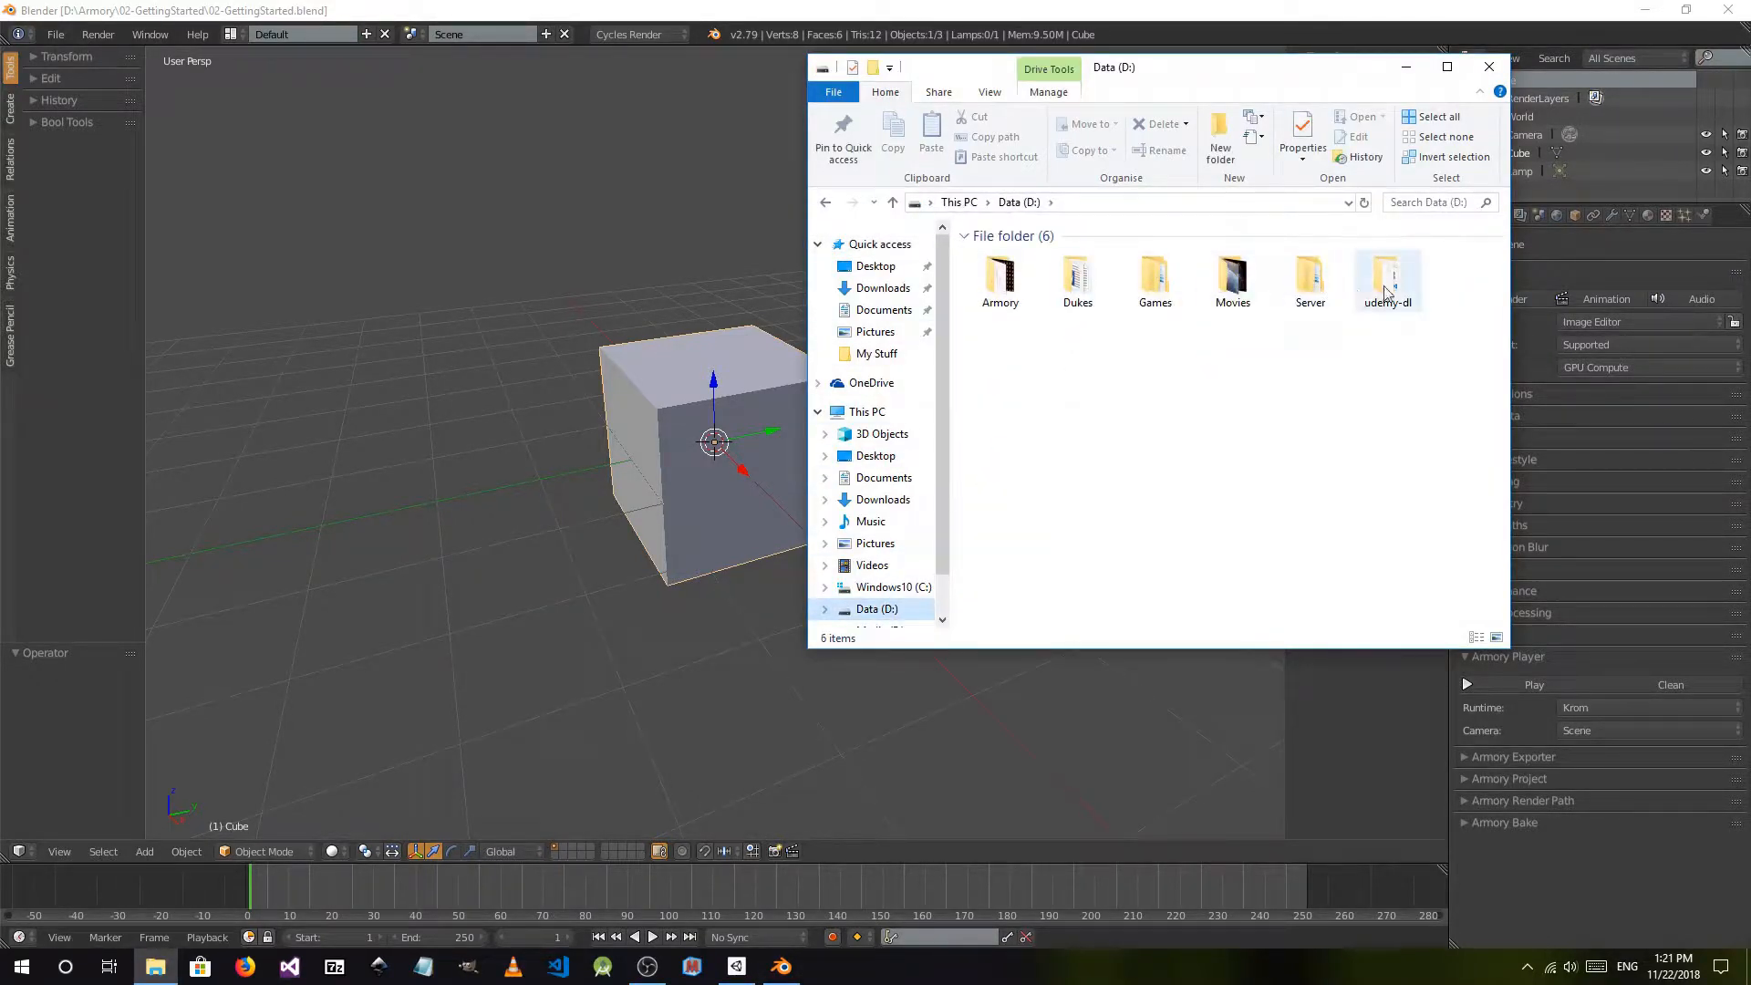
double_click(1021, 297)
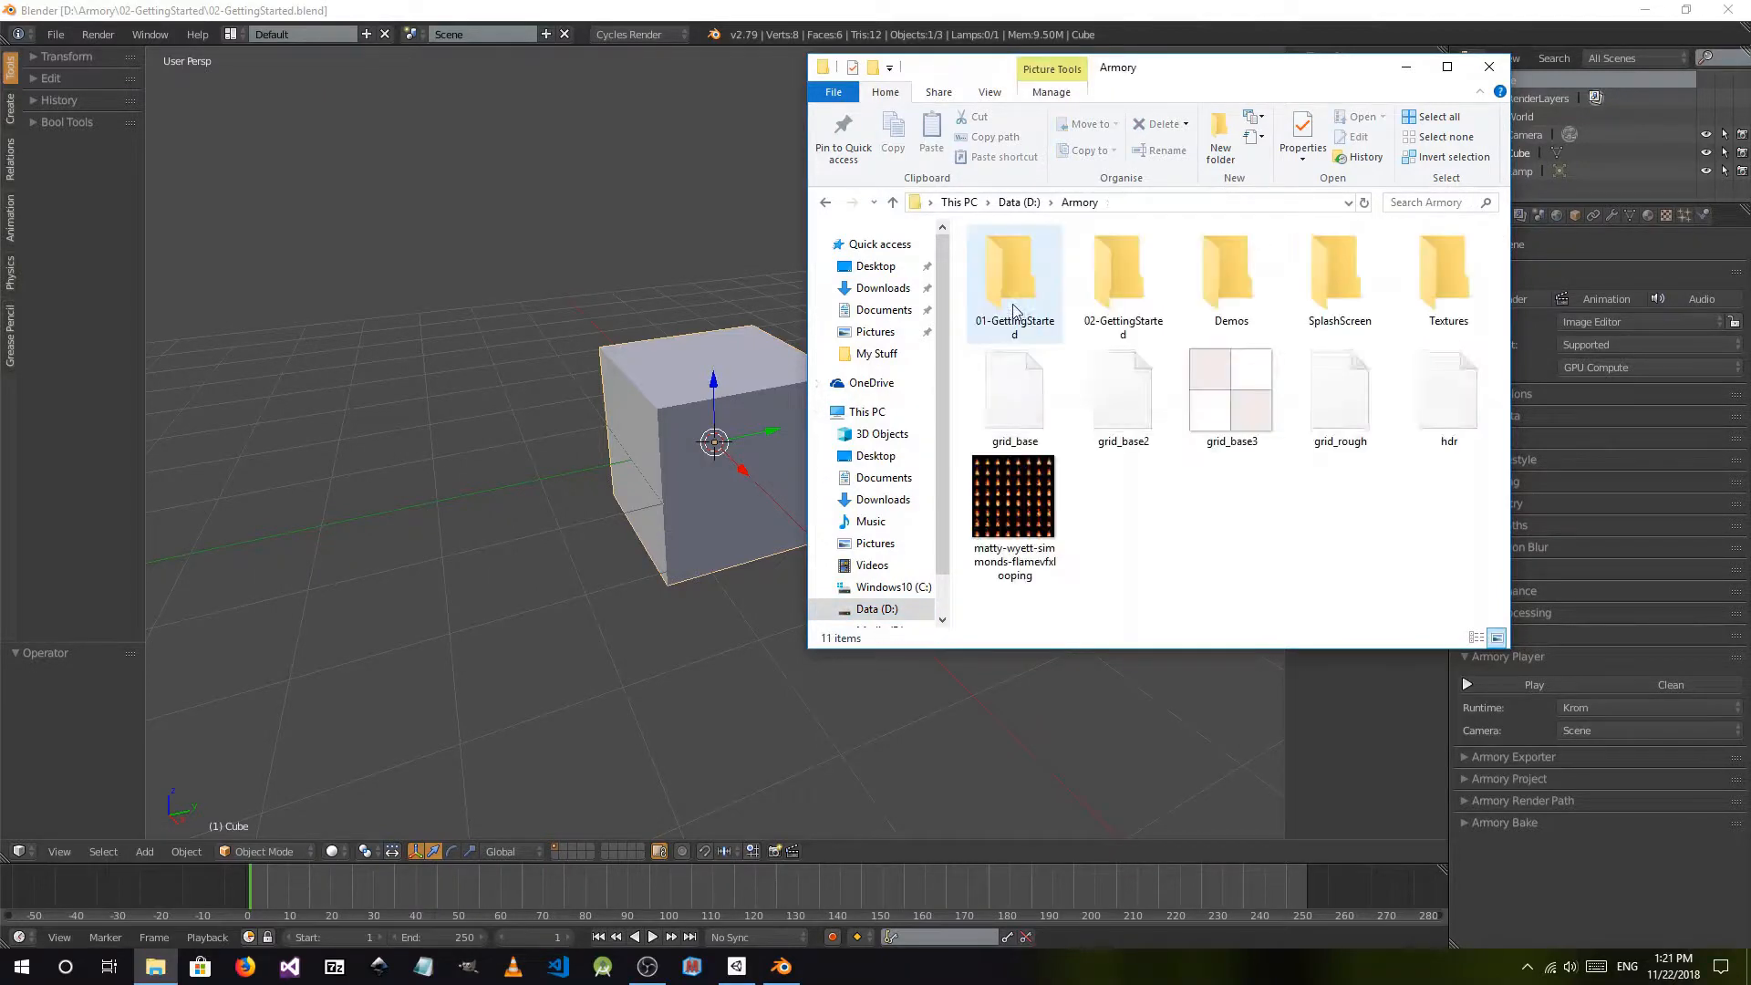
double_click(1123, 273)
drag(1179, 68, 471, 116)
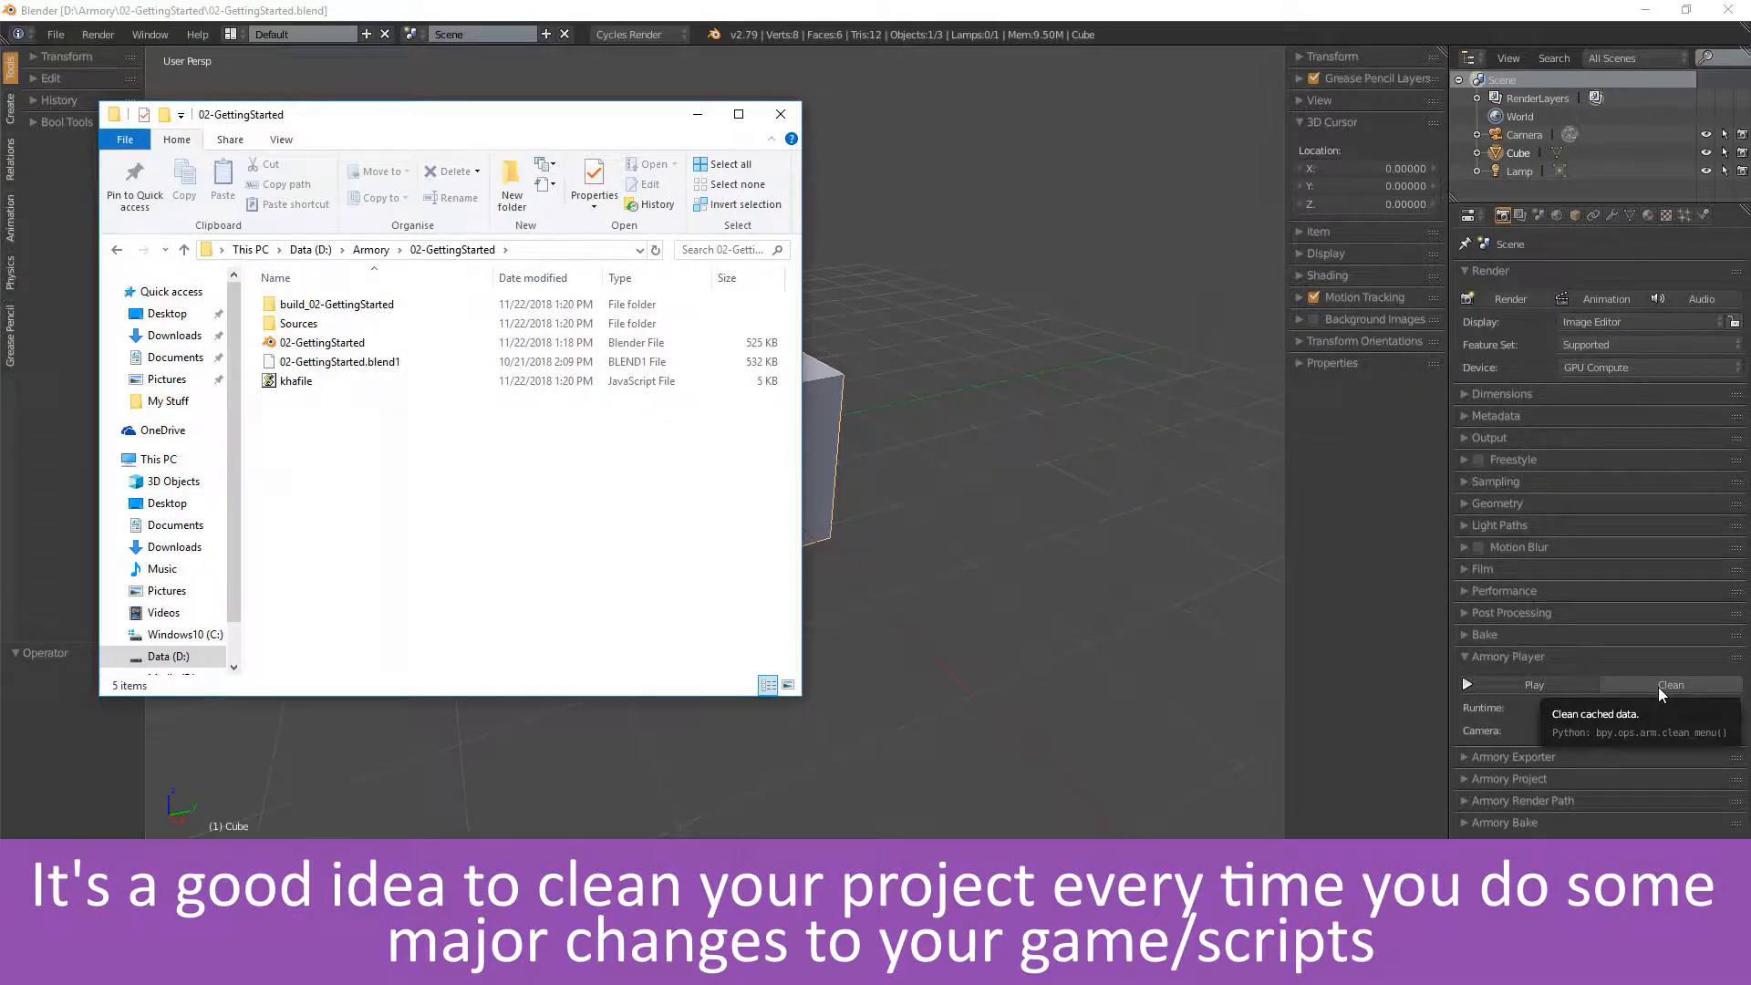
- Clean the project's cached data, check the 02-GettingStarted folder's contents, and return to Blender
click(1658, 687)
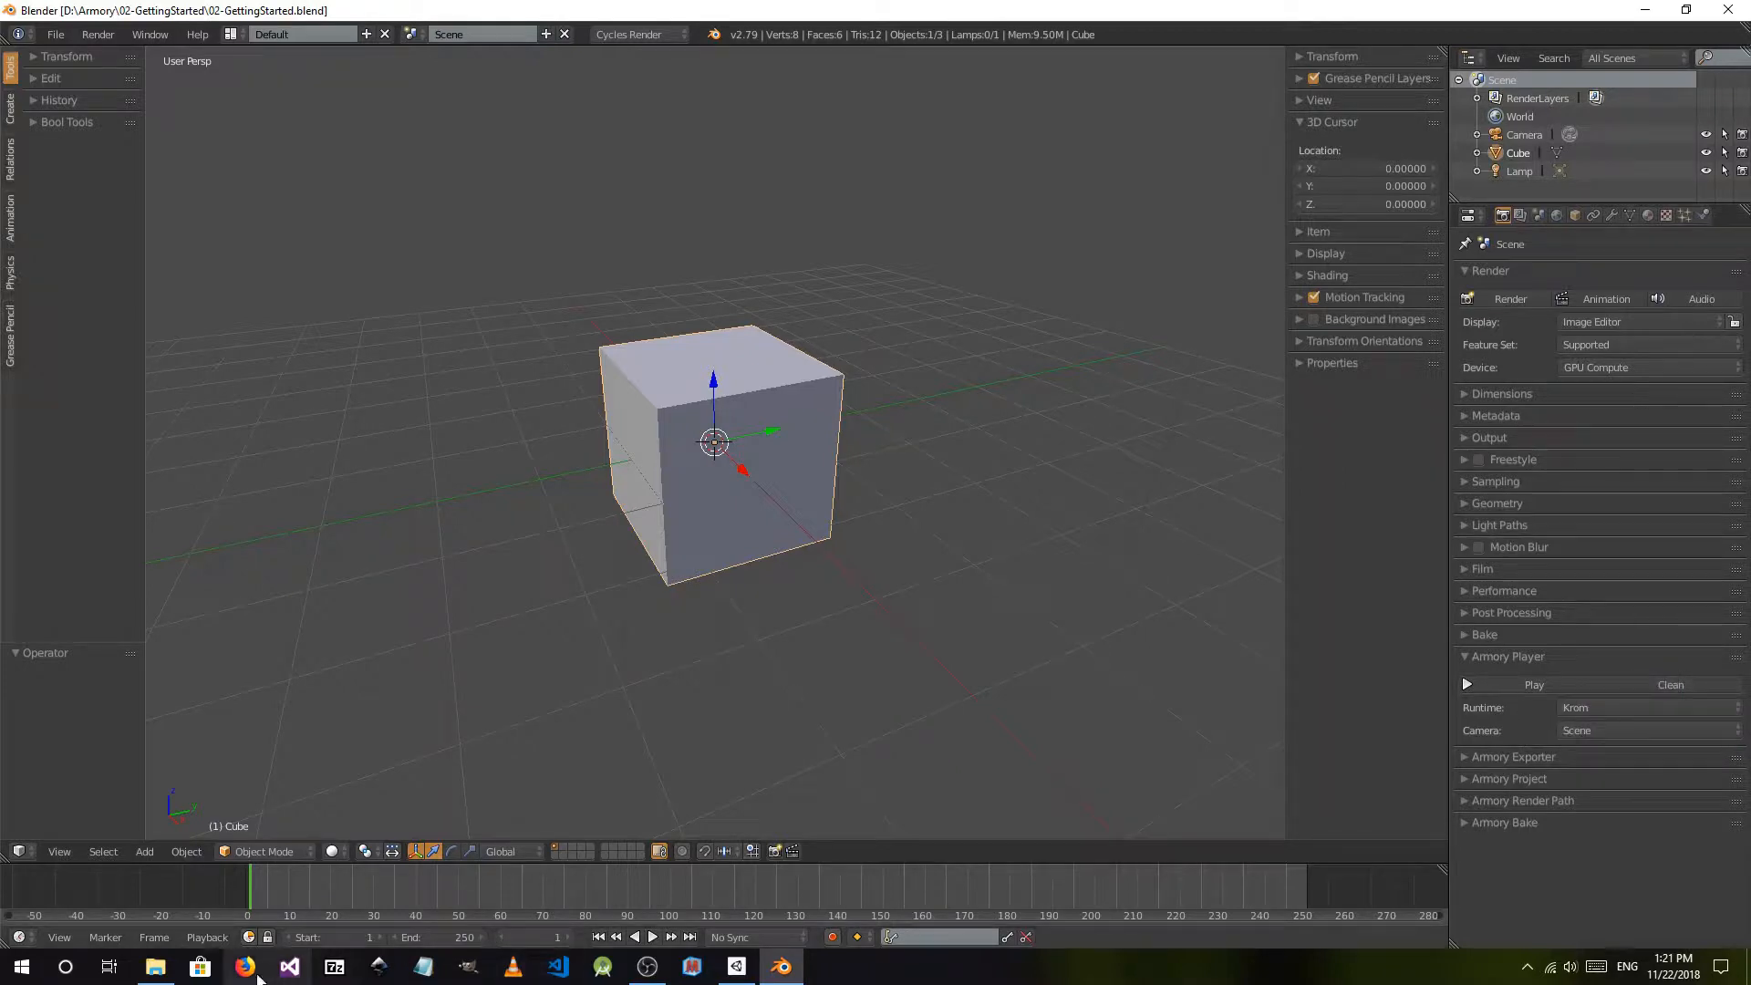
click(155, 967)
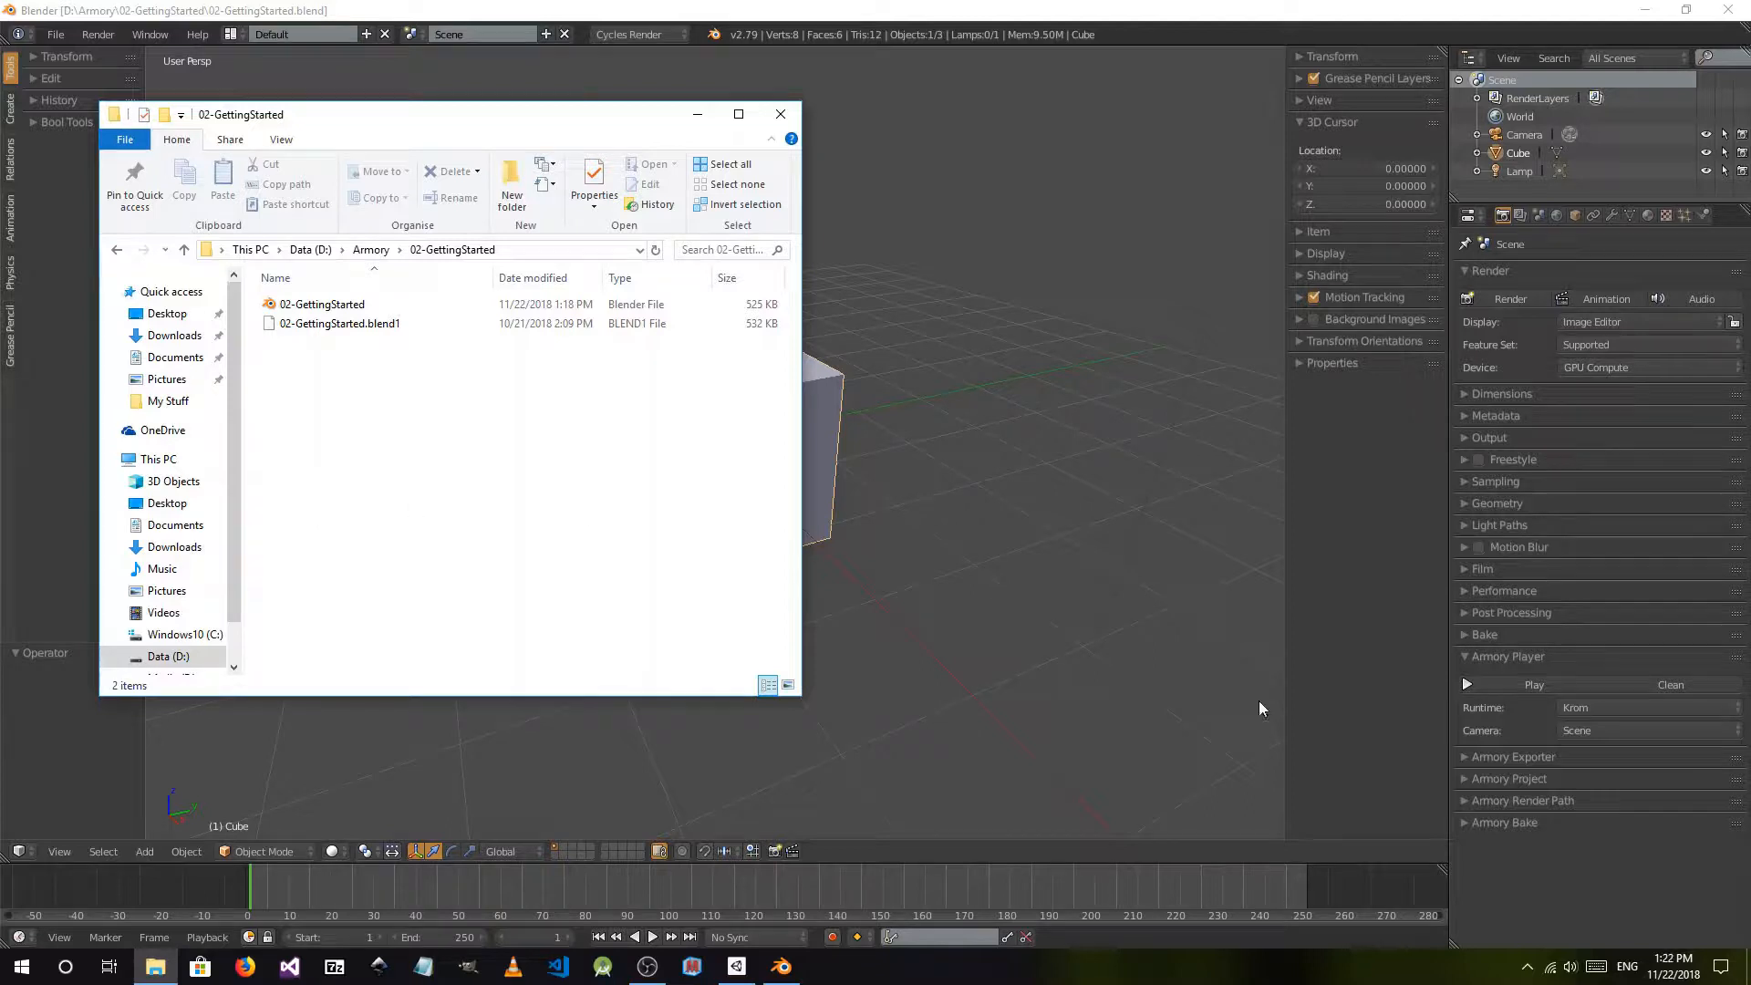
click(1617, 710)
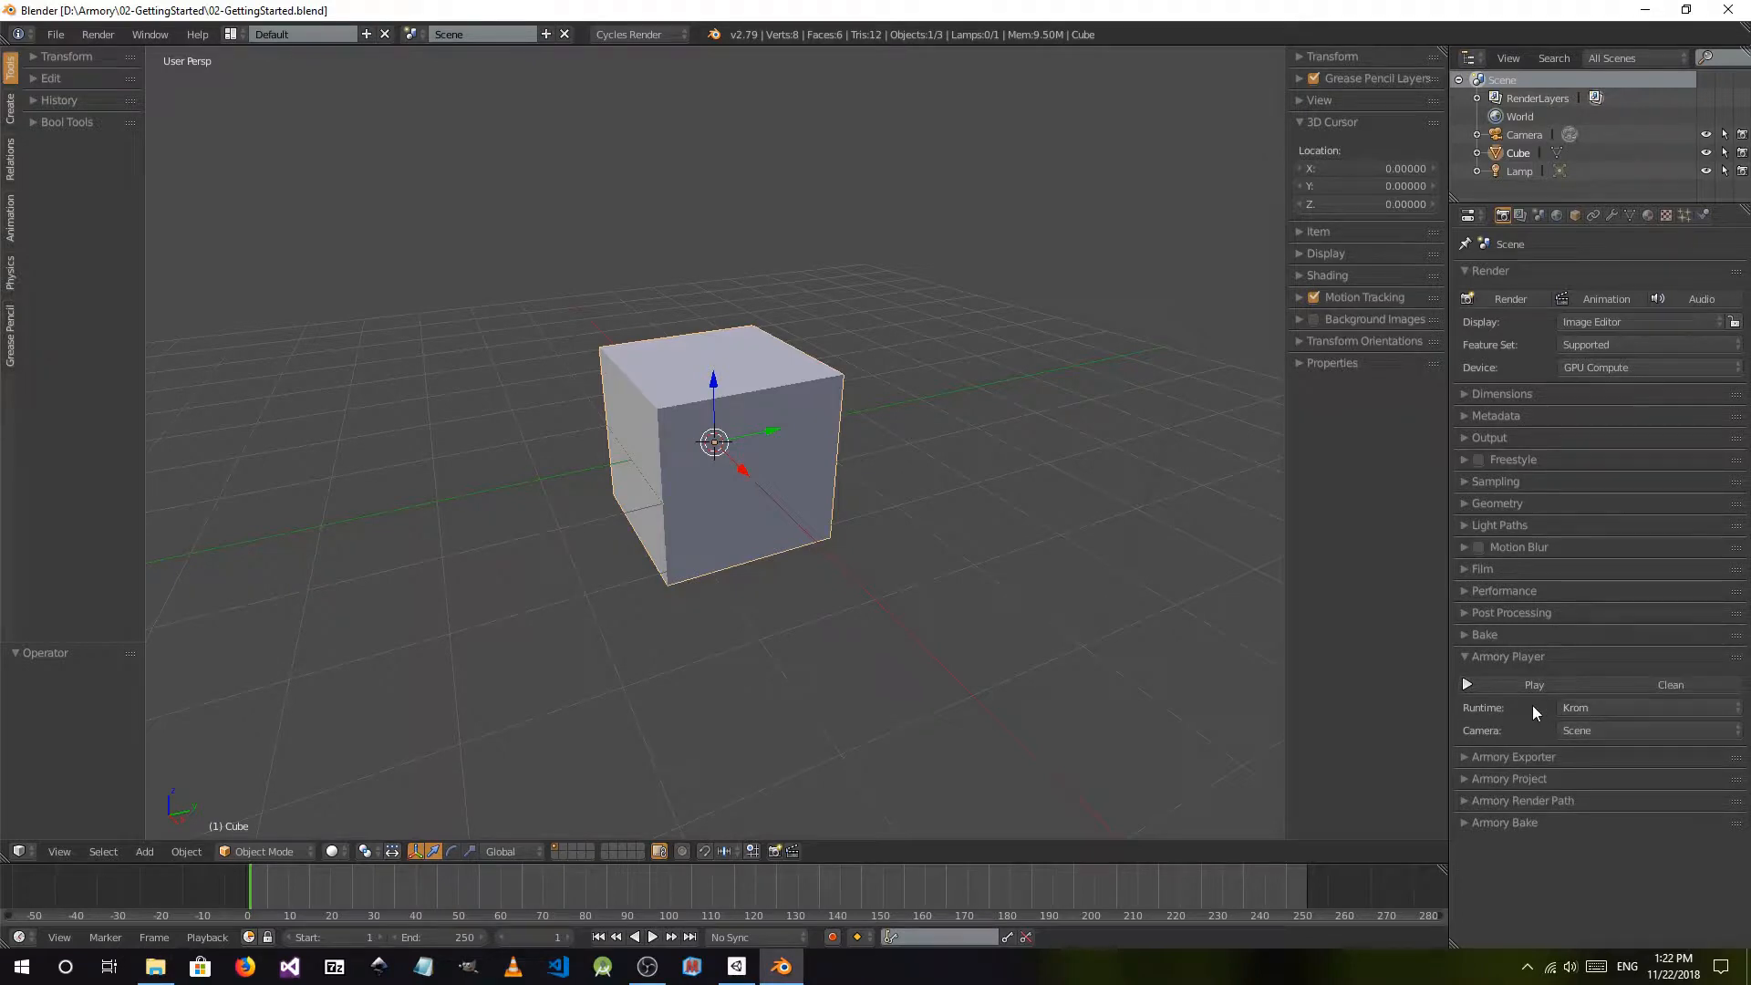
- Set the Armory Player runtime to Browser and play the scene
click(1585, 708)
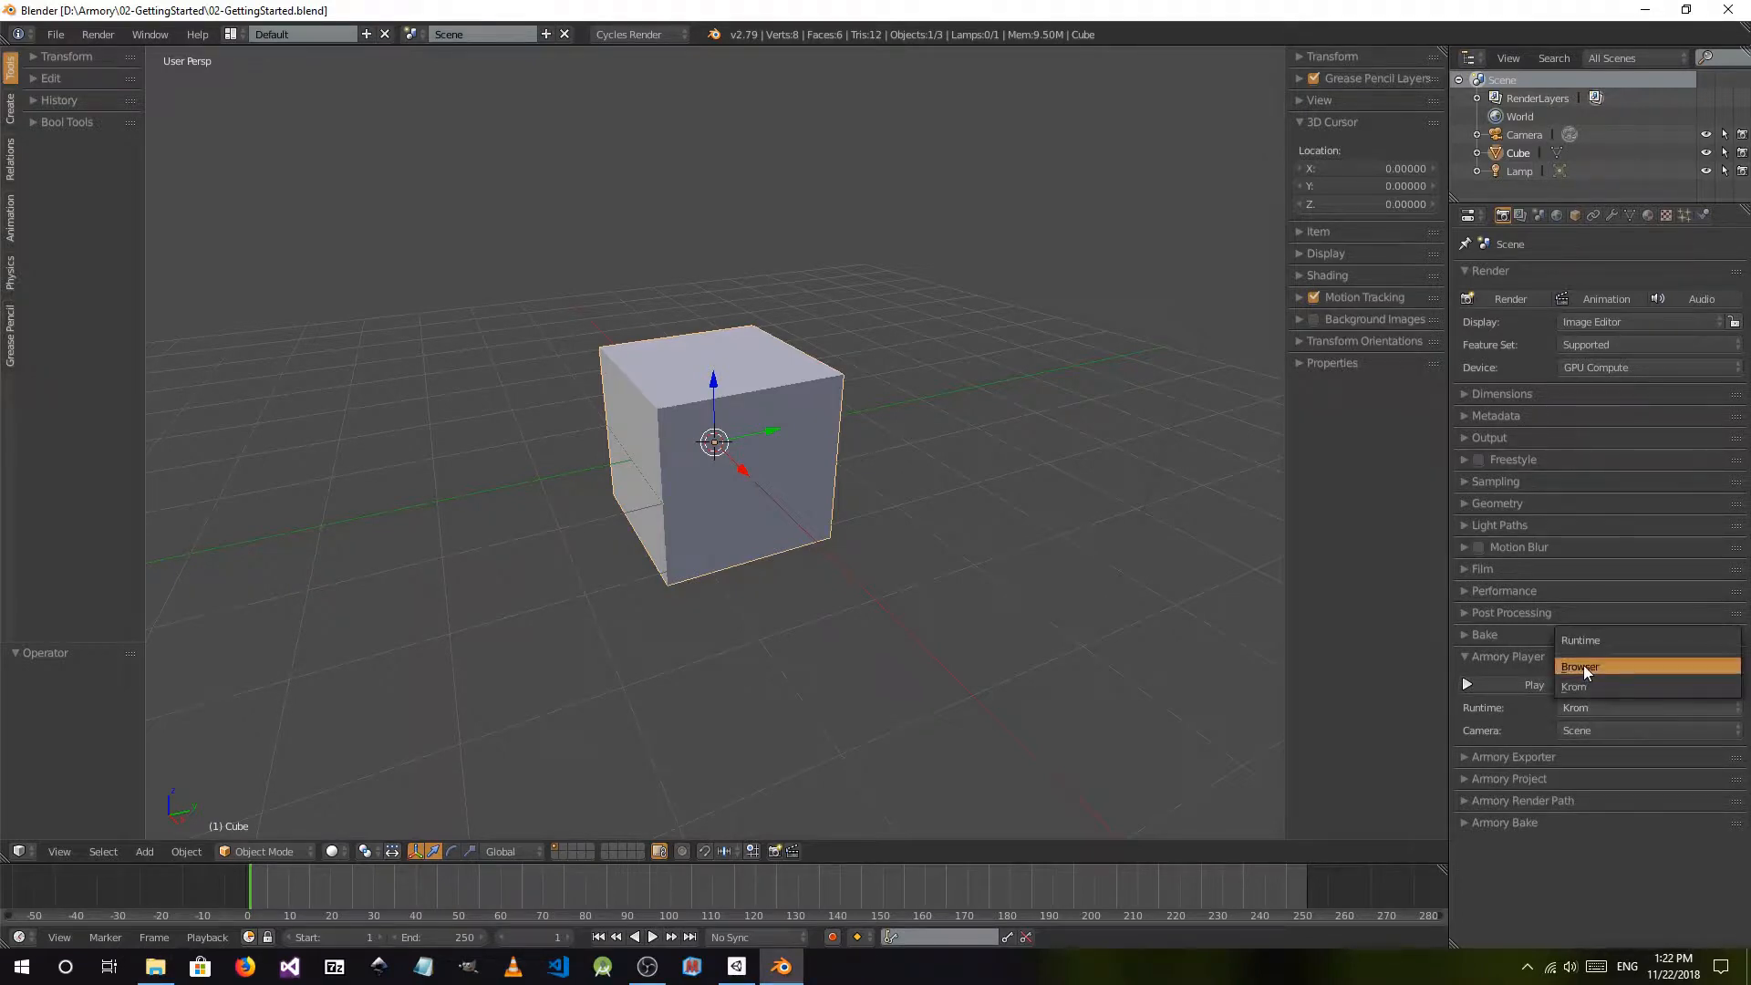
click(1583, 664)
click(1523, 685)
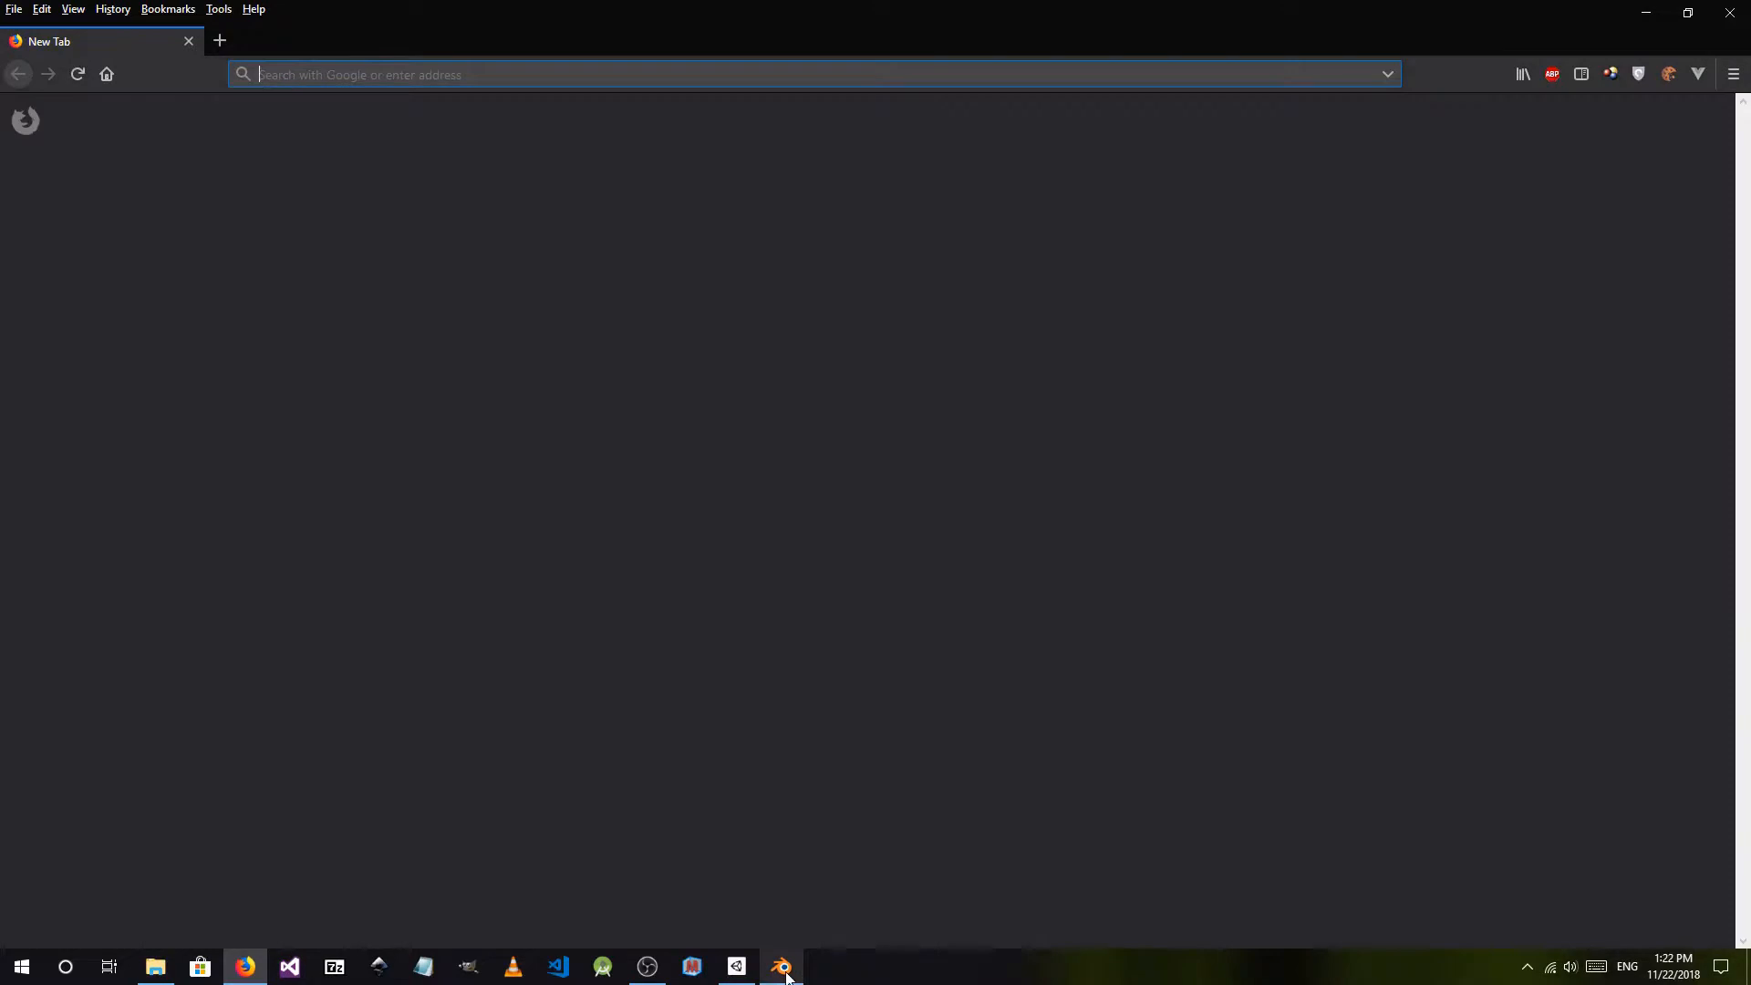
- Switch back to Blender and show the system console to follow the compilation, moving the console window aside
mouse_move(786, 976)
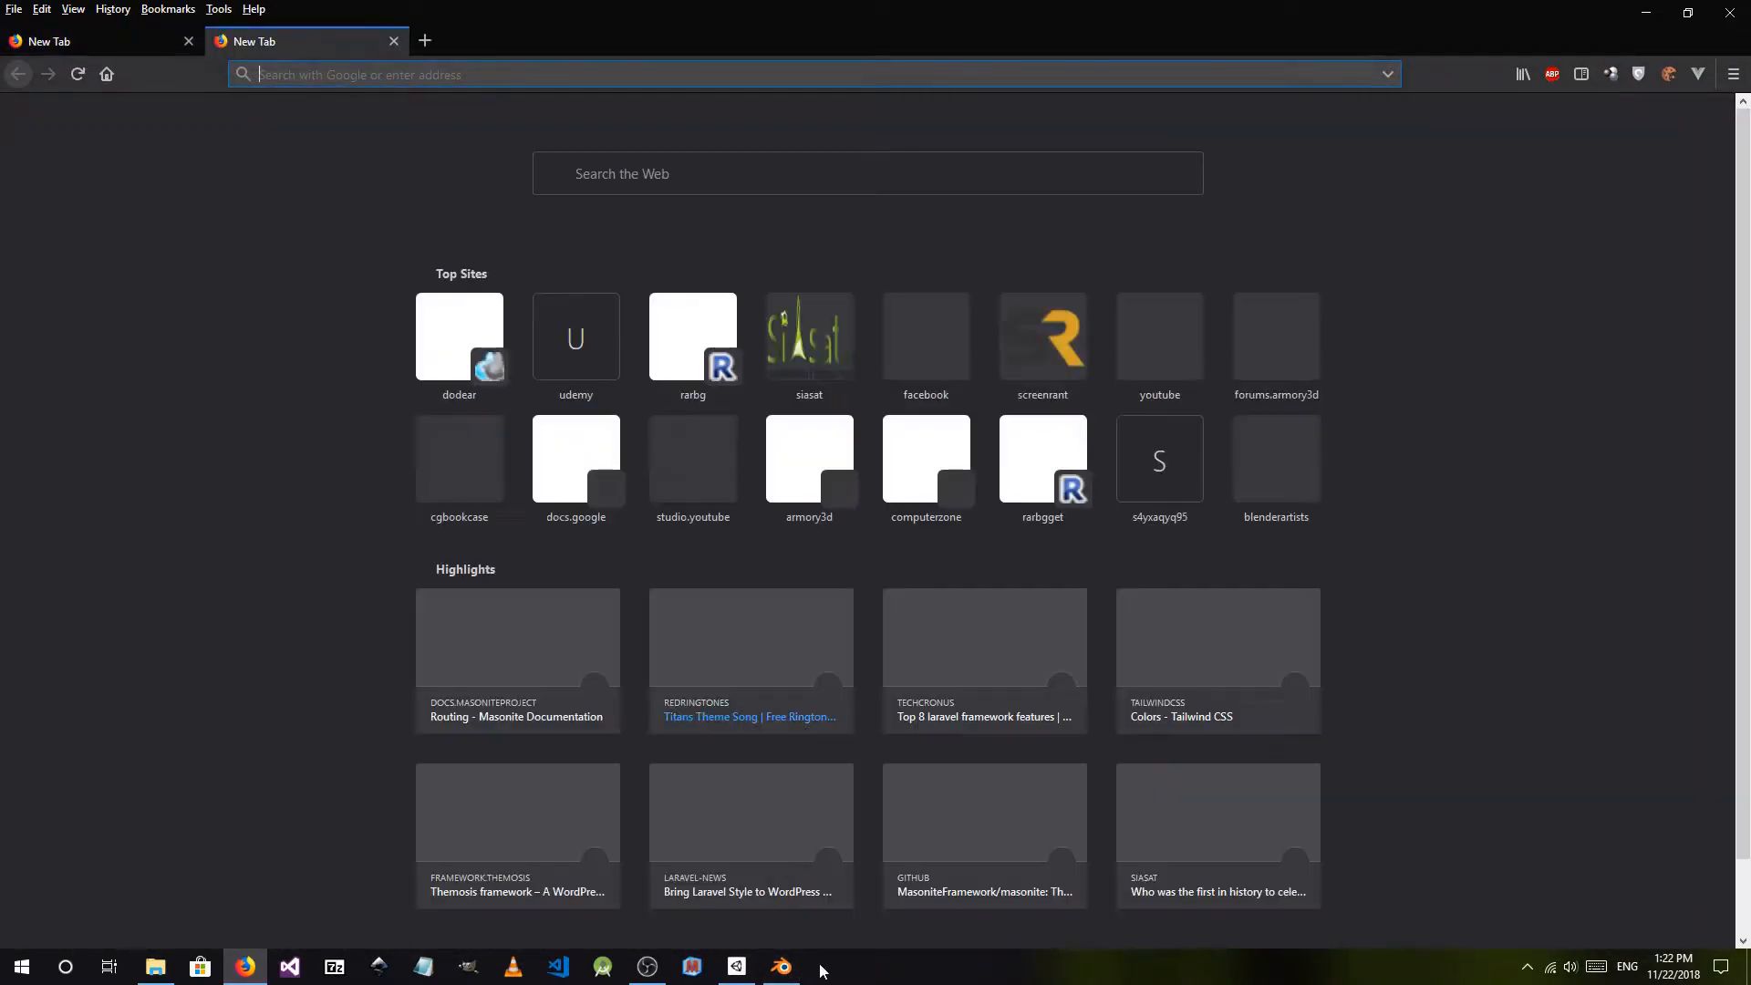
click(786, 969)
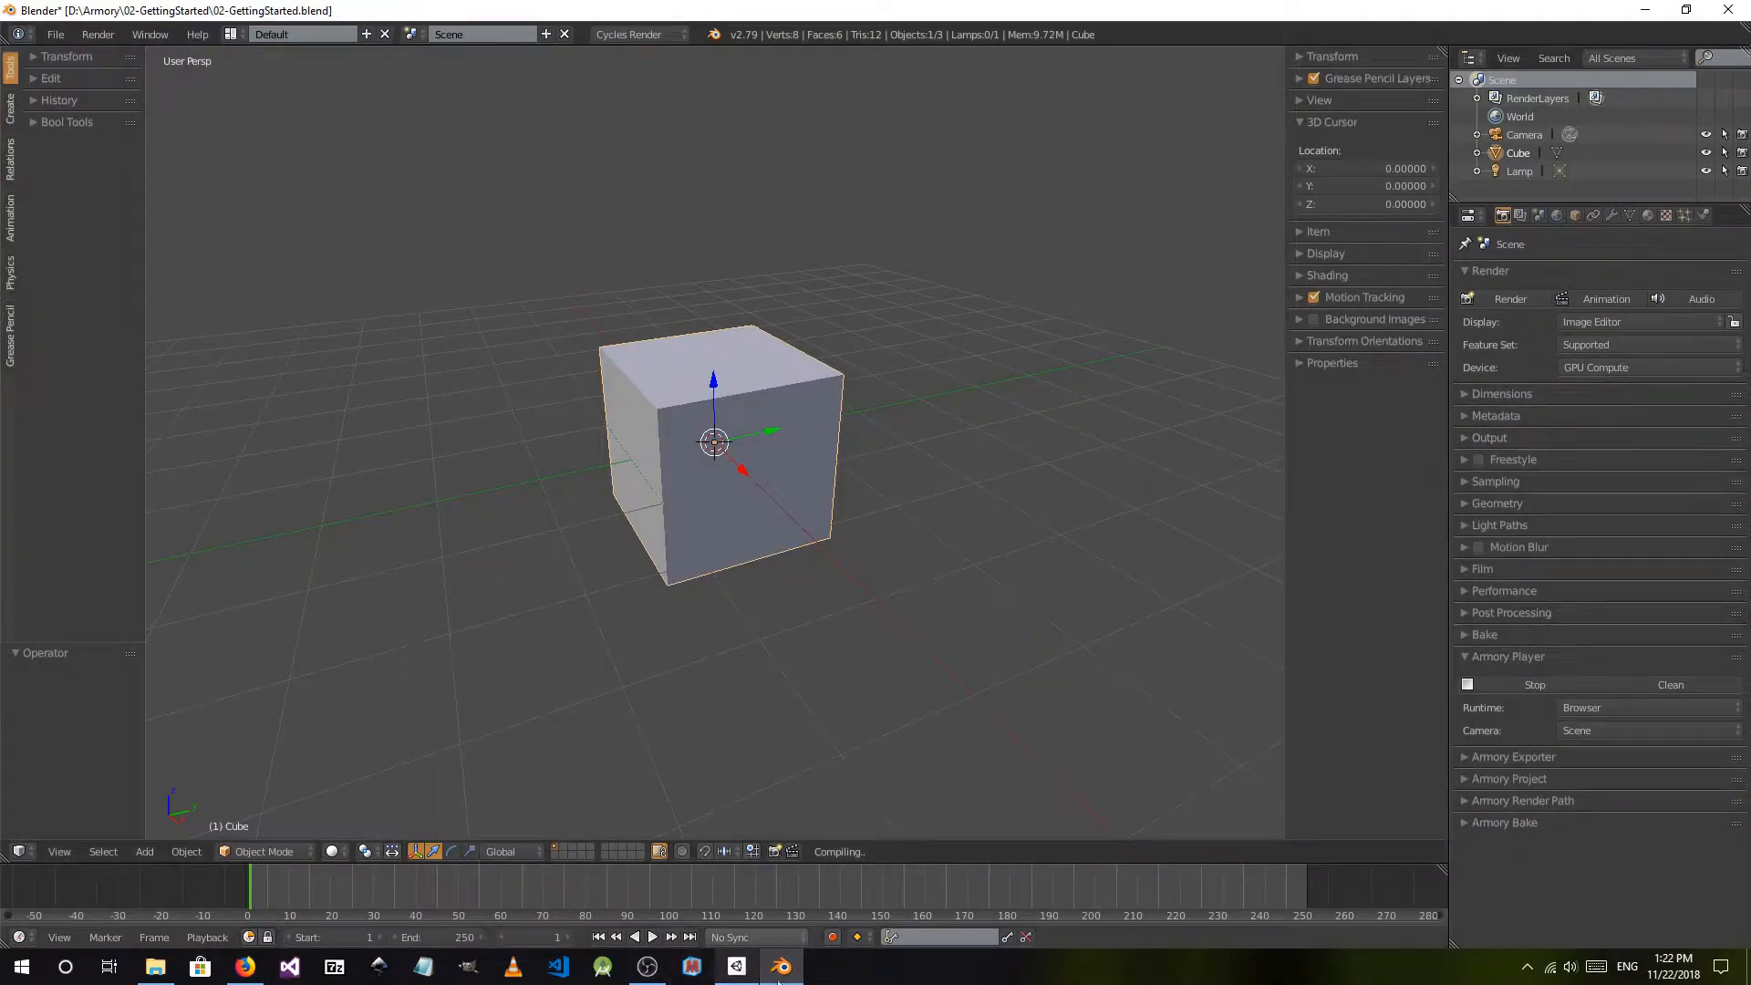
click(149, 34)
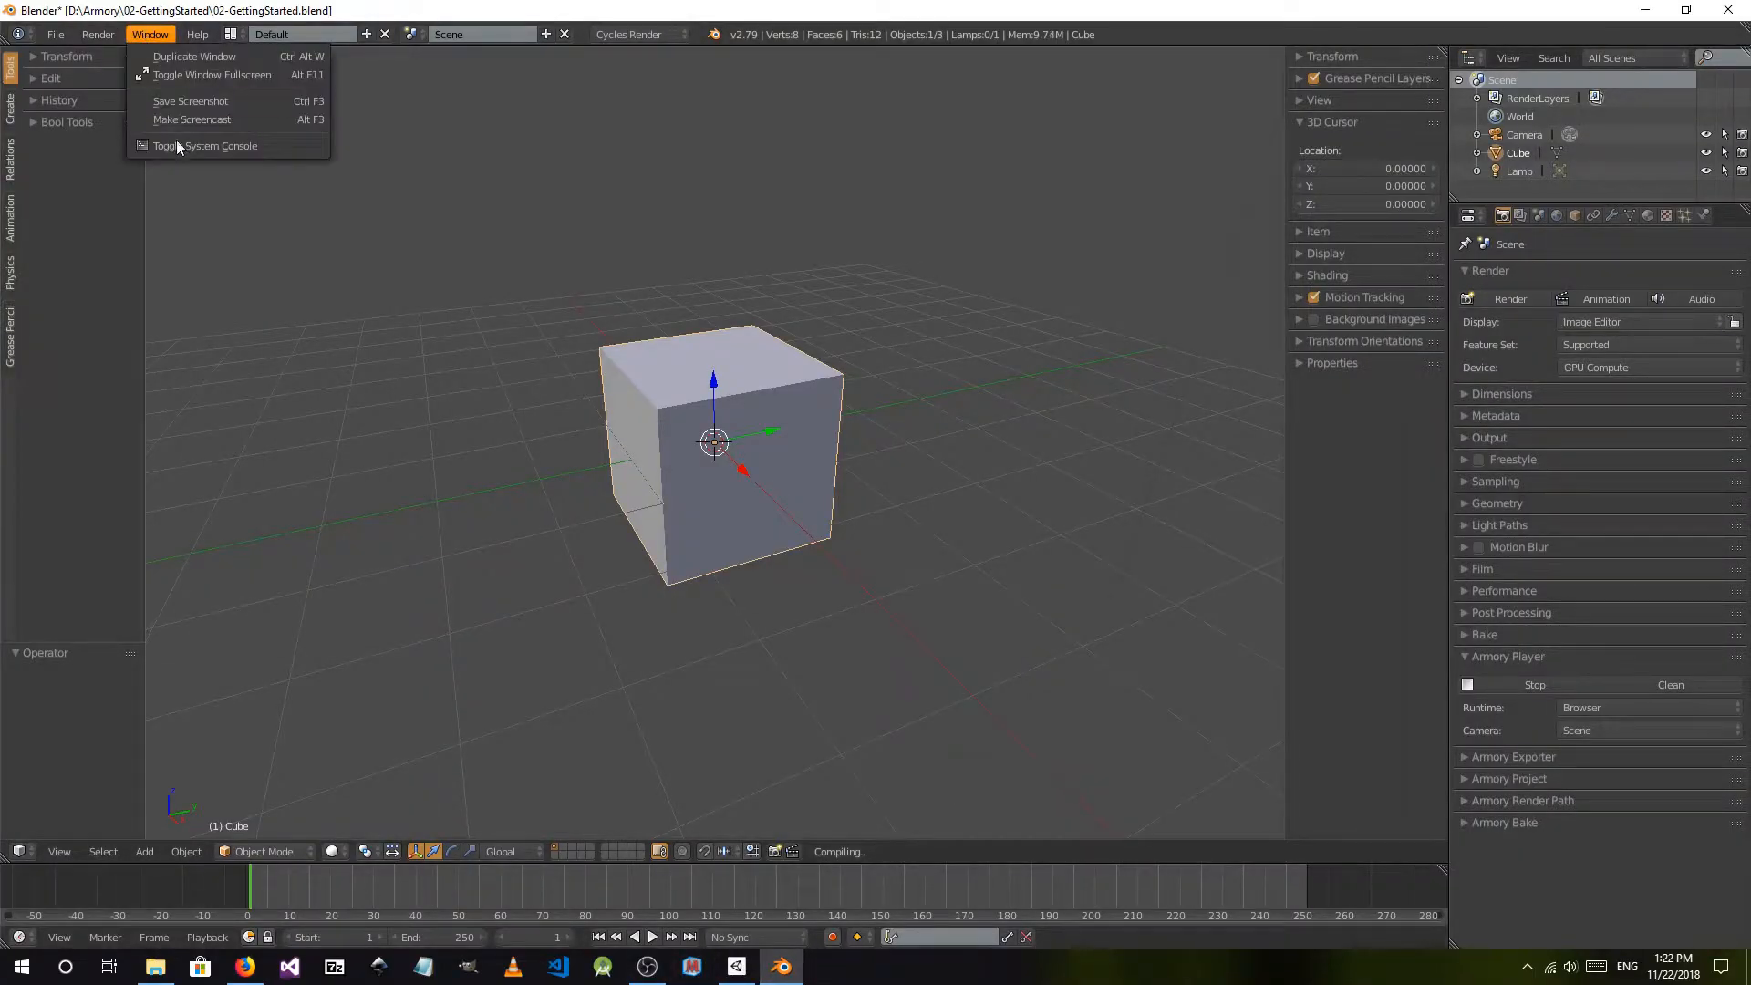
click(194, 142)
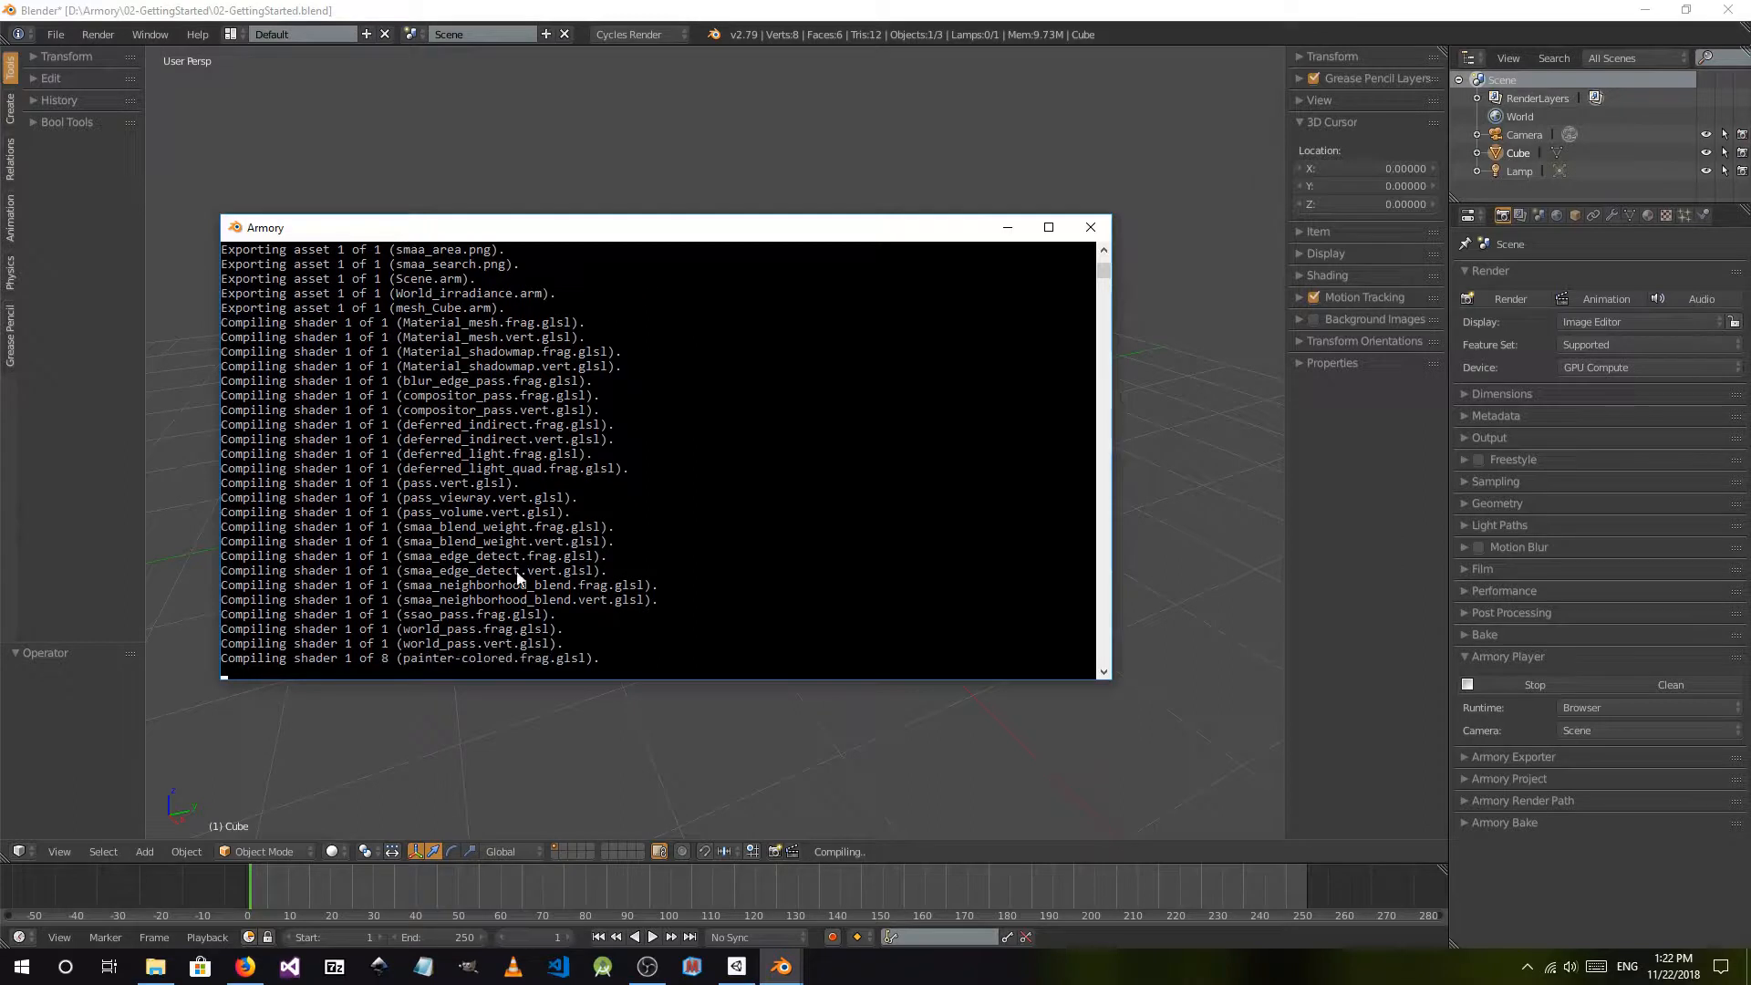
drag(584, 240, 406, 129)
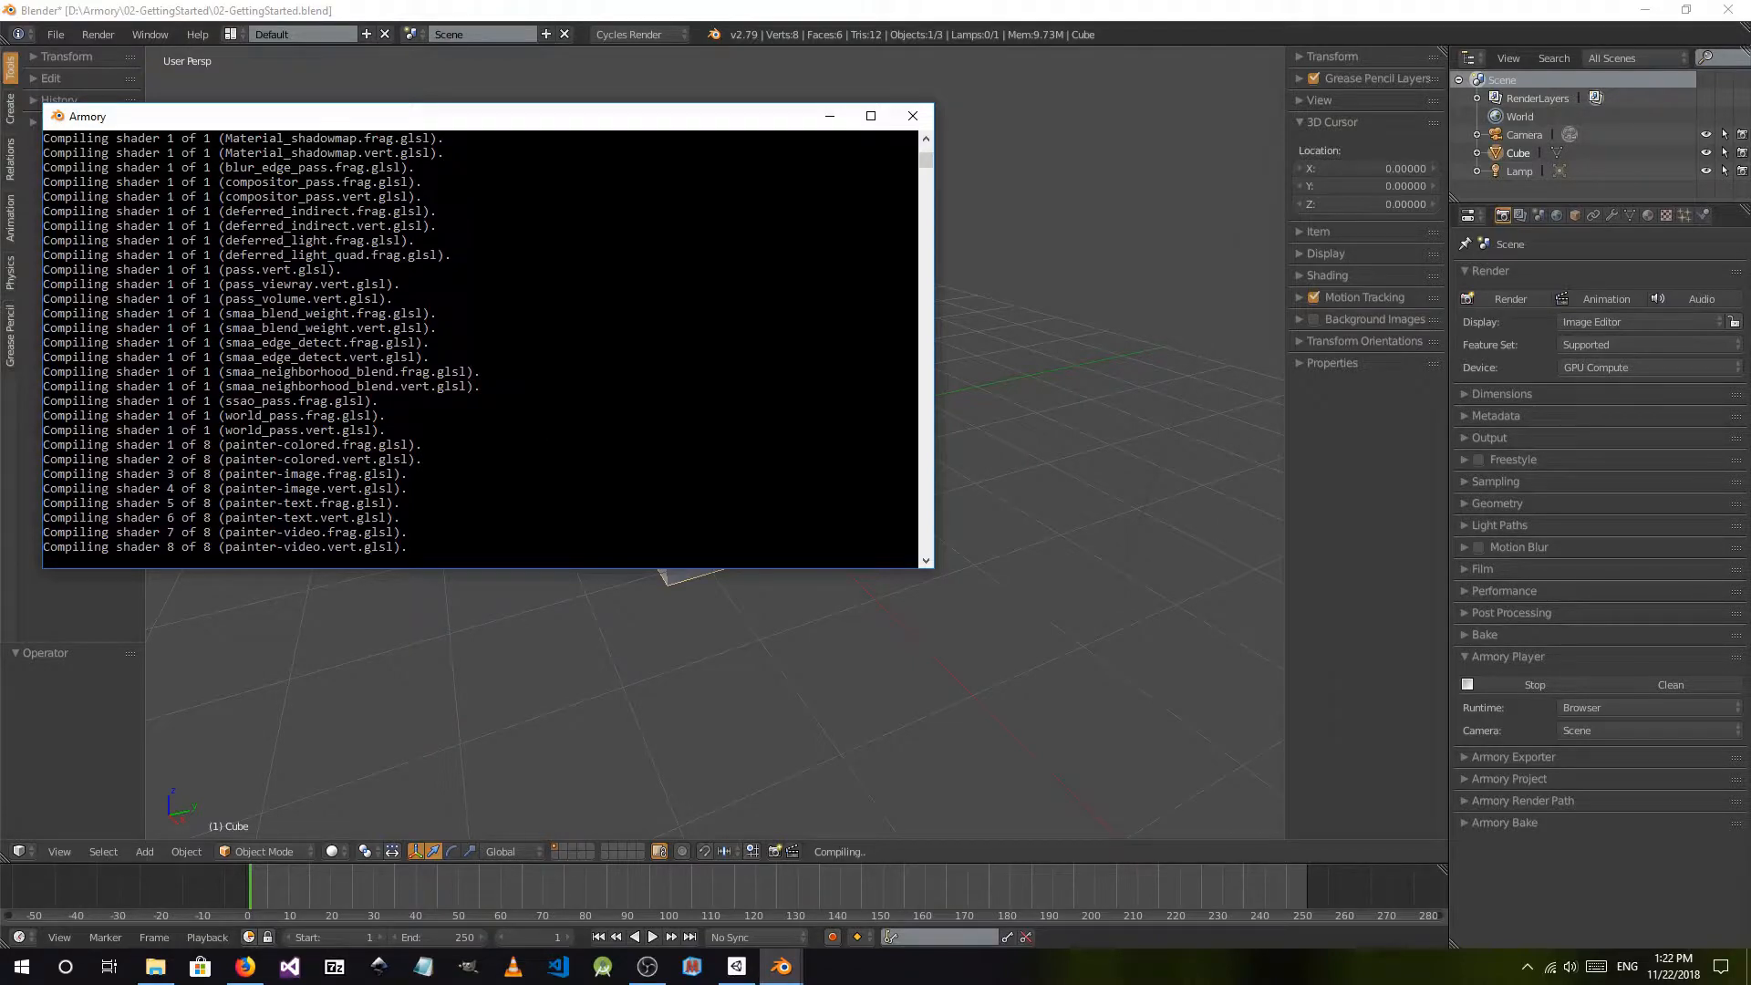
- Switch to Firefox to view the cube scene running on the local Armory HTML5 page
click(248, 966)
click(248, 967)
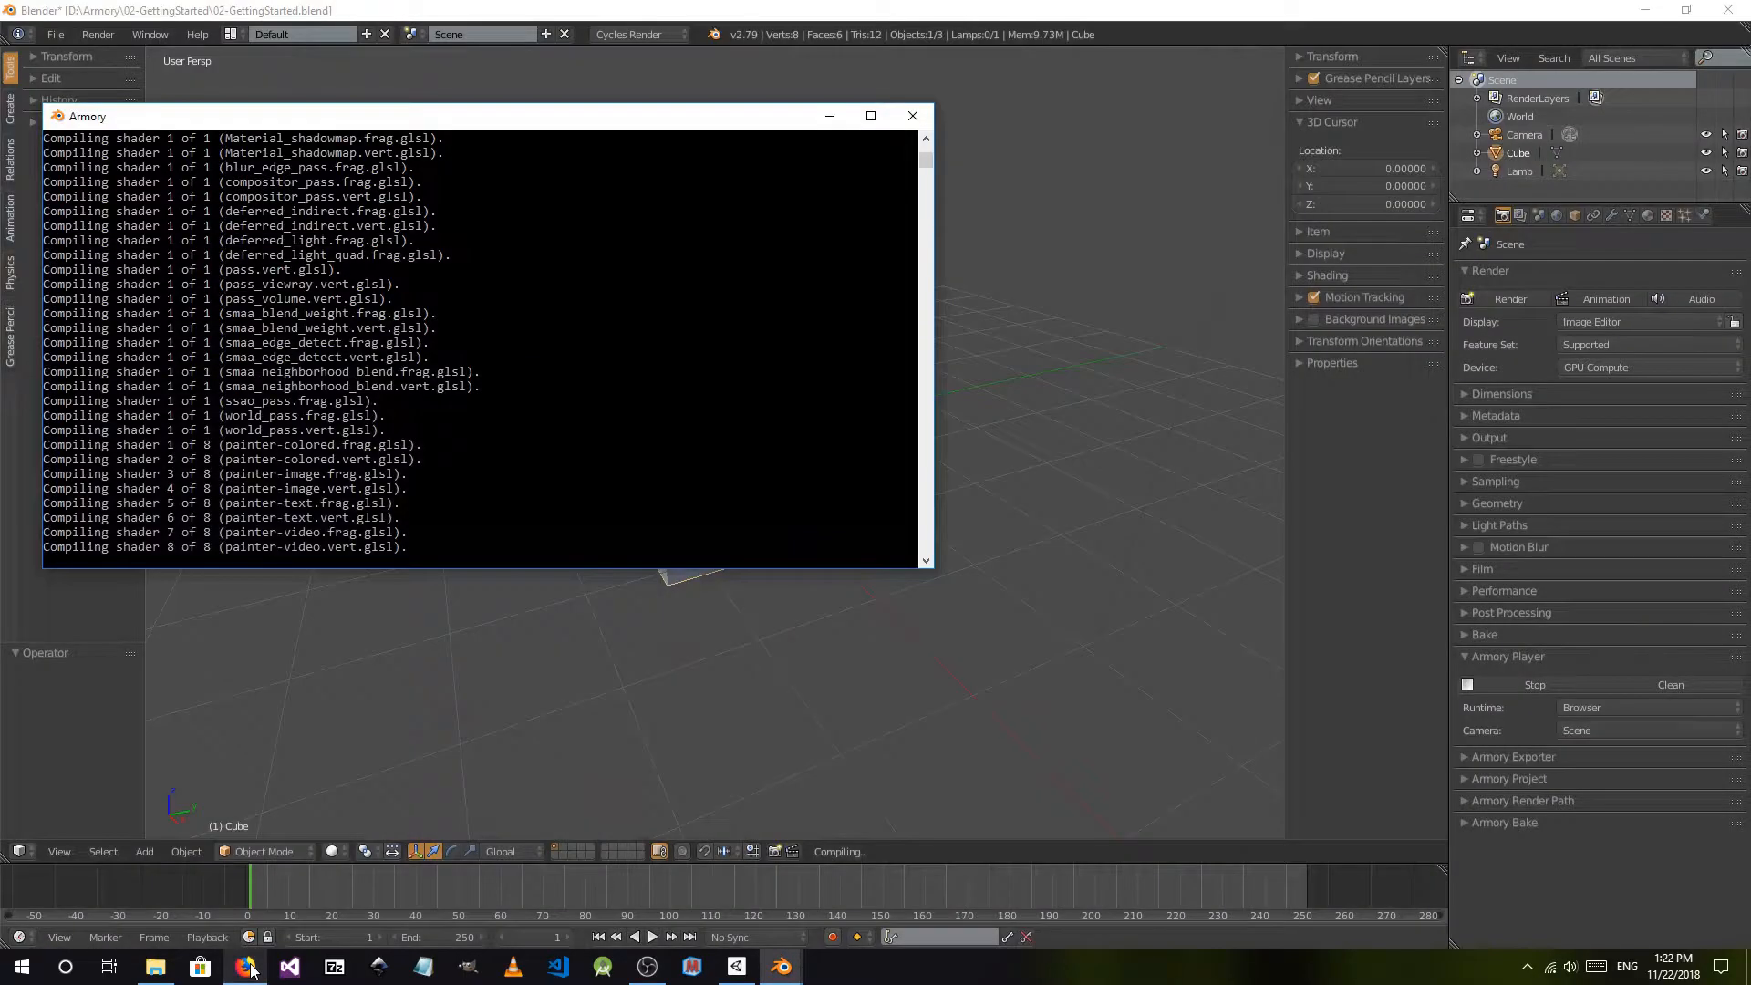
click(248, 967)
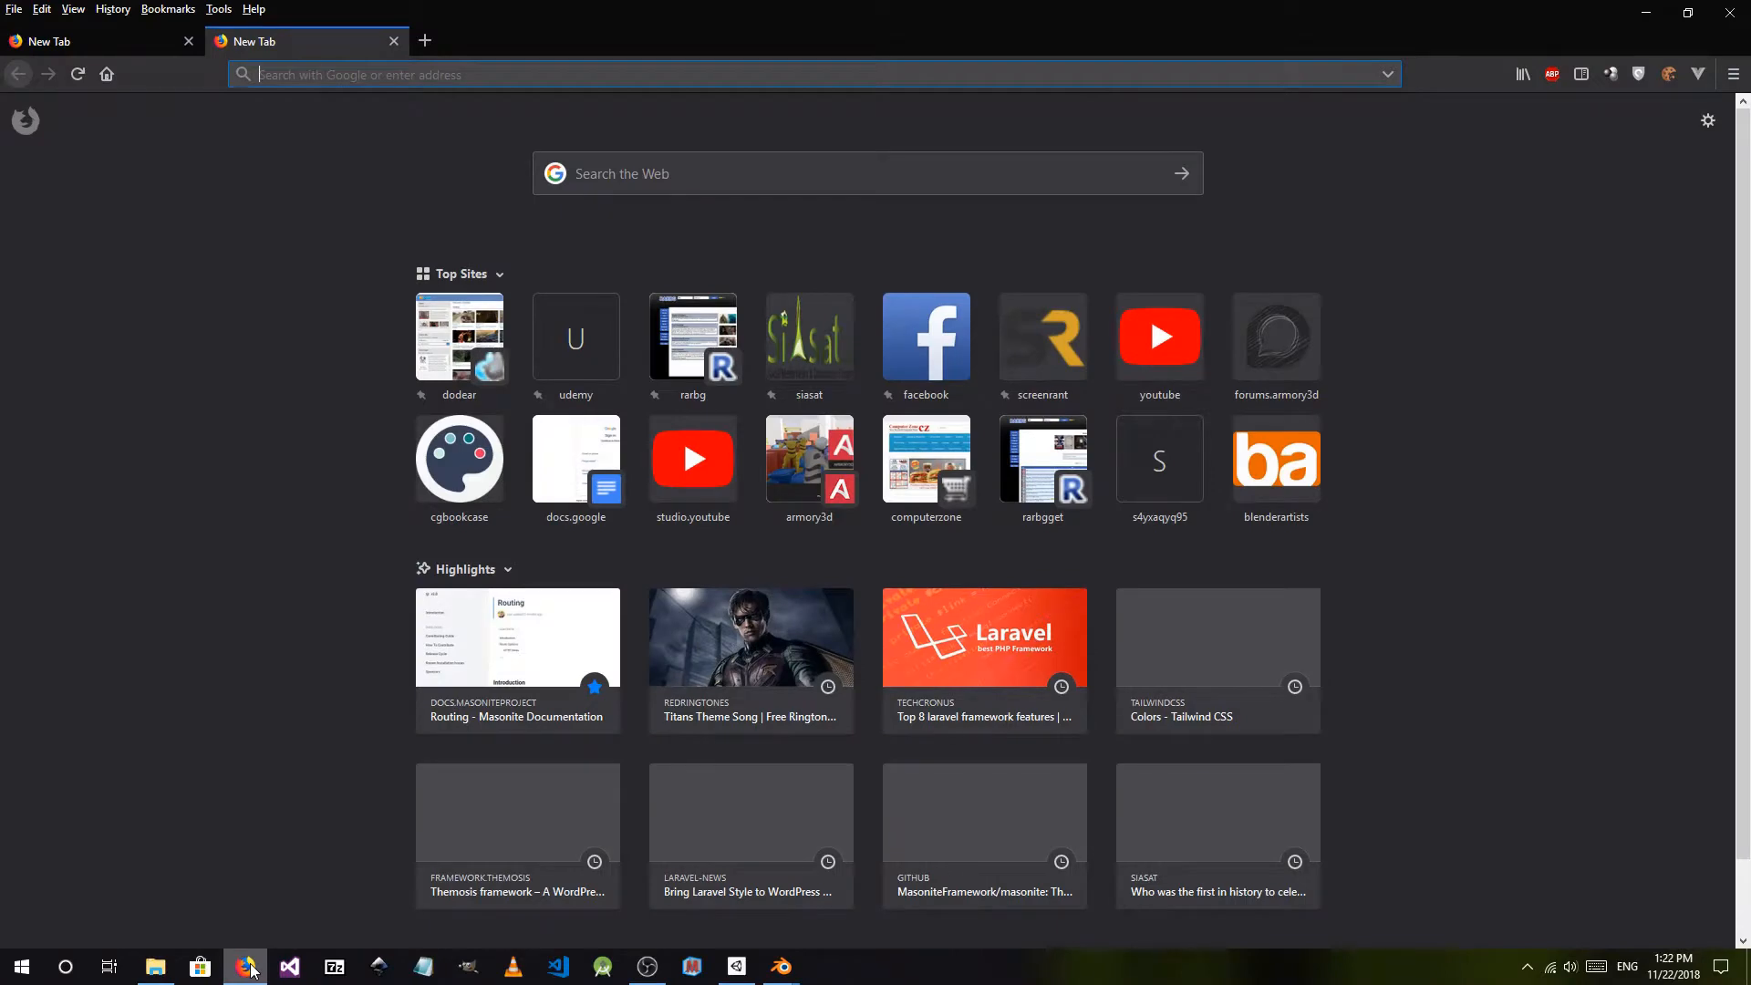
click(248, 966)
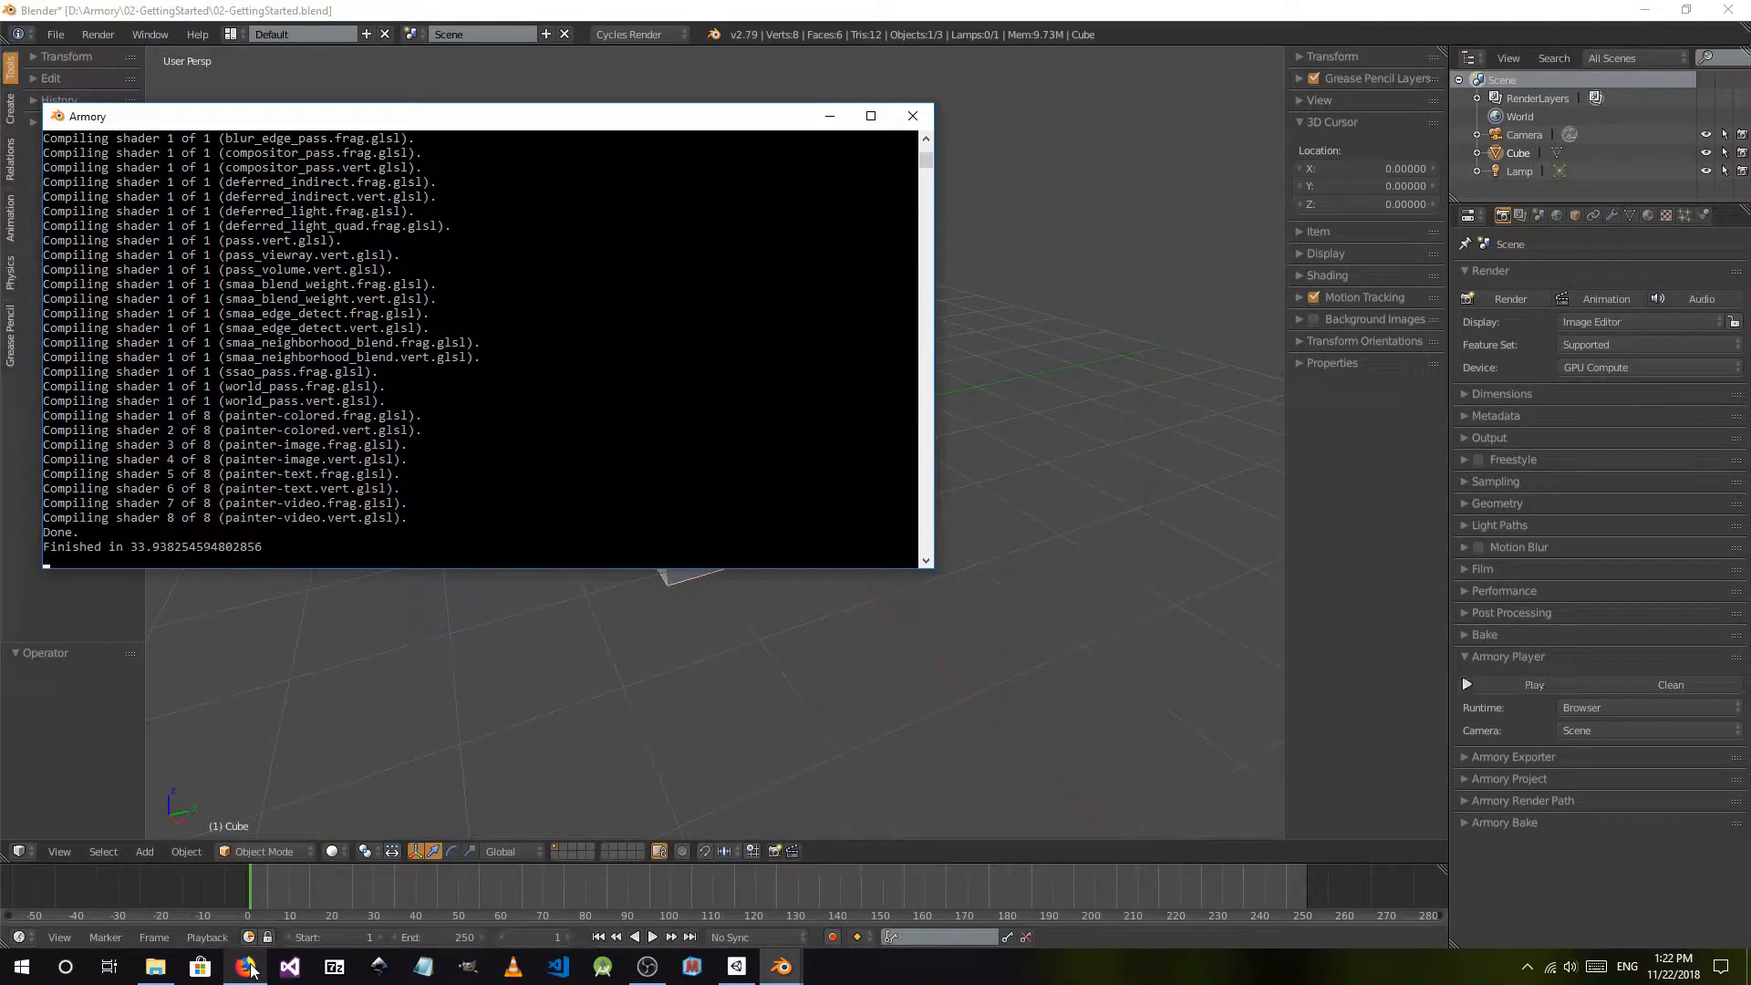
click(251, 964)
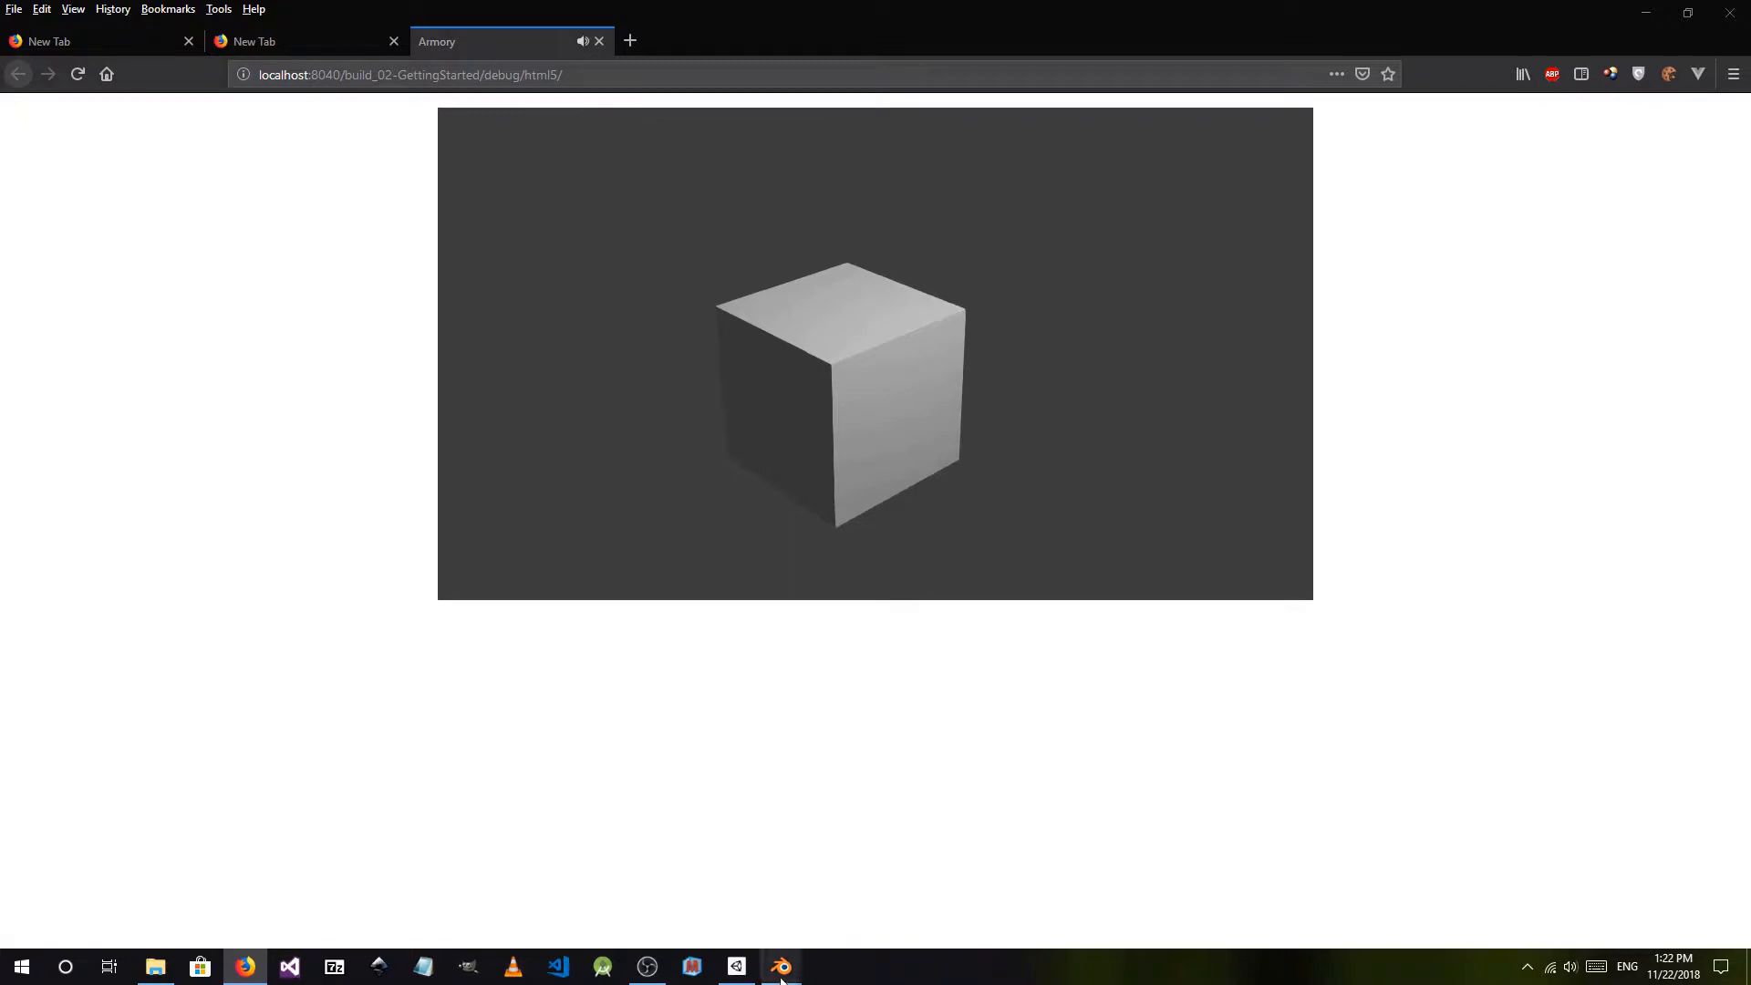
- Switch back to Blender, look over the system console output, and set the Armory Player runtime to Krom
mouse_move(777, 977)
click(640, 912)
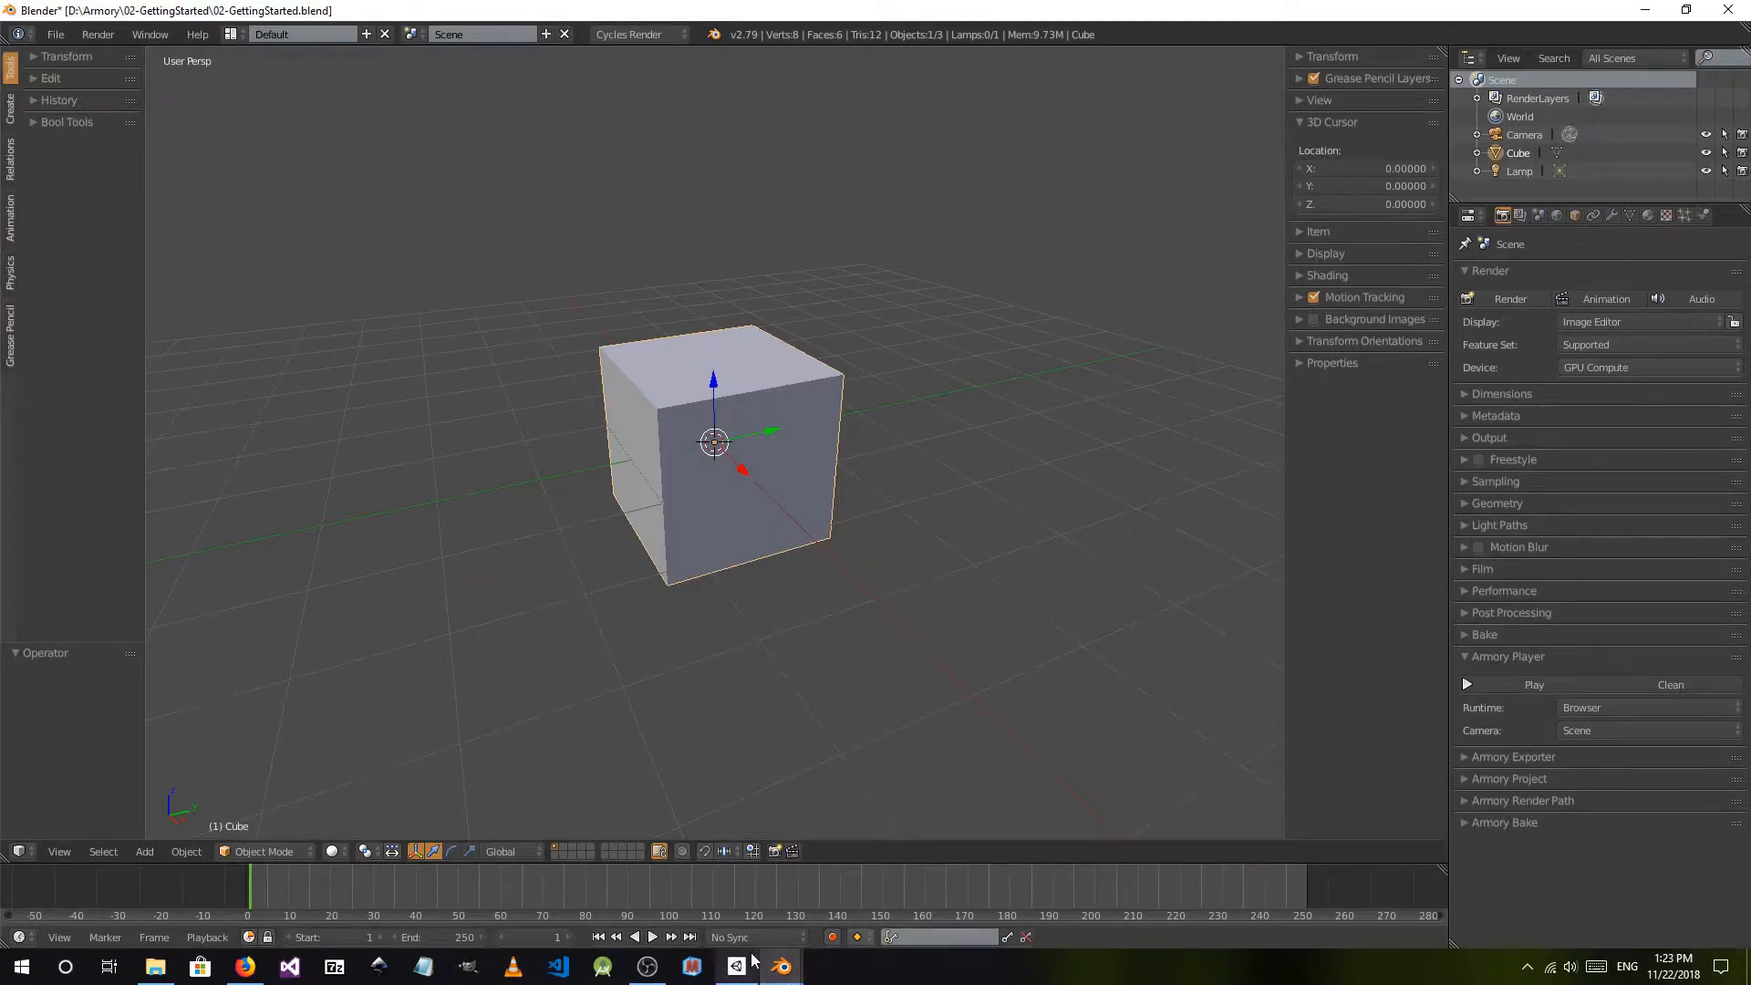
click(878, 889)
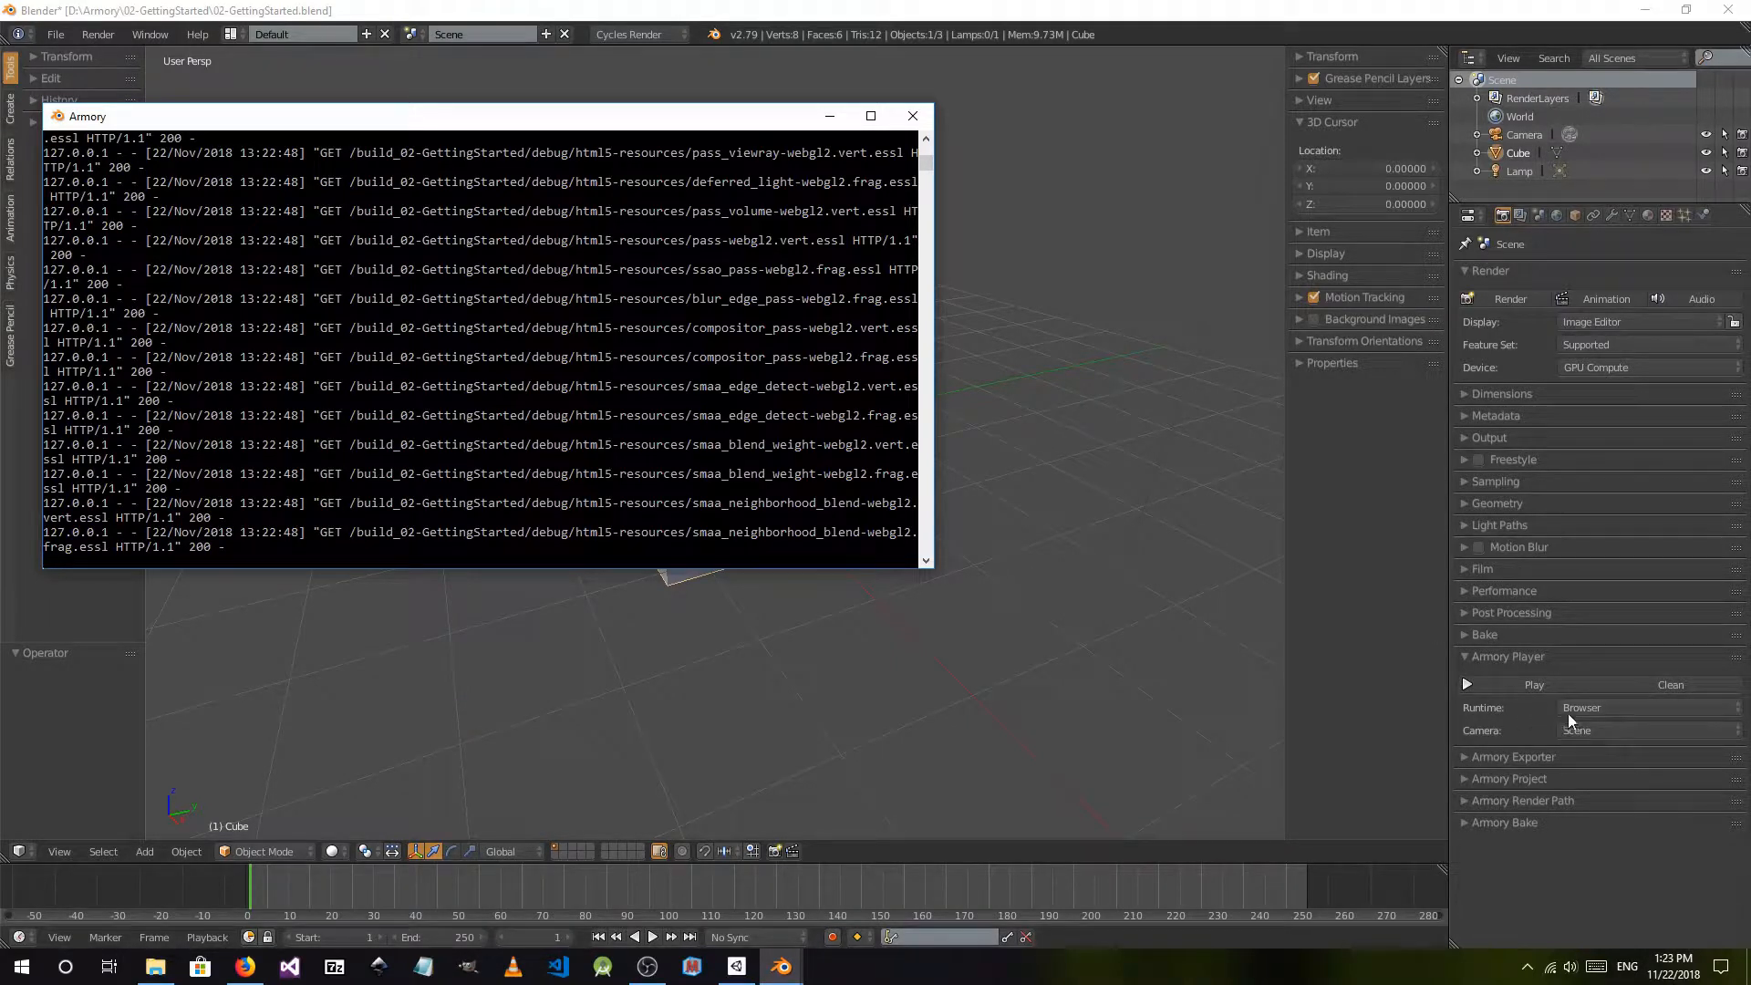
click(1623, 714)
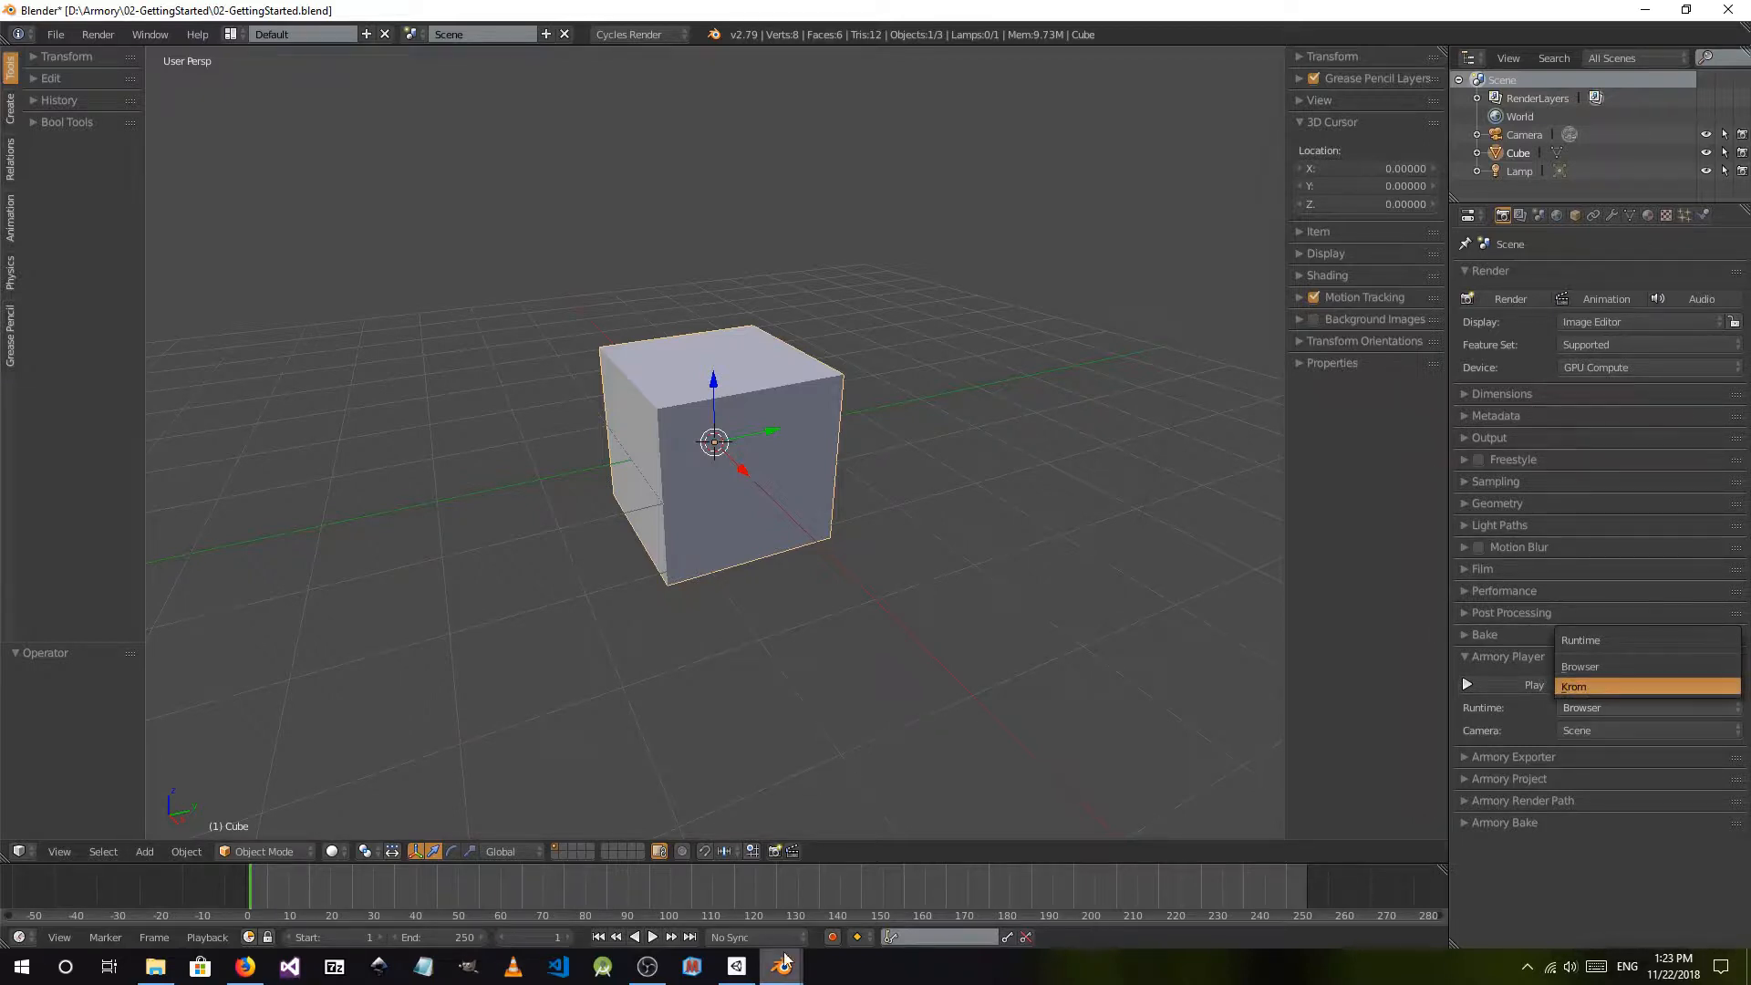
click(1614, 689)
- Switch to Firefox and close the Armory page and the browser window
click(244, 966)
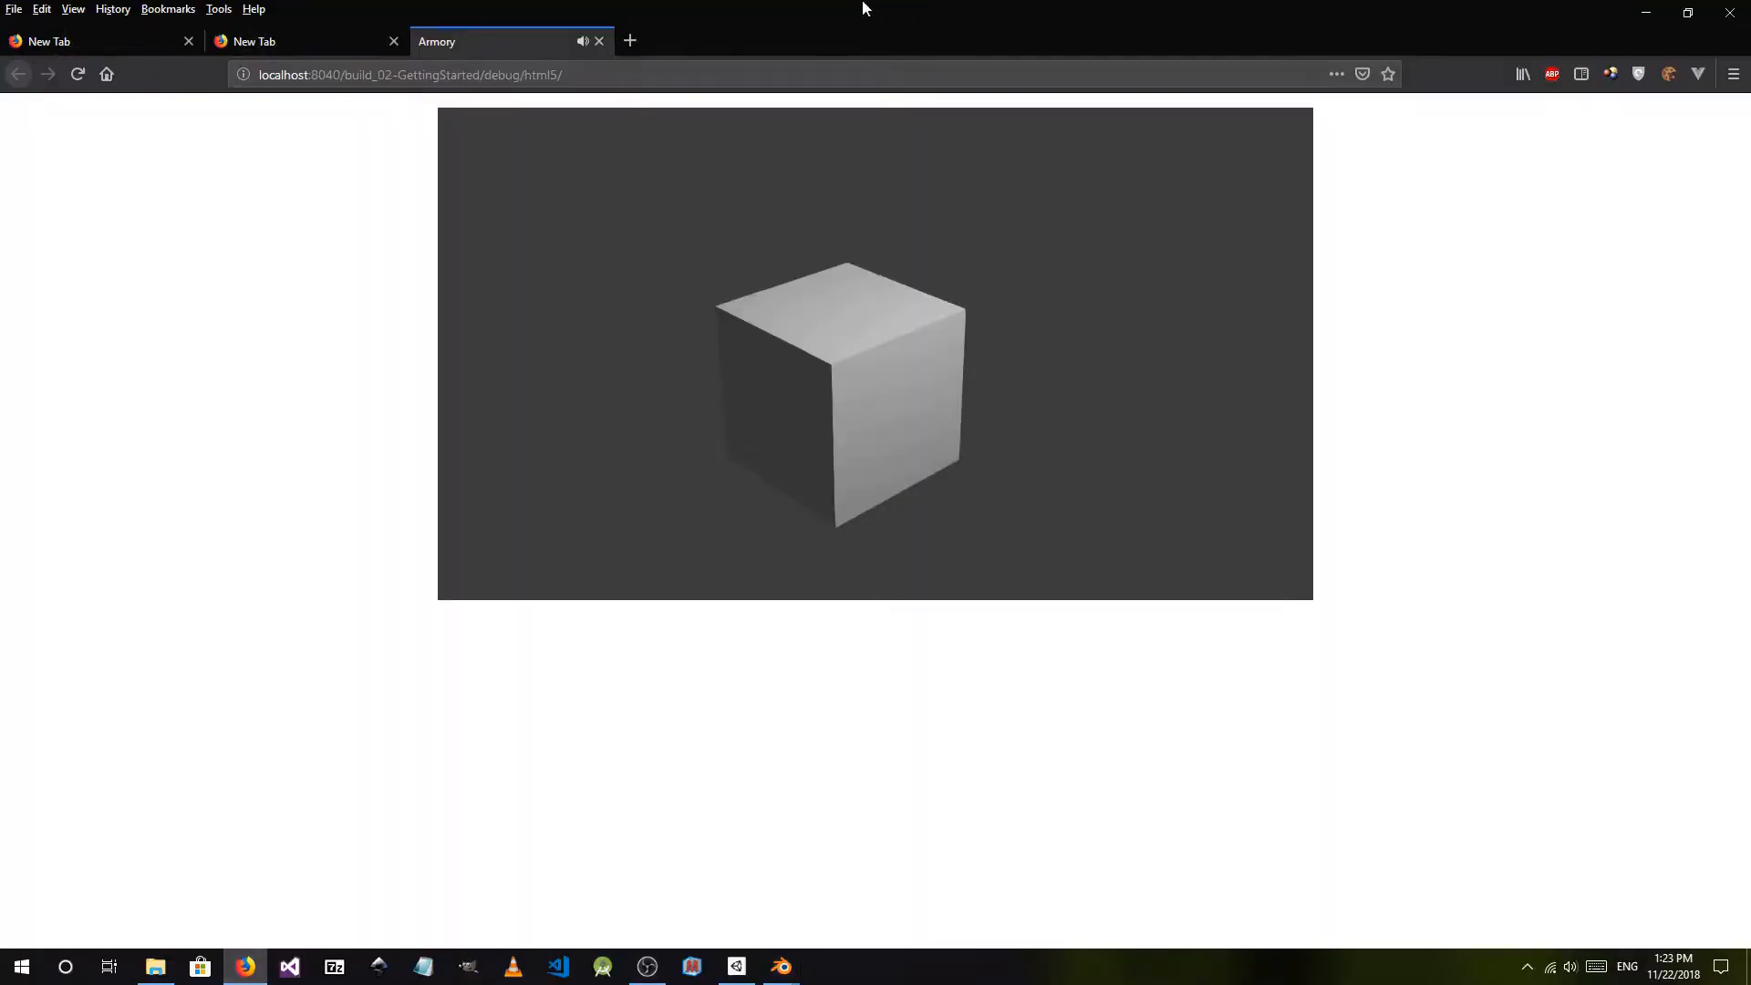
click(614, 42)
click(1746, 11)
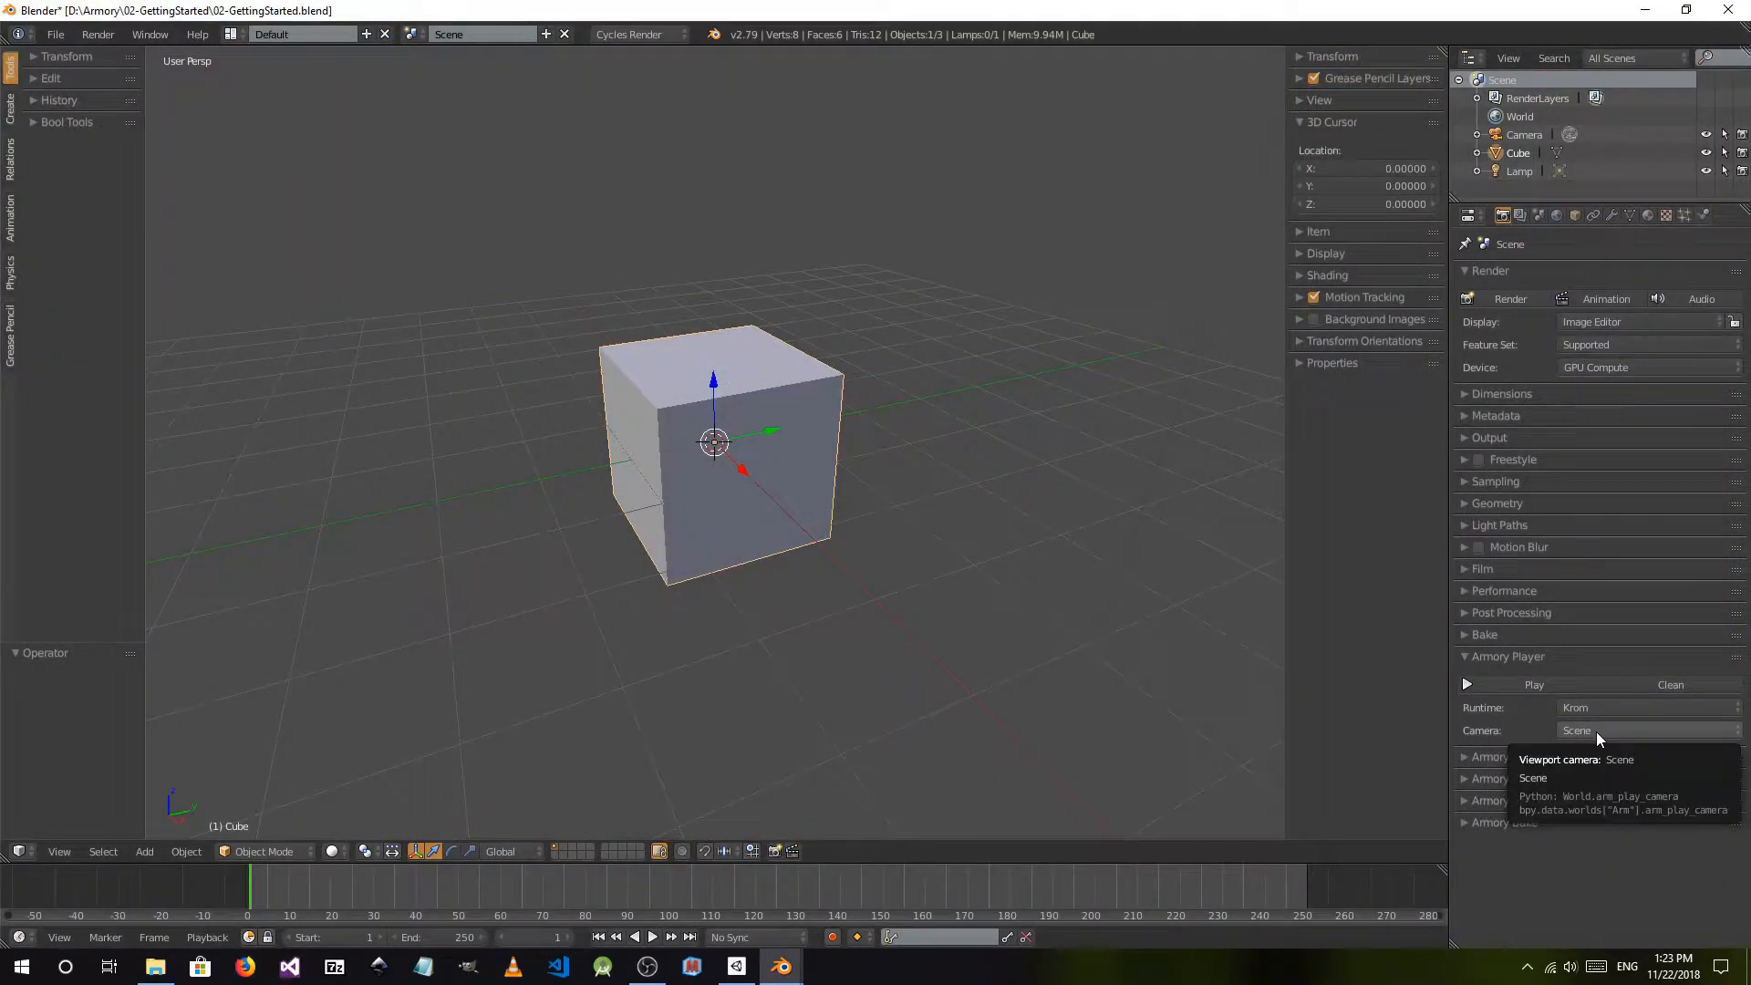
- Look through the scene camera in the 3D view
scroll(660, 460, down, 5)
scroll(660, 460, up, 4)
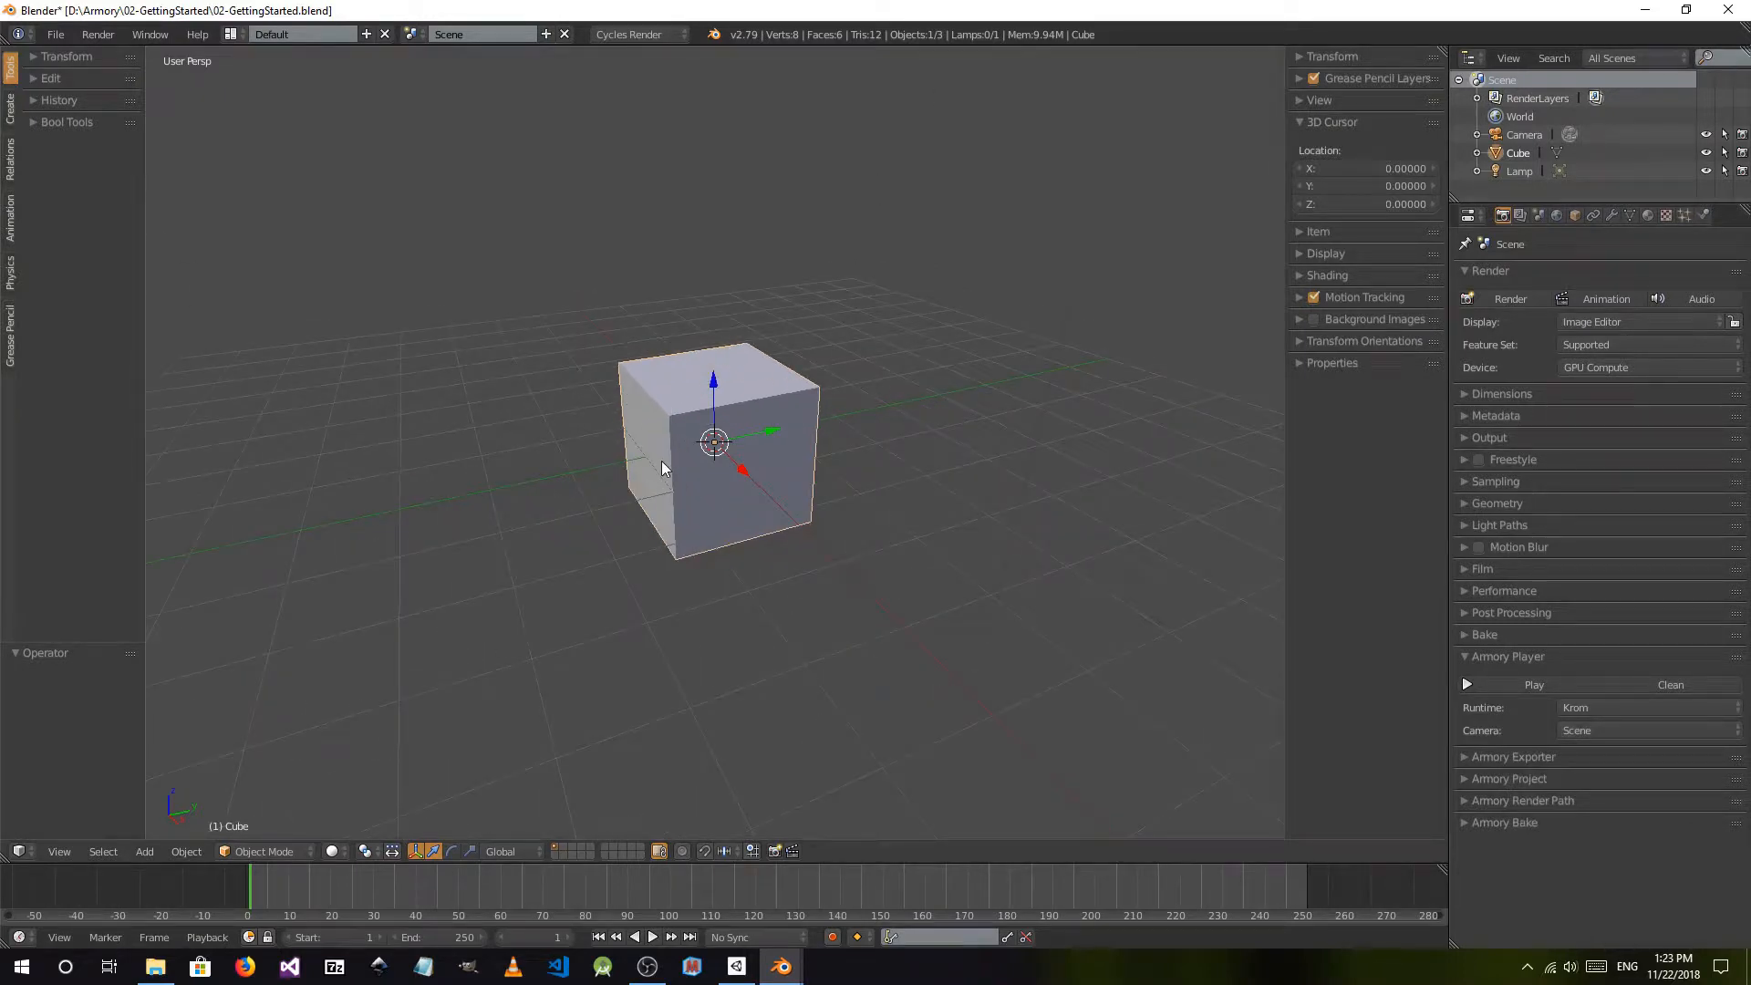
key(KP_0)
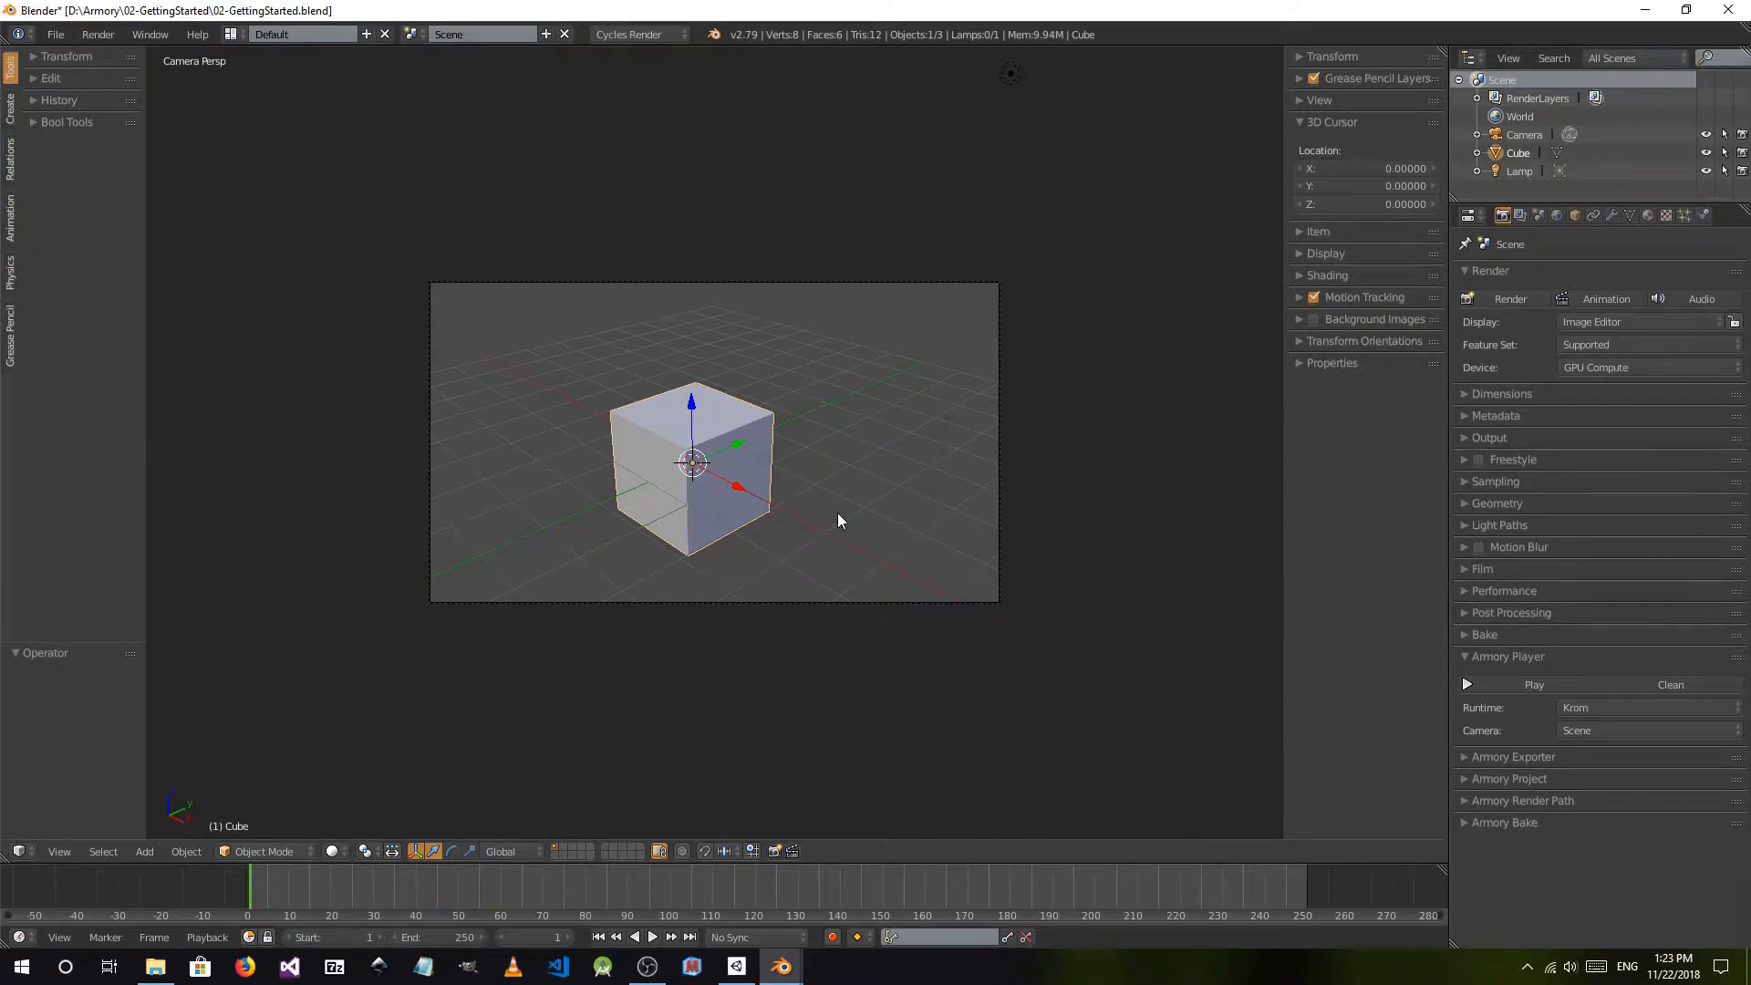
- Set the Armory Player camera to Viewport and play the scene with the Krom runtime
click(1607, 732)
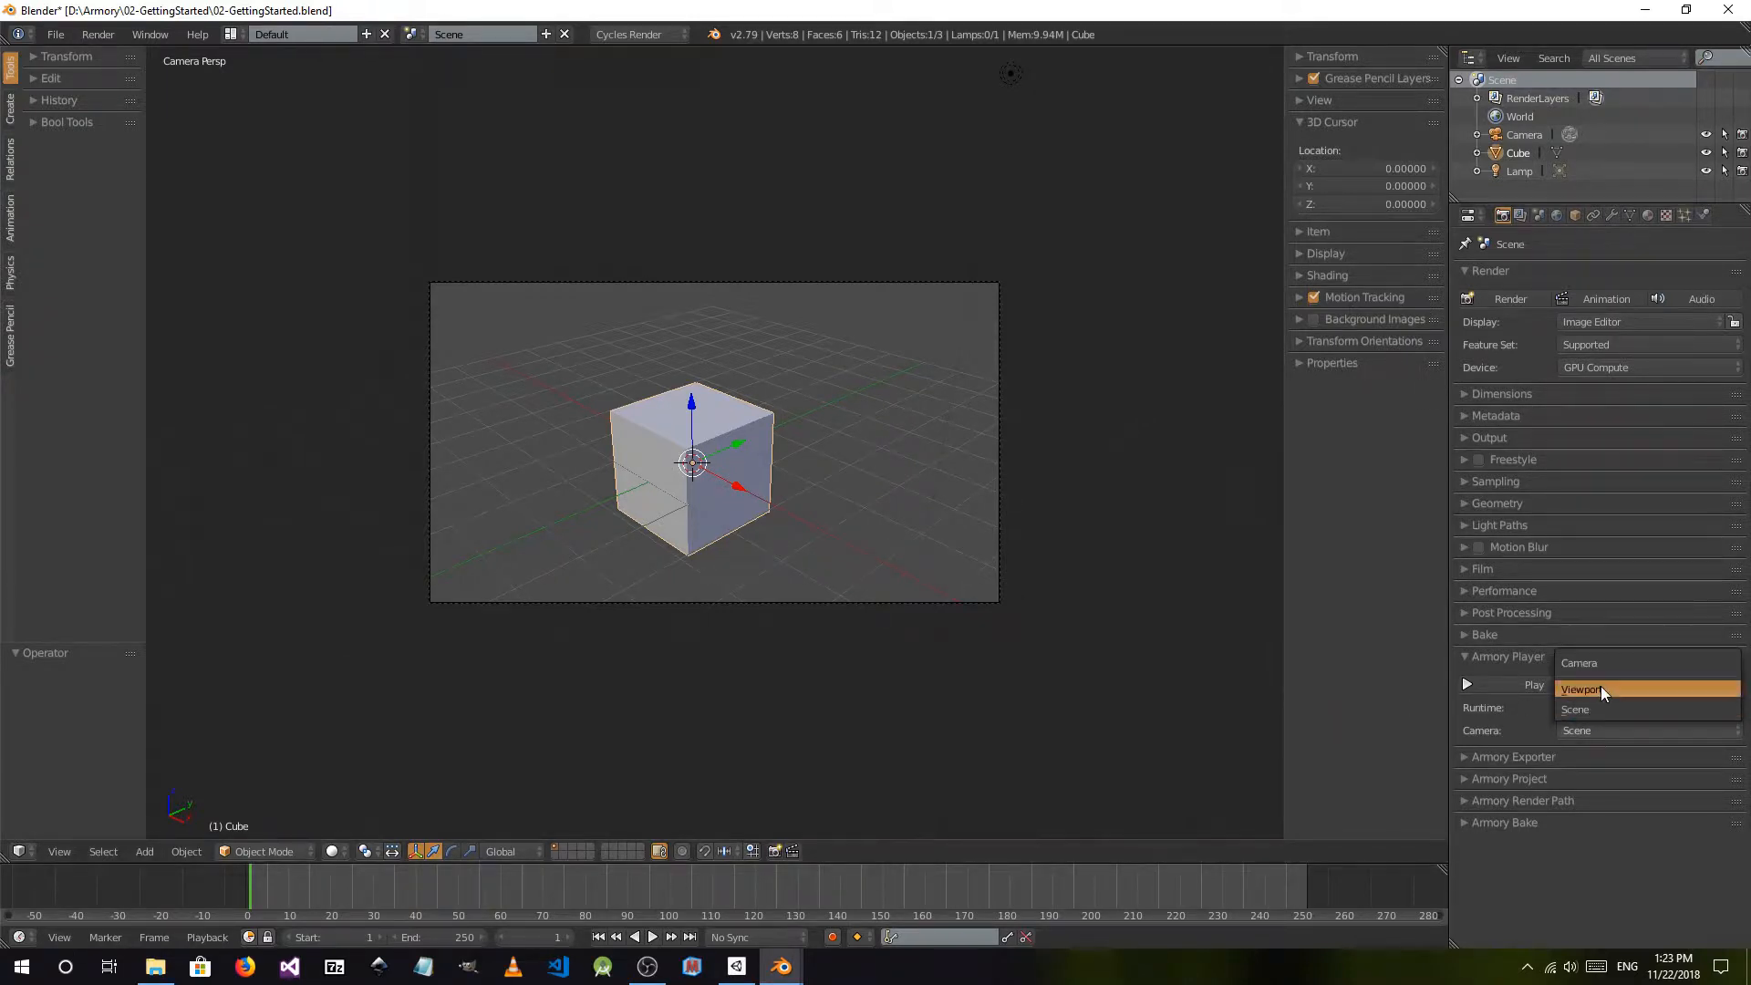
click(1603, 691)
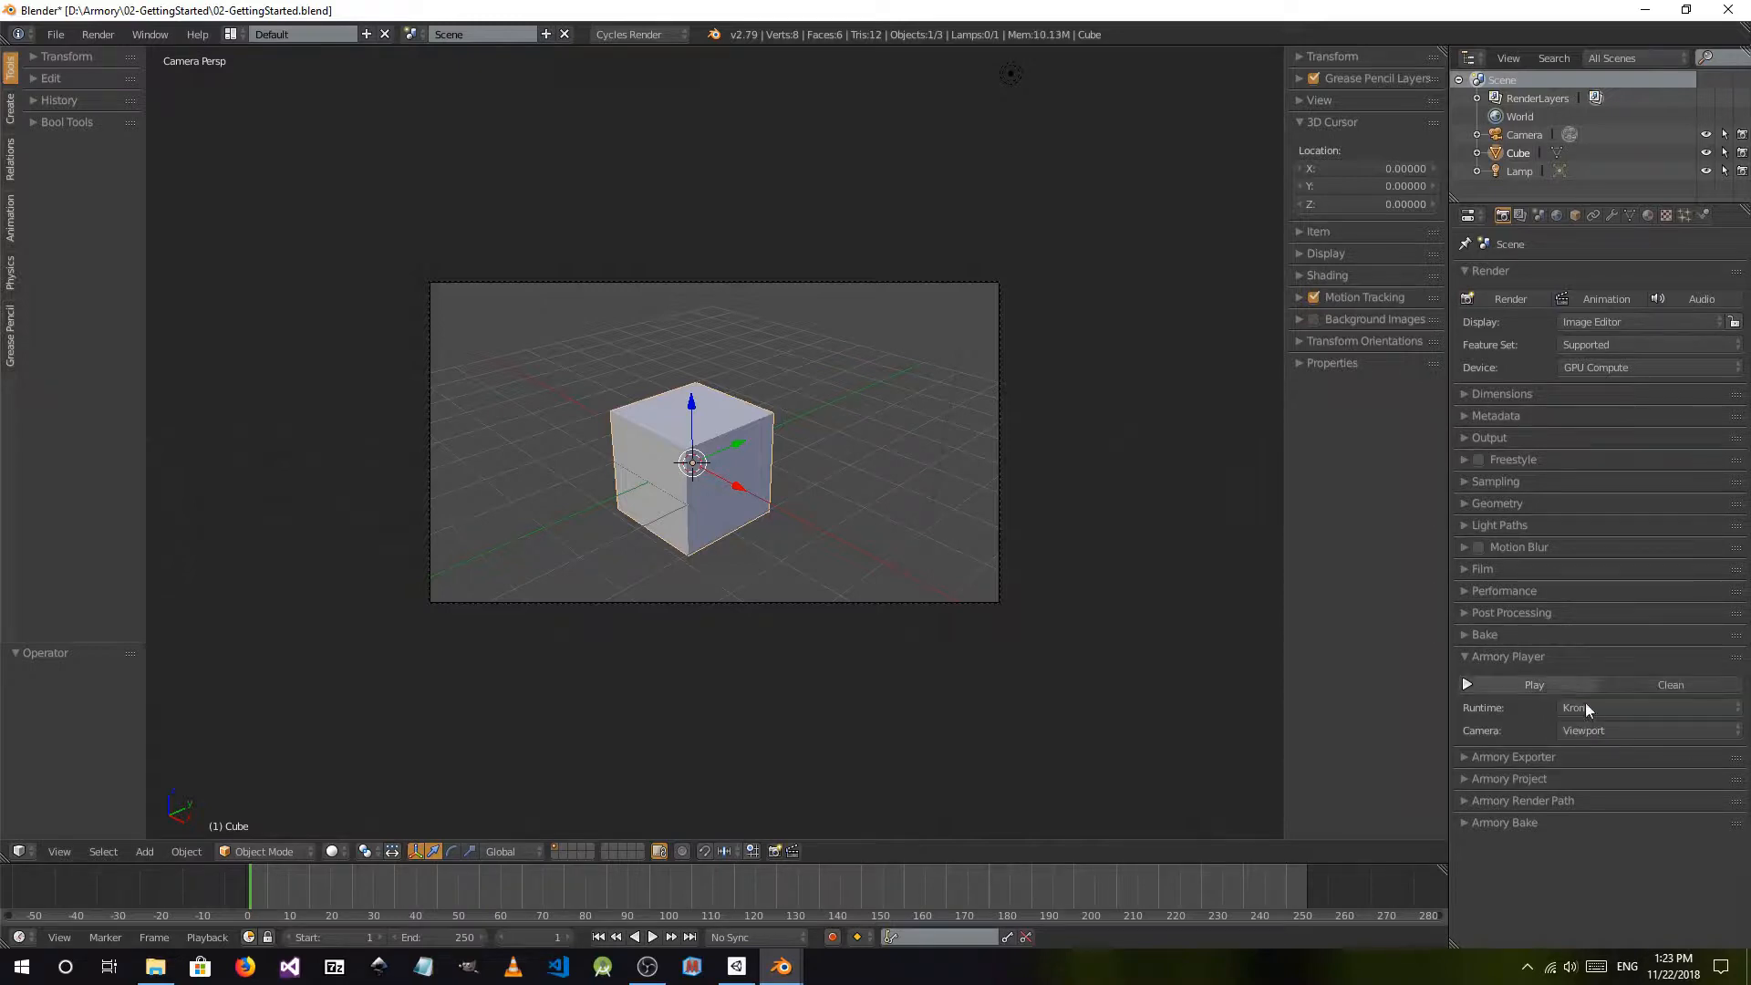
click(1534, 686)
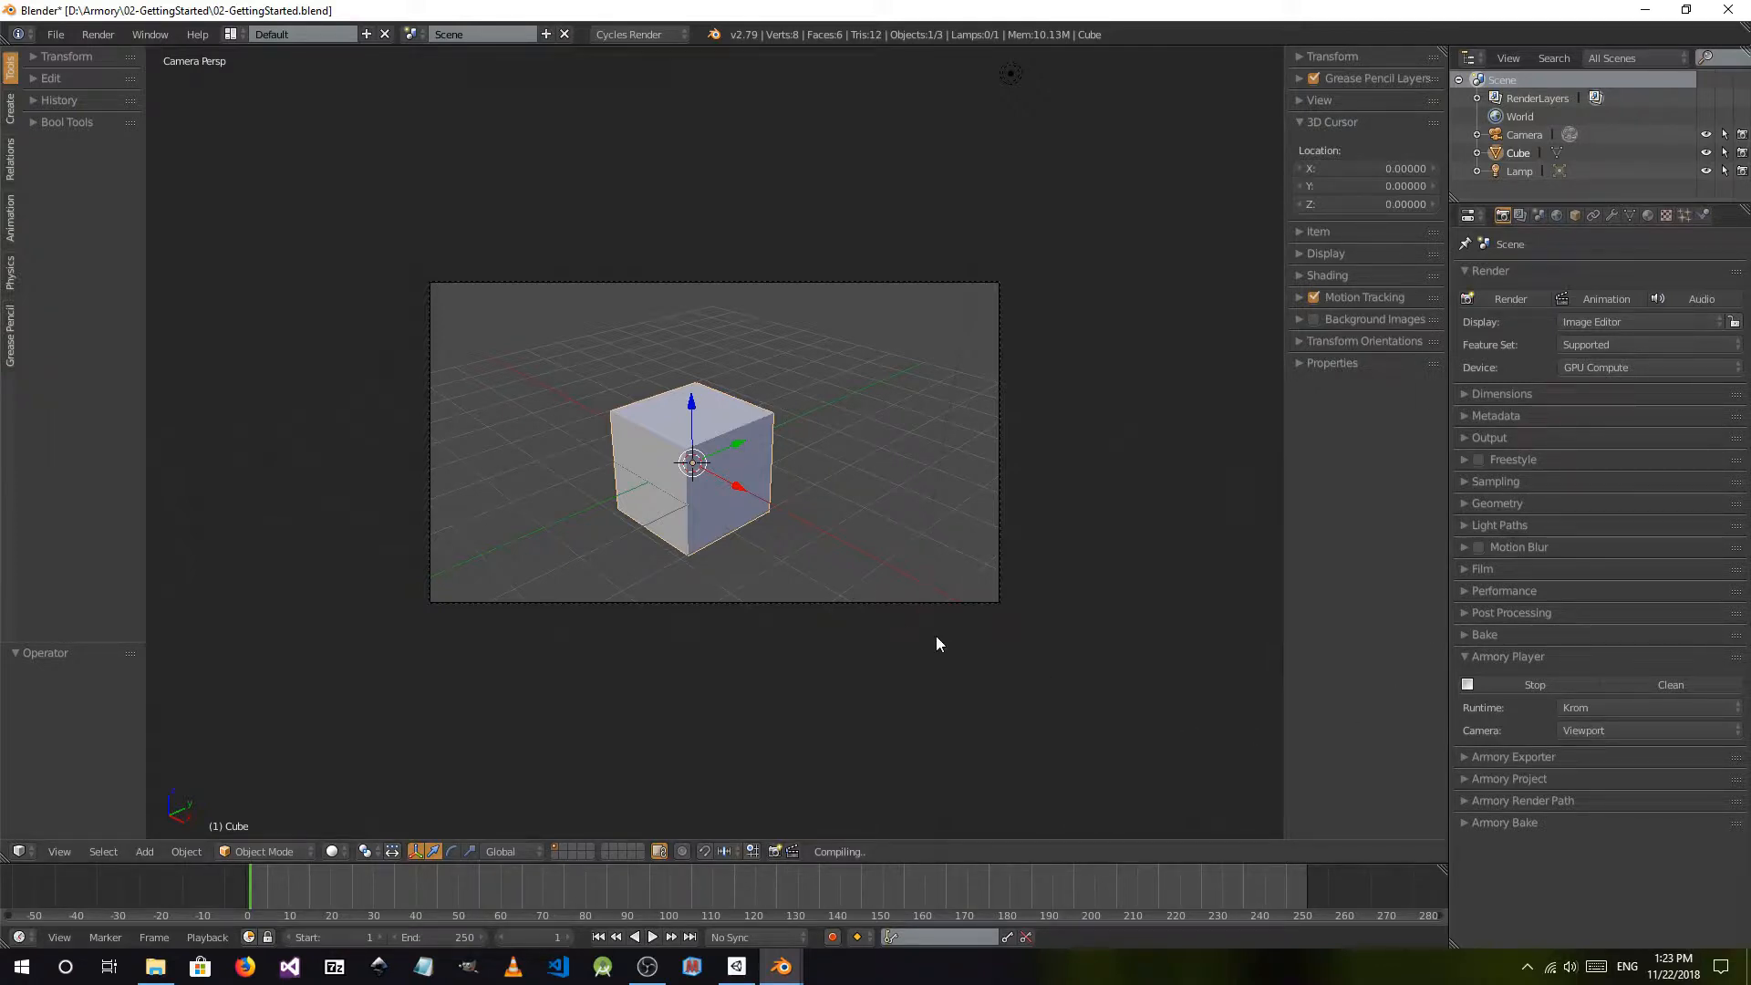
click(736, 970)
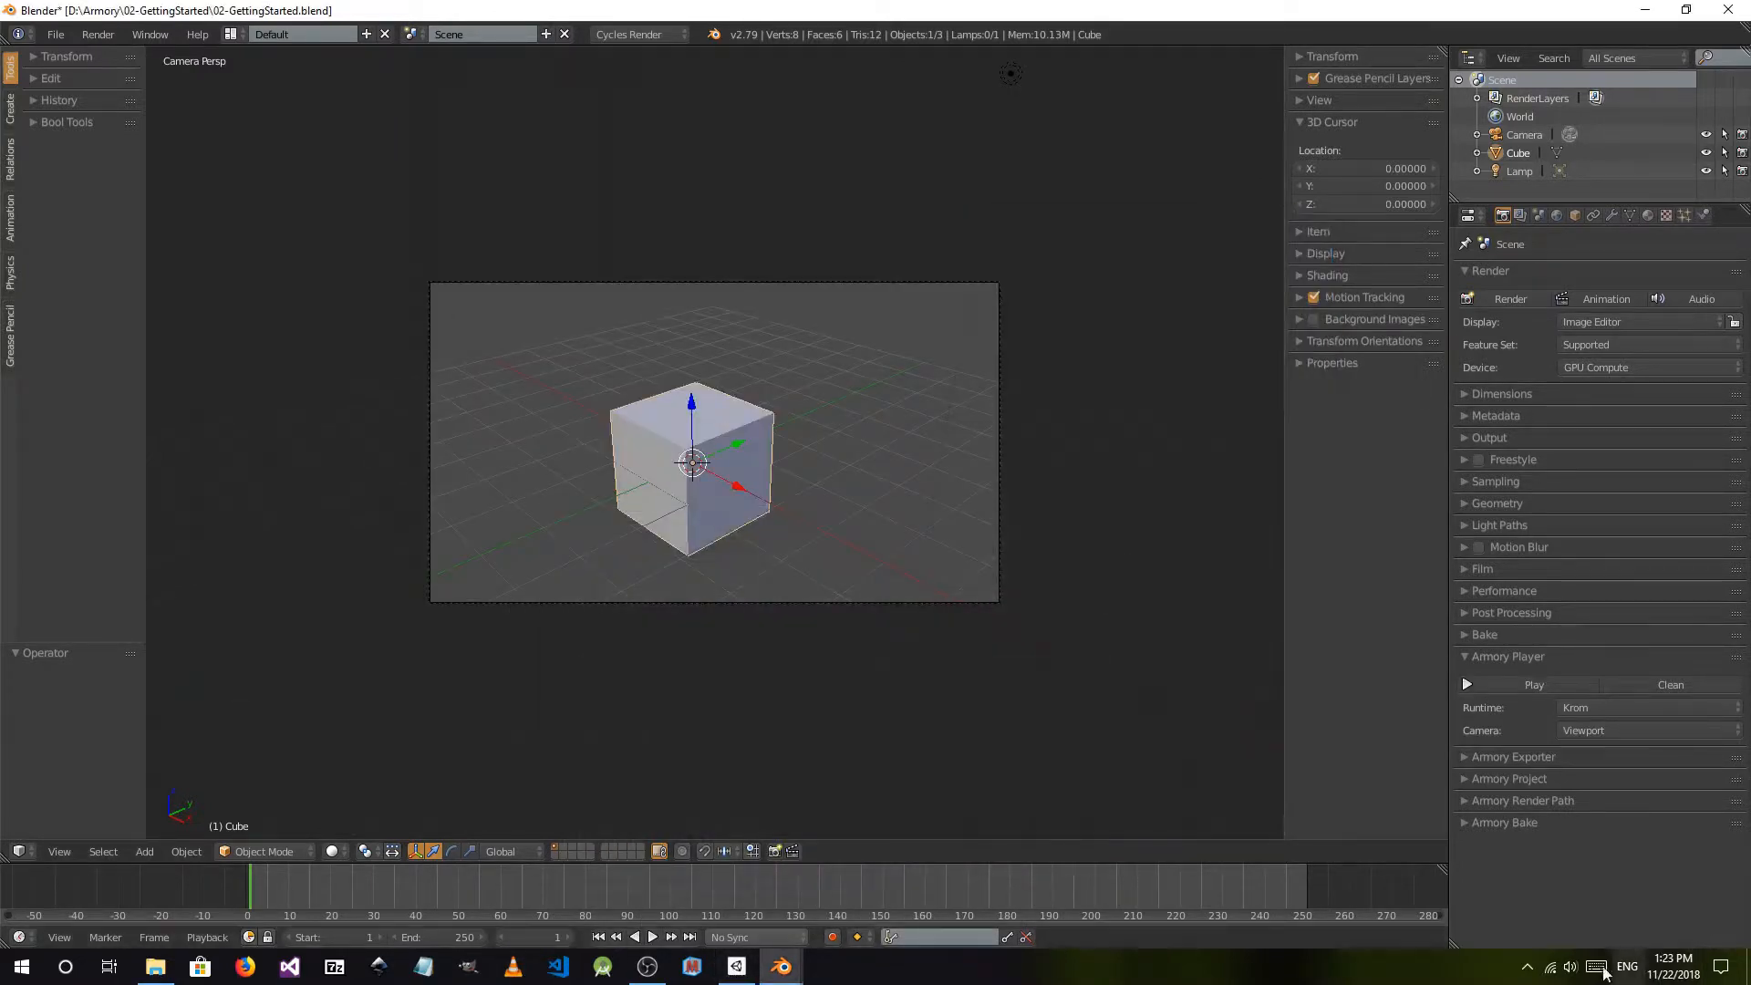
- Move the running 02-GettingStarted player window aside, close it, and set the Armory Player camera to Scene
click(1527, 966)
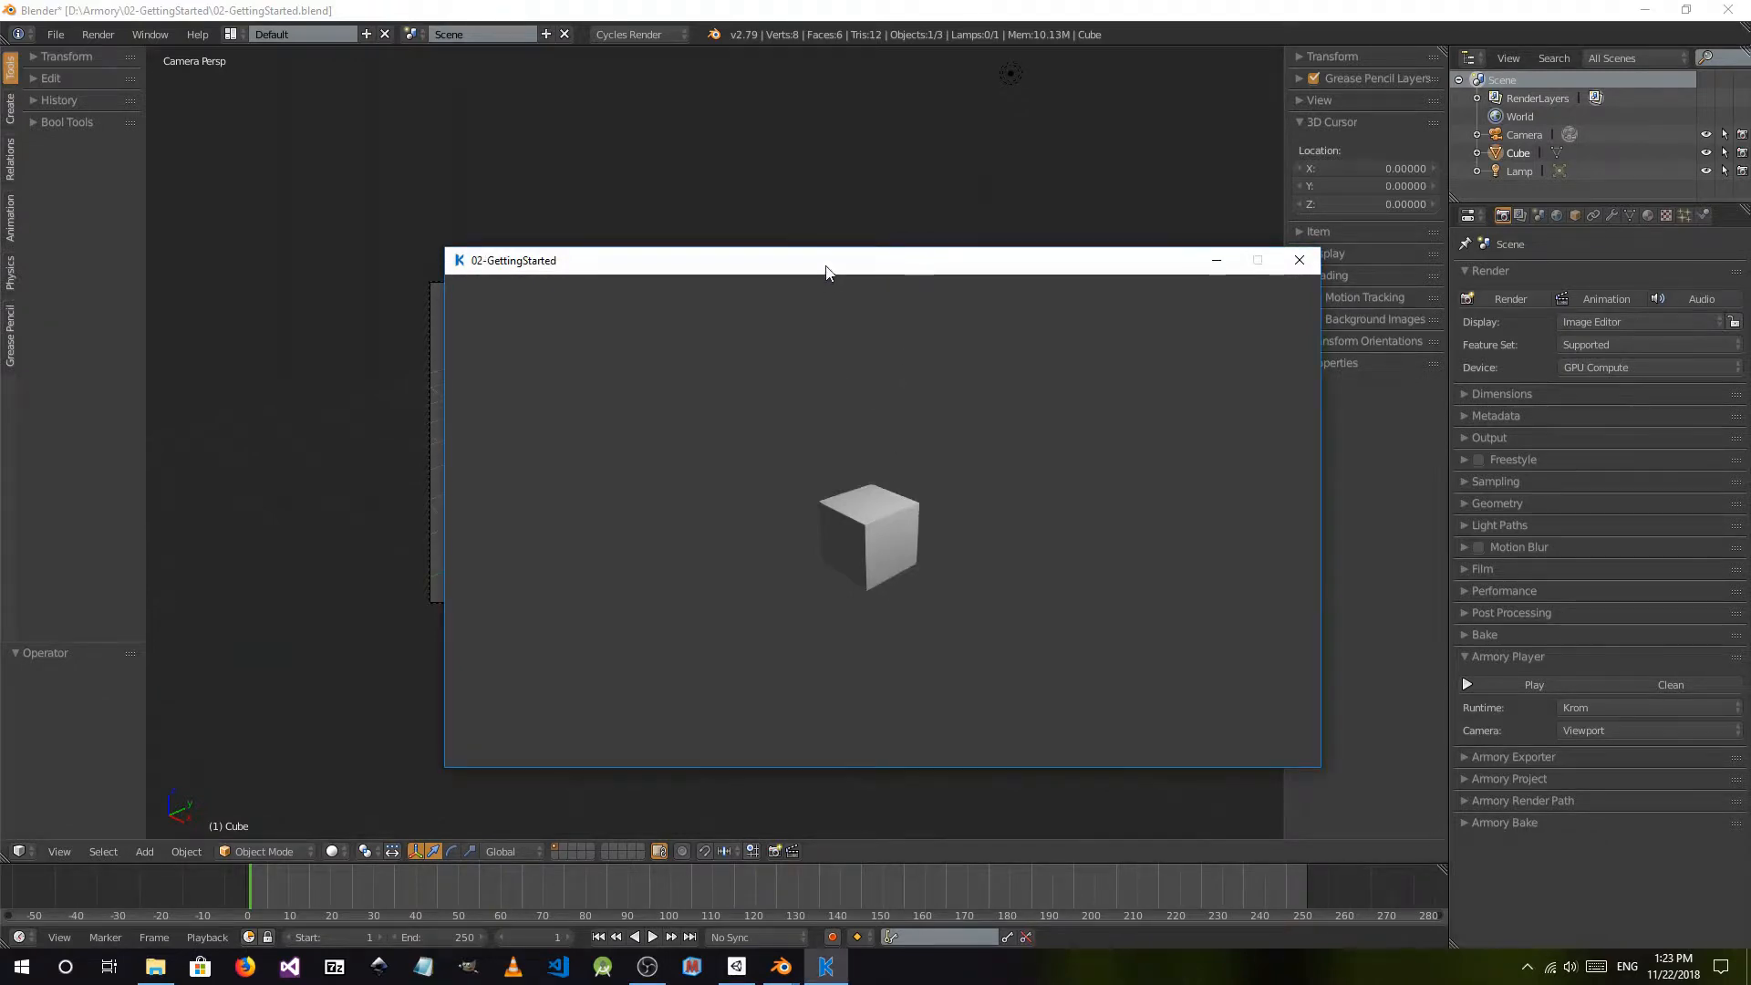
drag(826, 266, 686, 162)
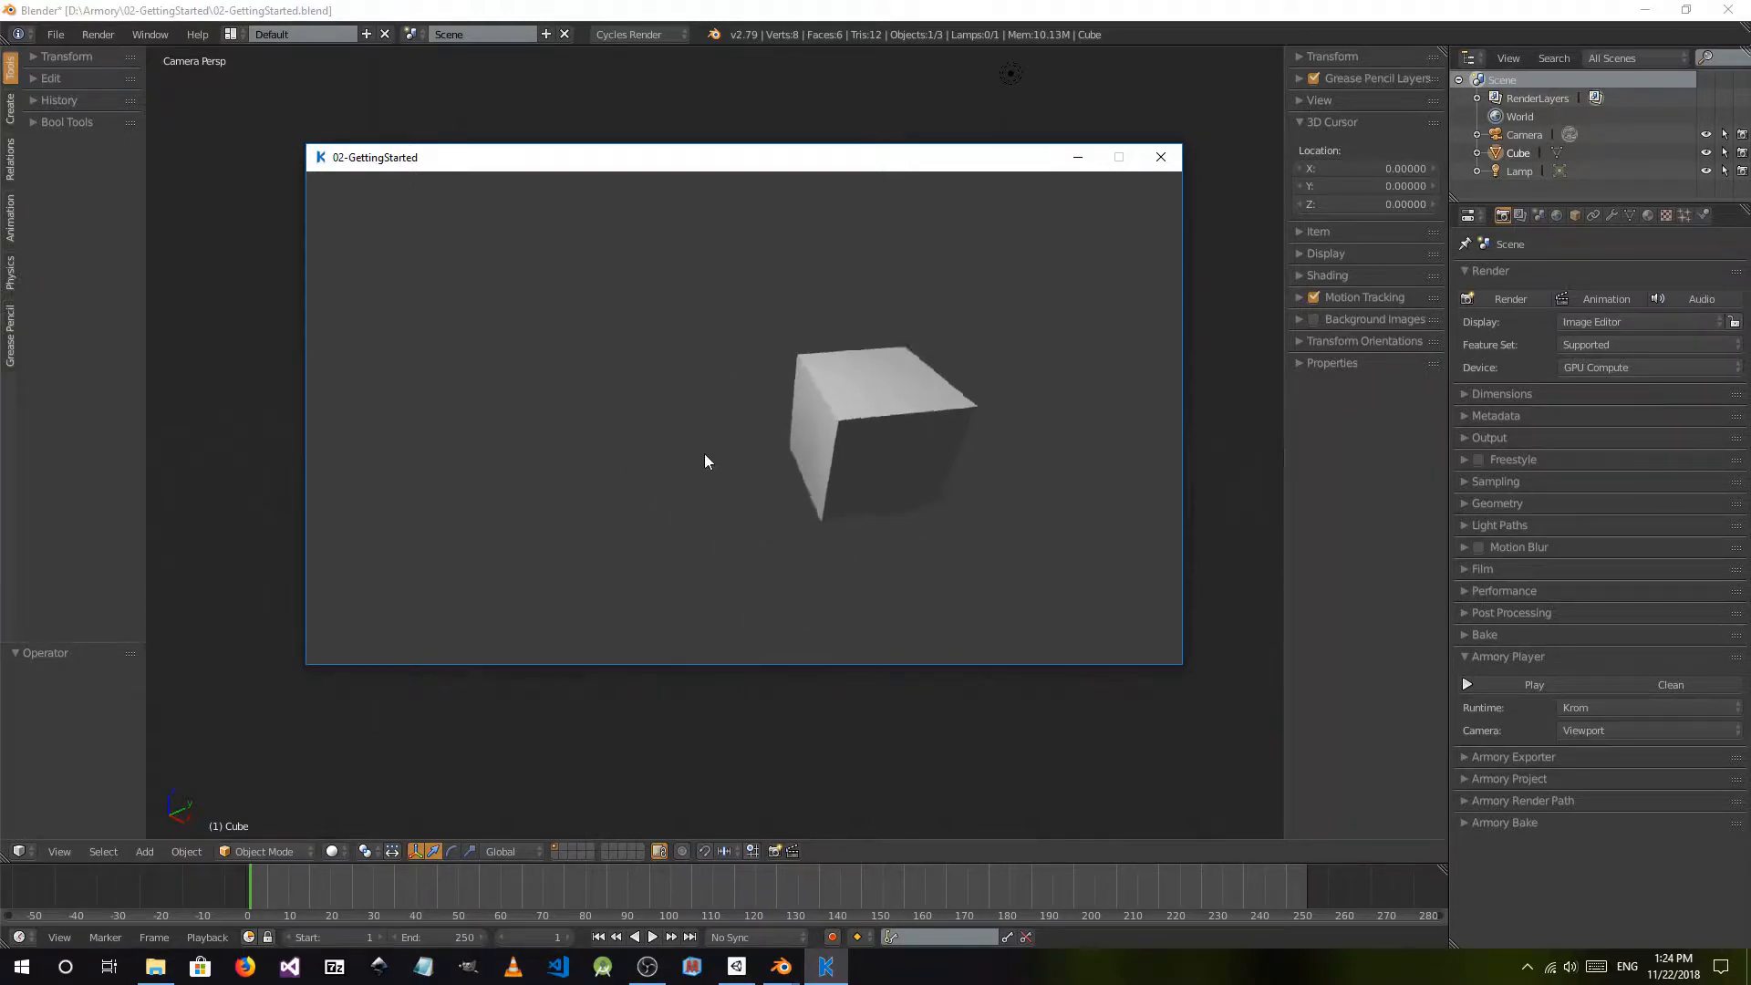
click(1158, 159)
click(1656, 730)
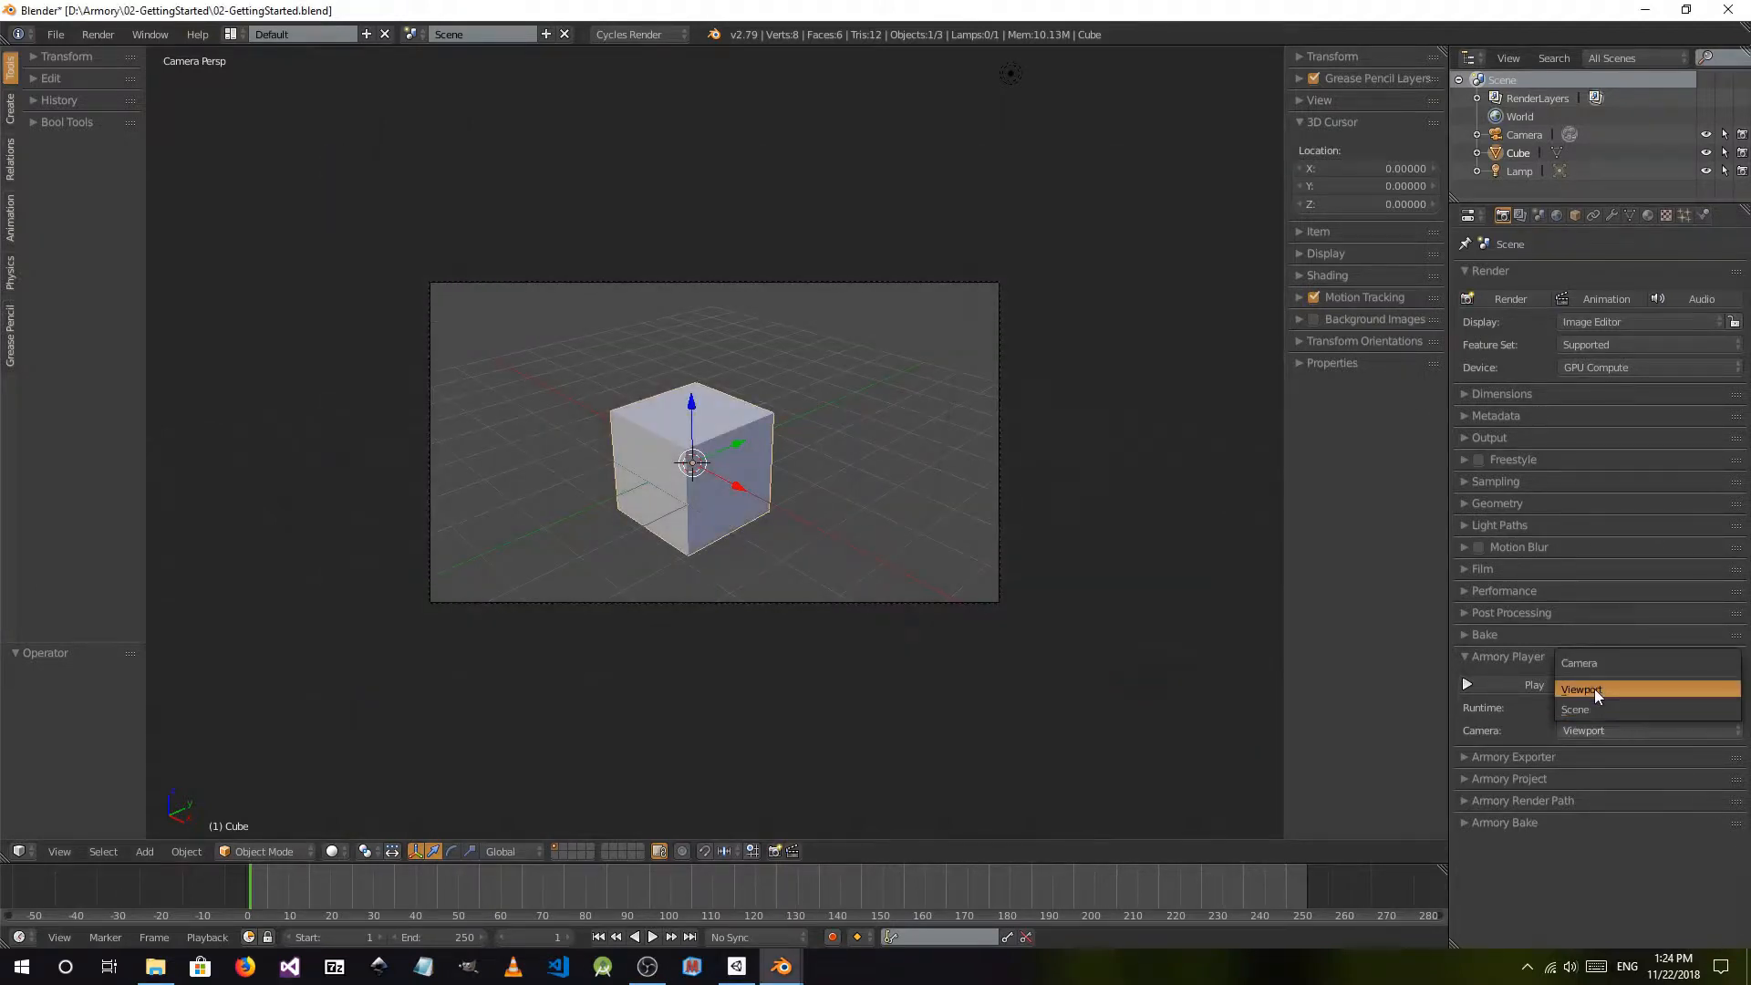
click(1584, 708)
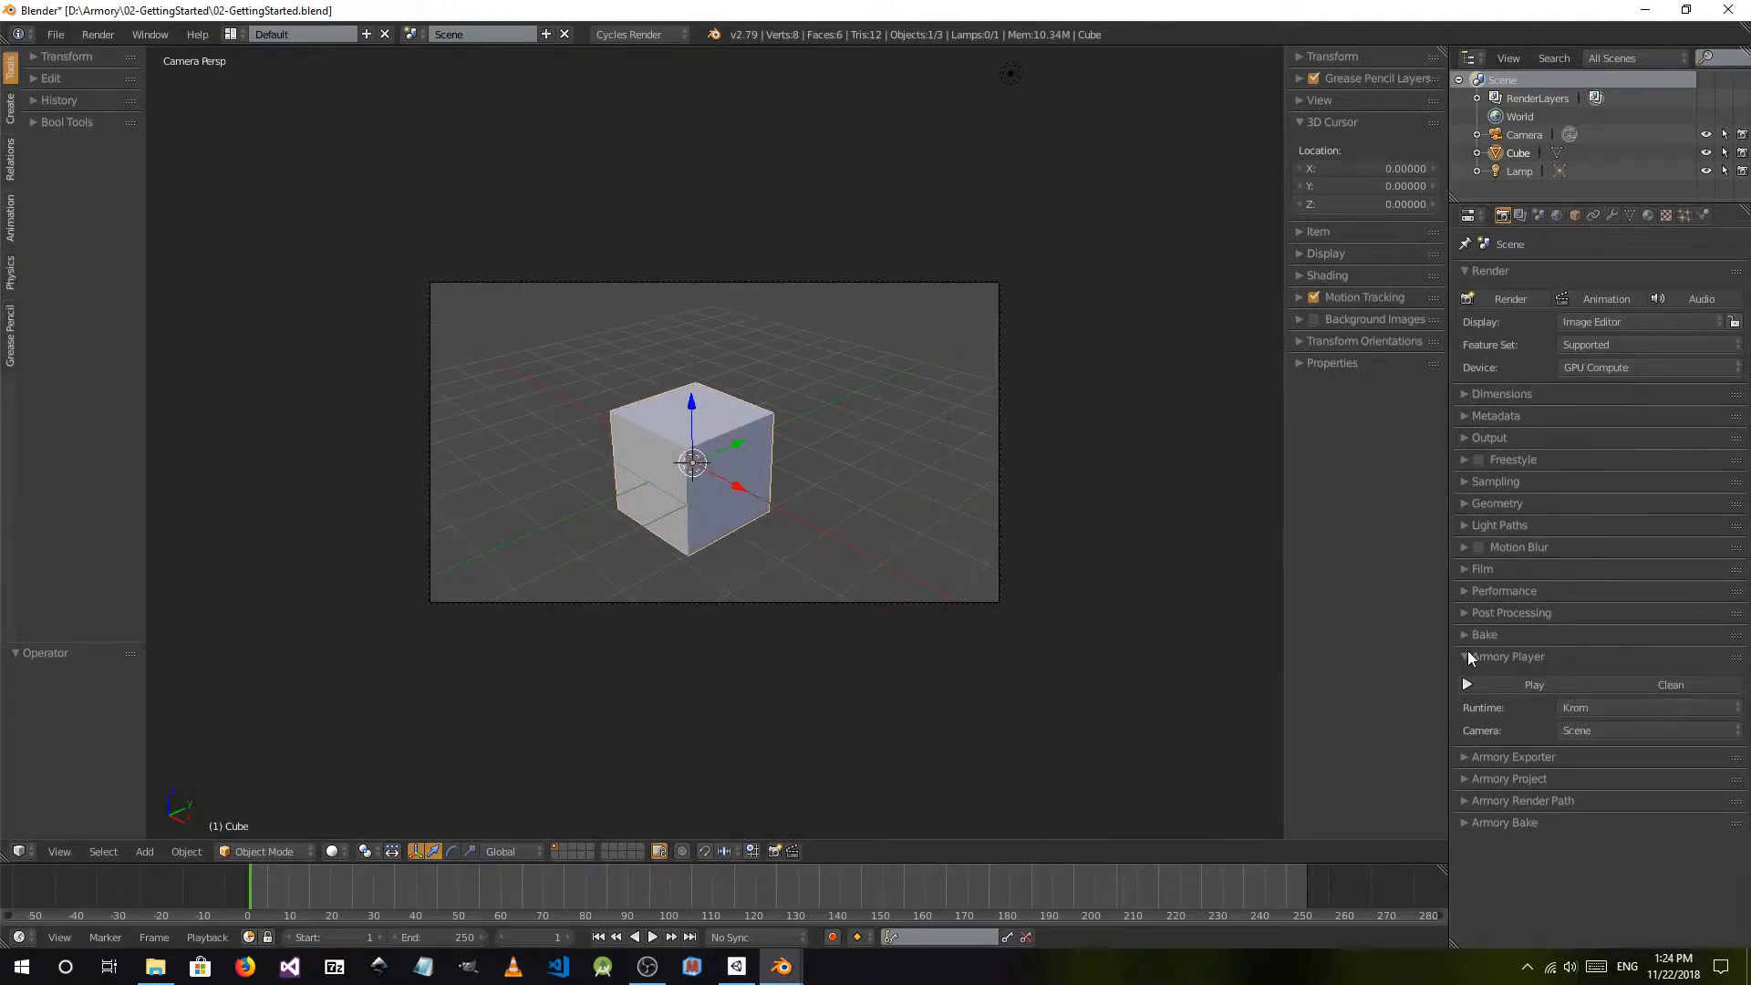
- Collapse the Render settings and examine the Armory Exporter settings, including the Package name field
click(1464, 270)
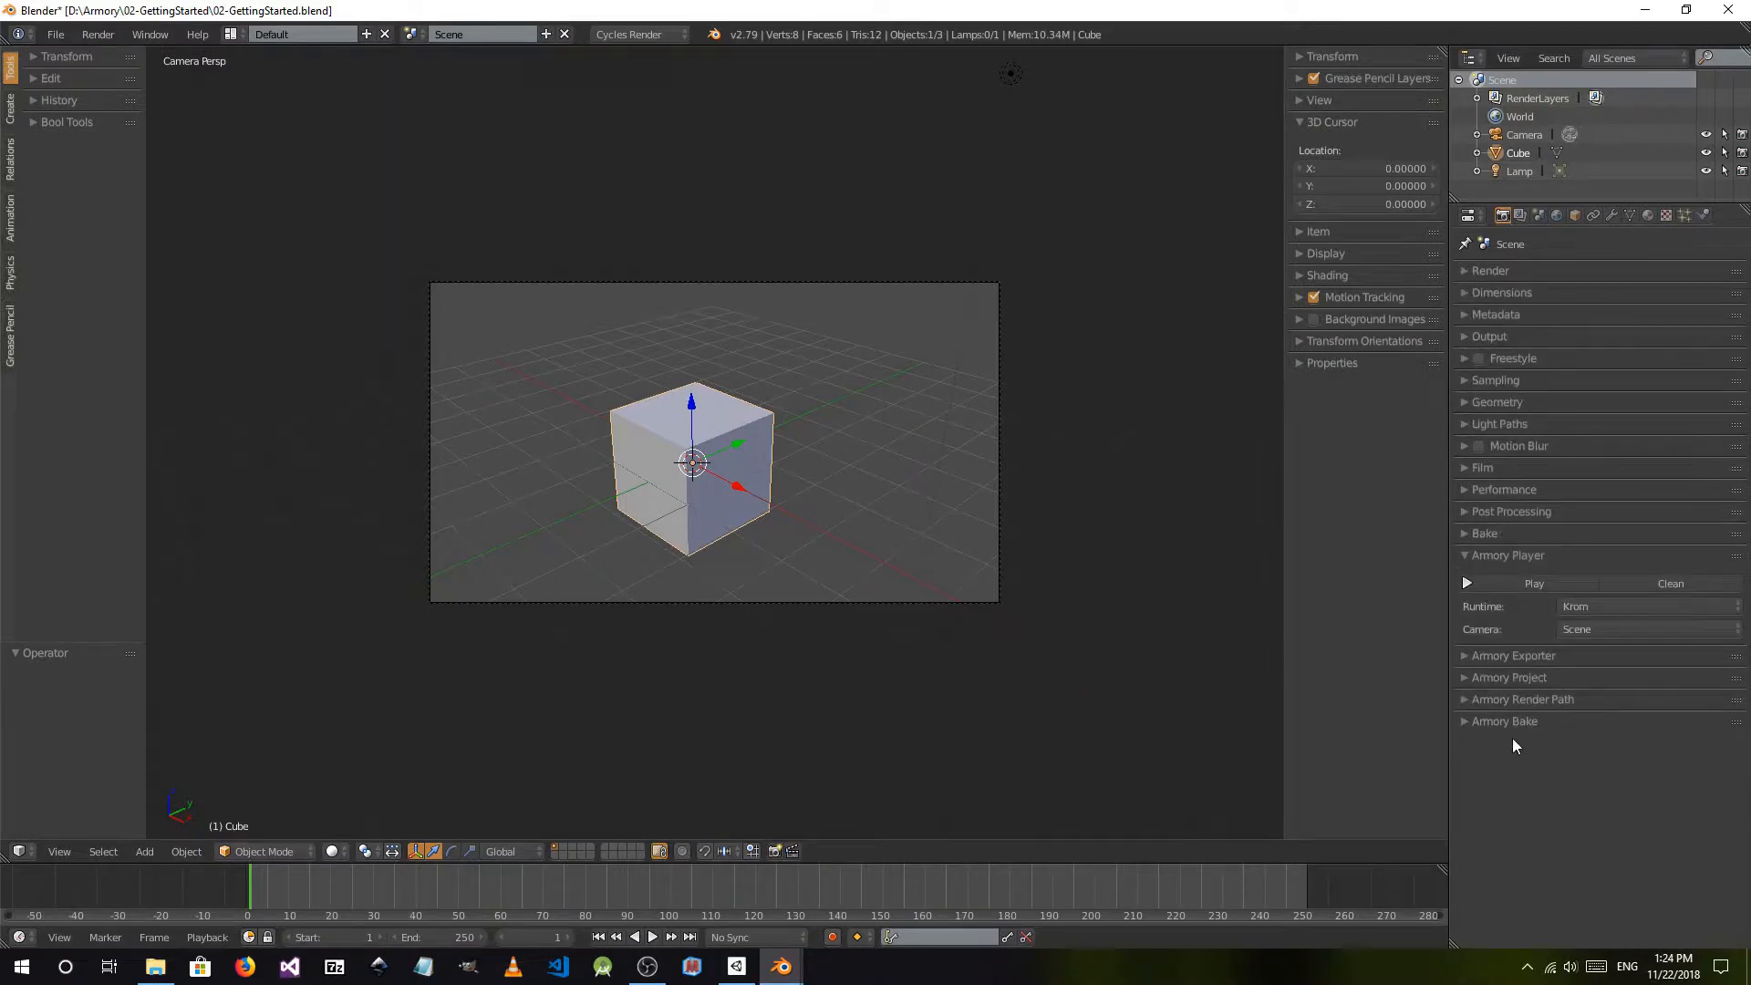
click(1460, 654)
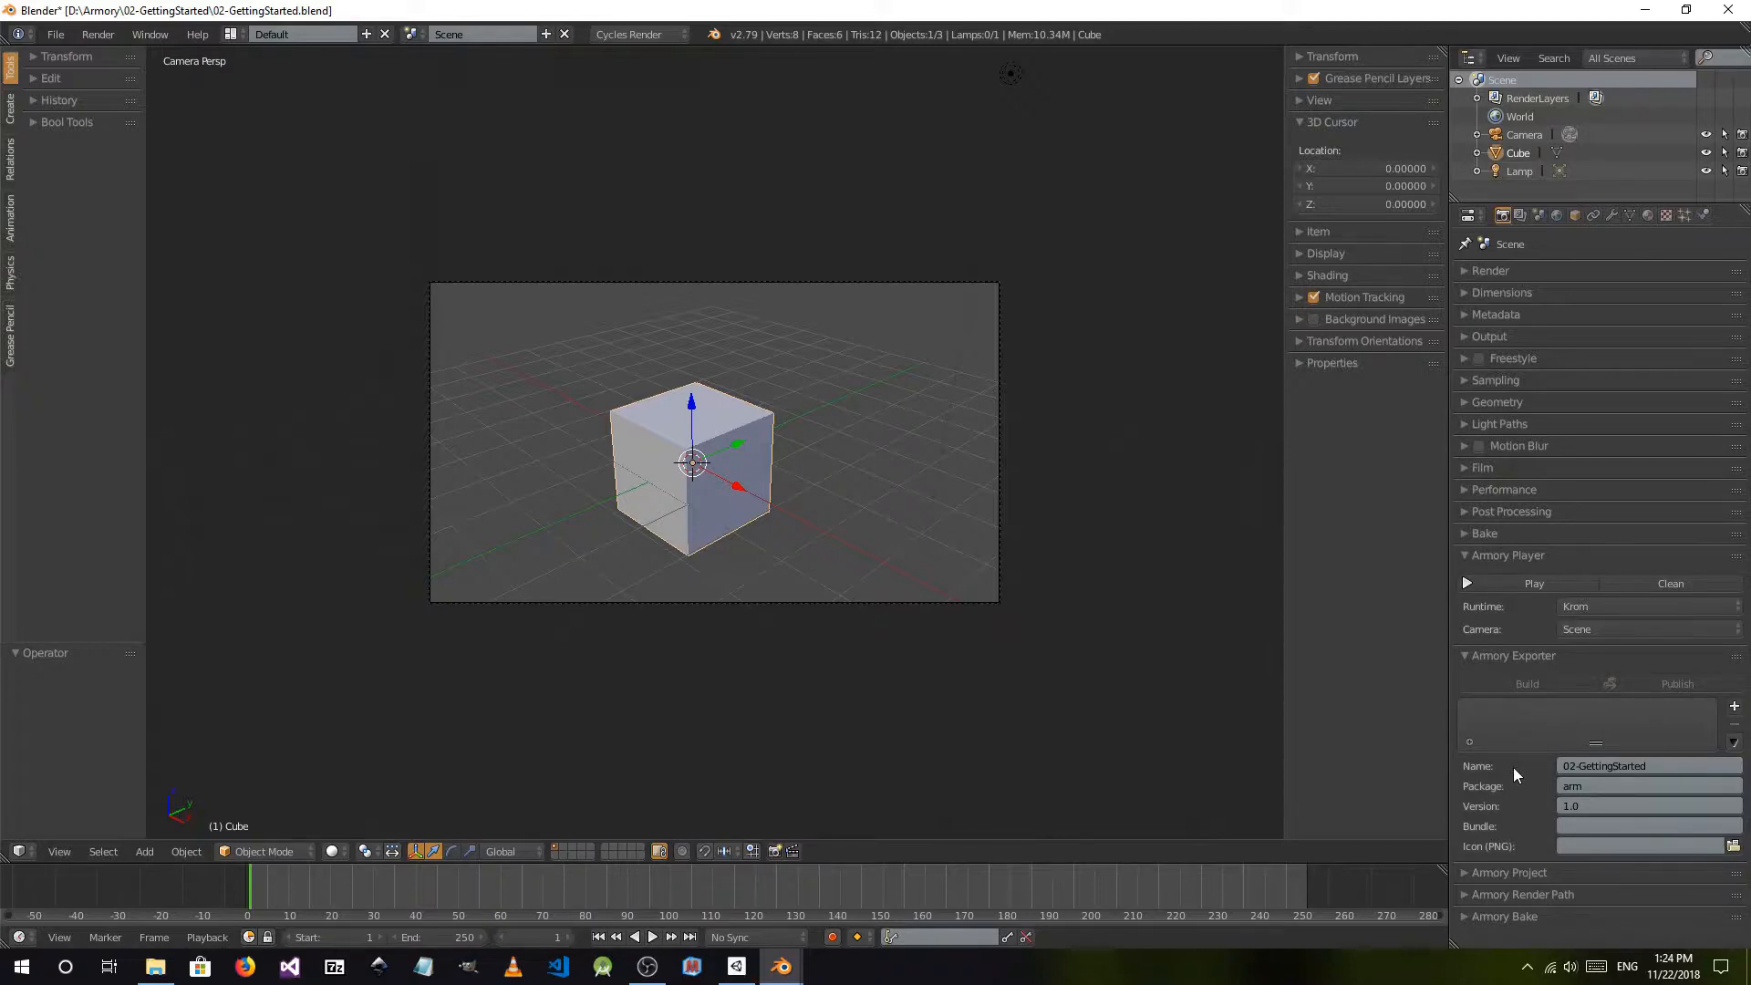
click(1578, 789)
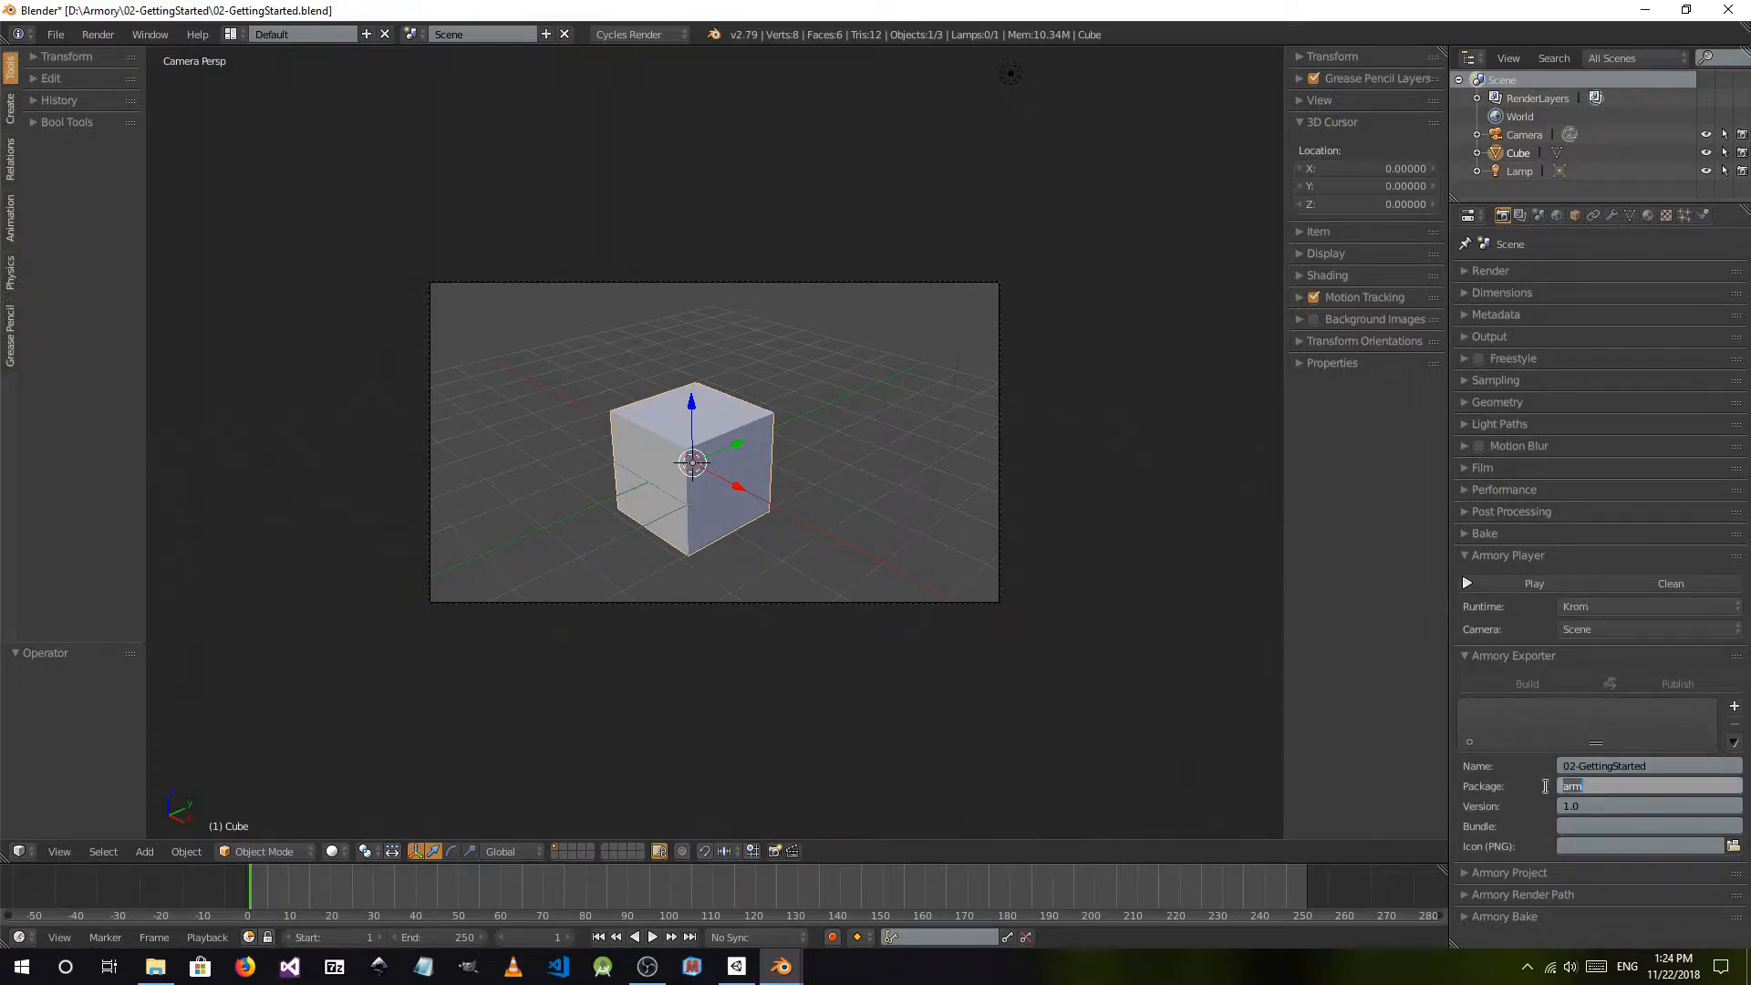
click(1545, 787)
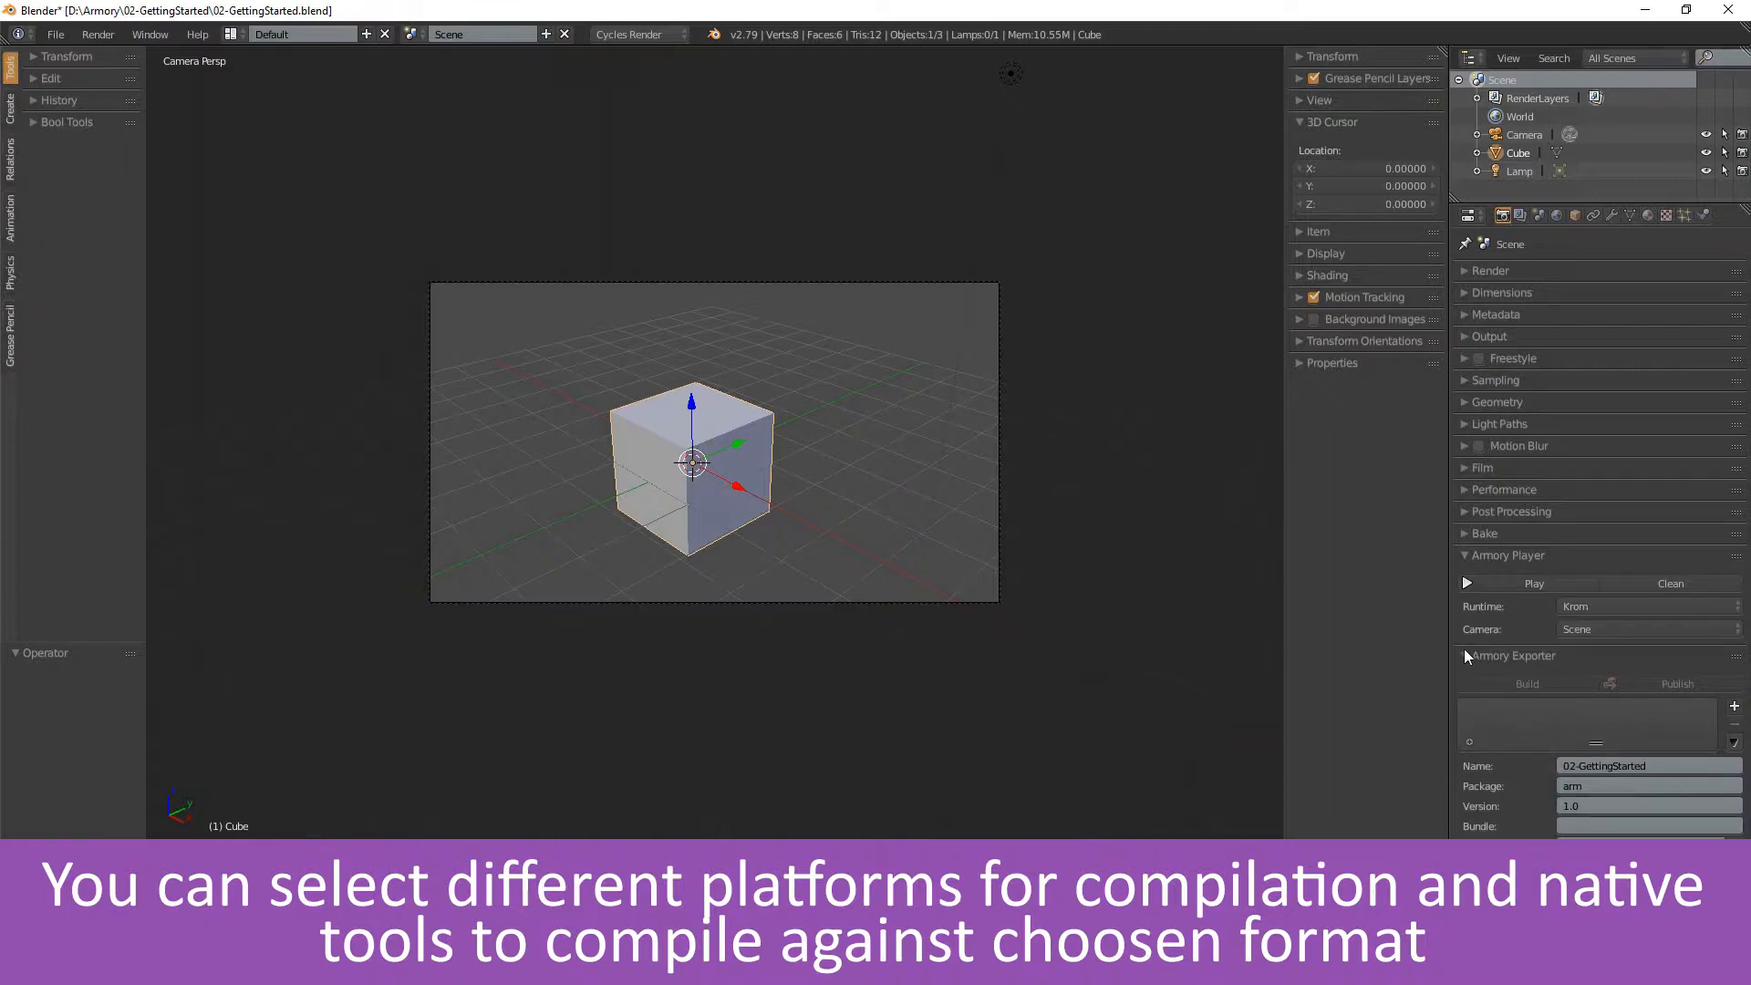
- Collapse the exporter settings, look over the Armory Project settings, and open and close the project folder
click(1463, 654)
click(1460, 677)
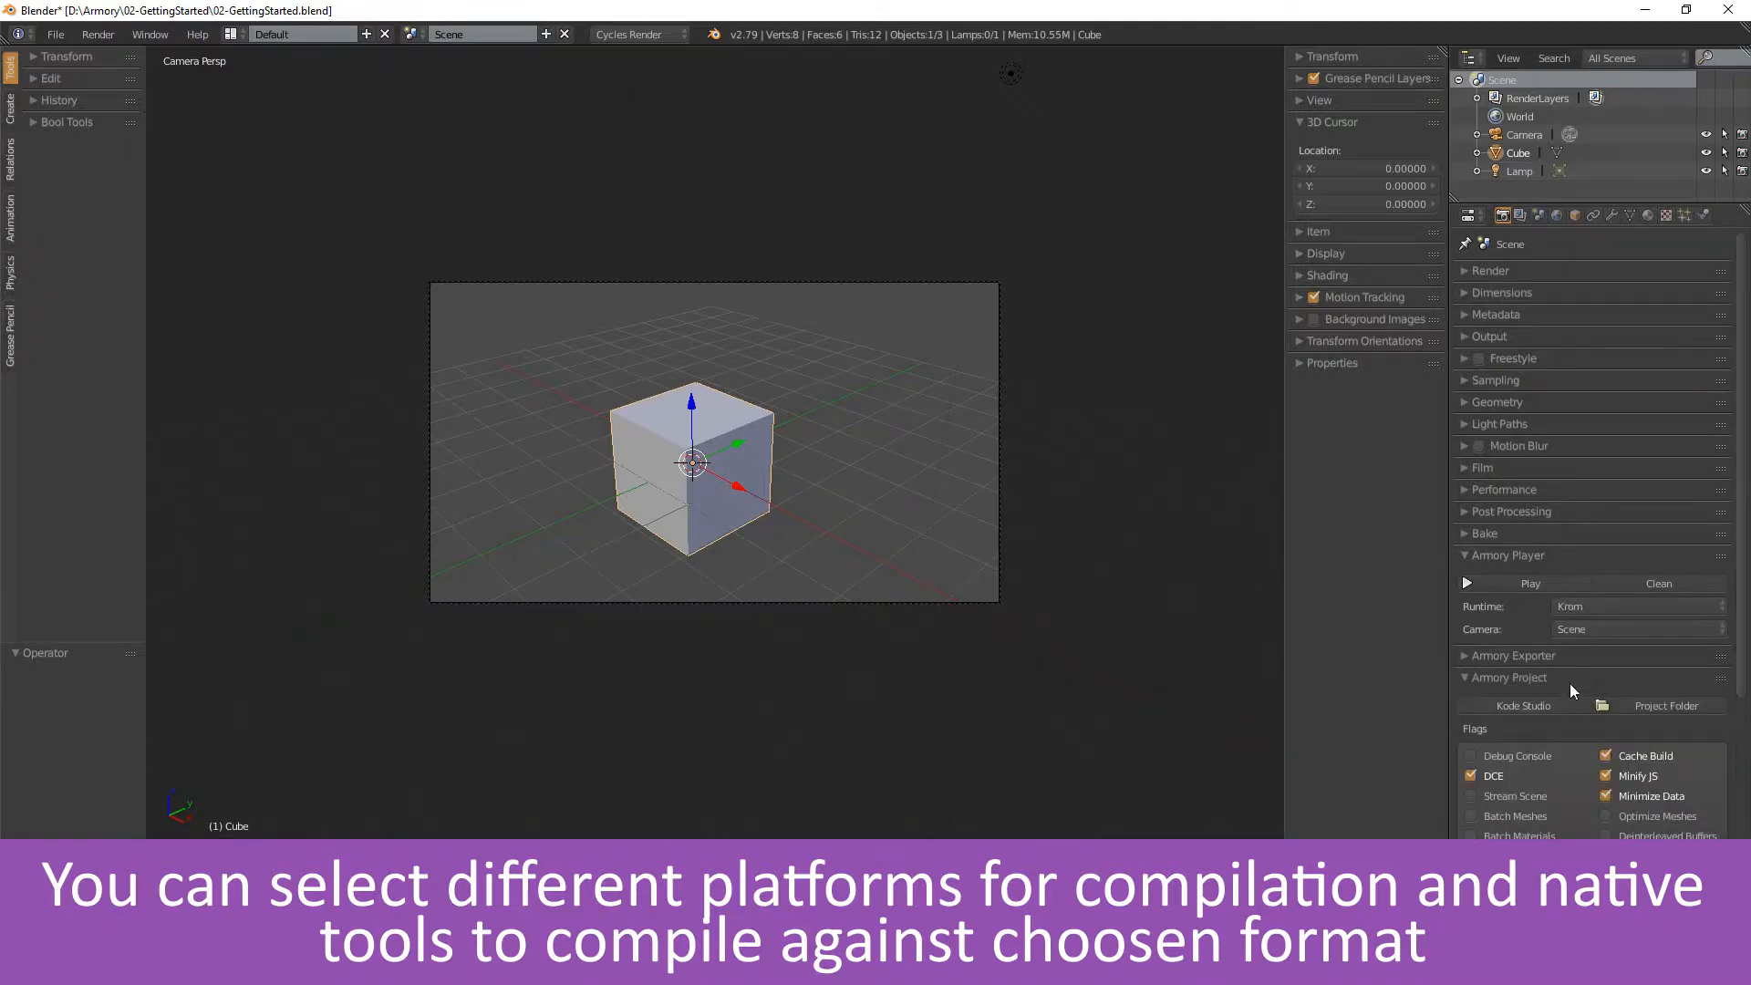
scroll(1569, 682, down, 10)
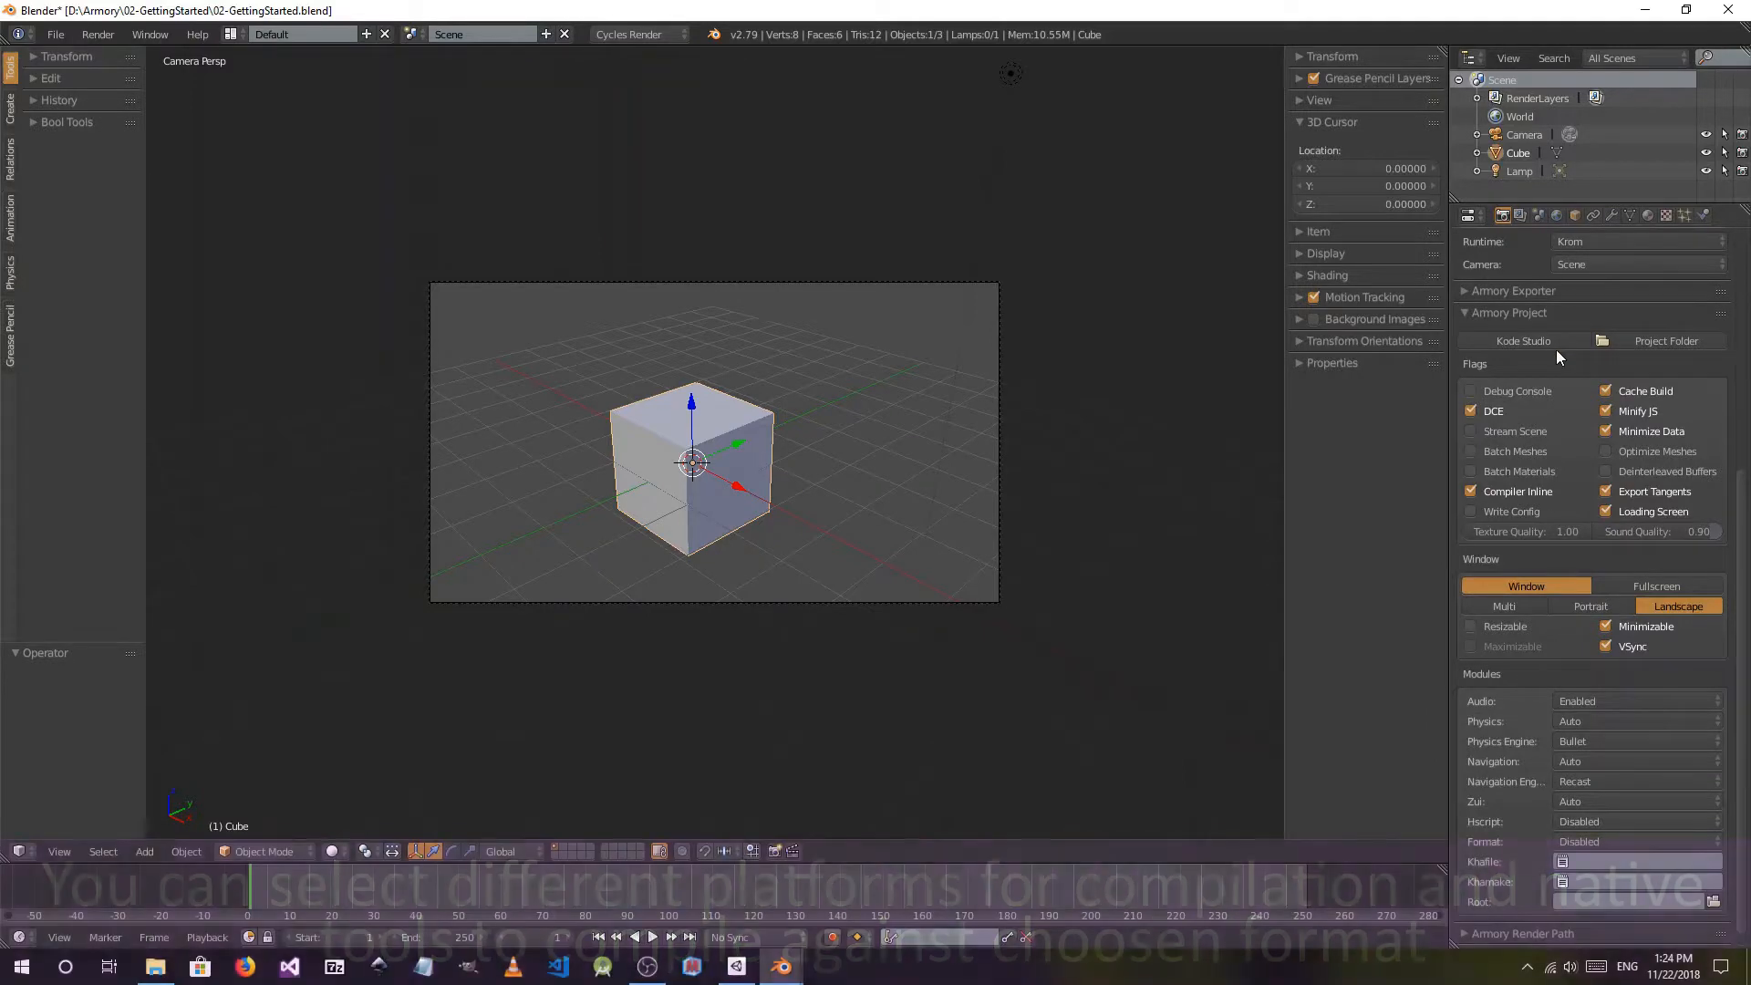
click(1680, 341)
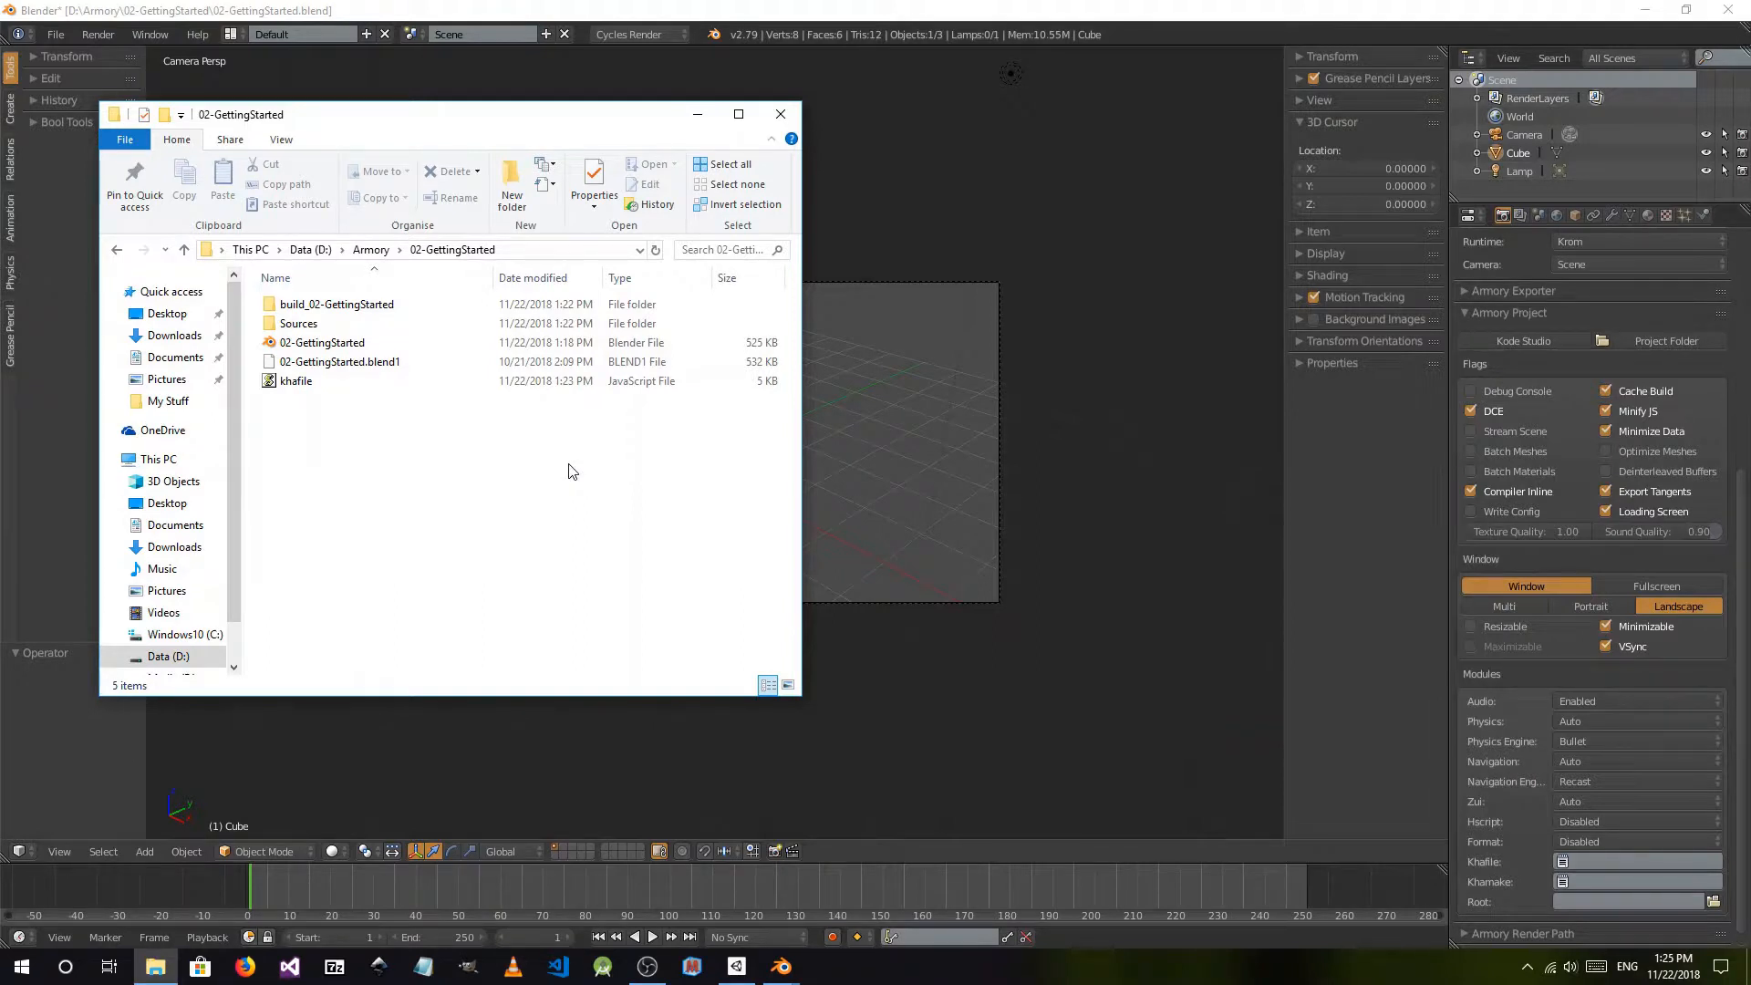
click(780, 114)
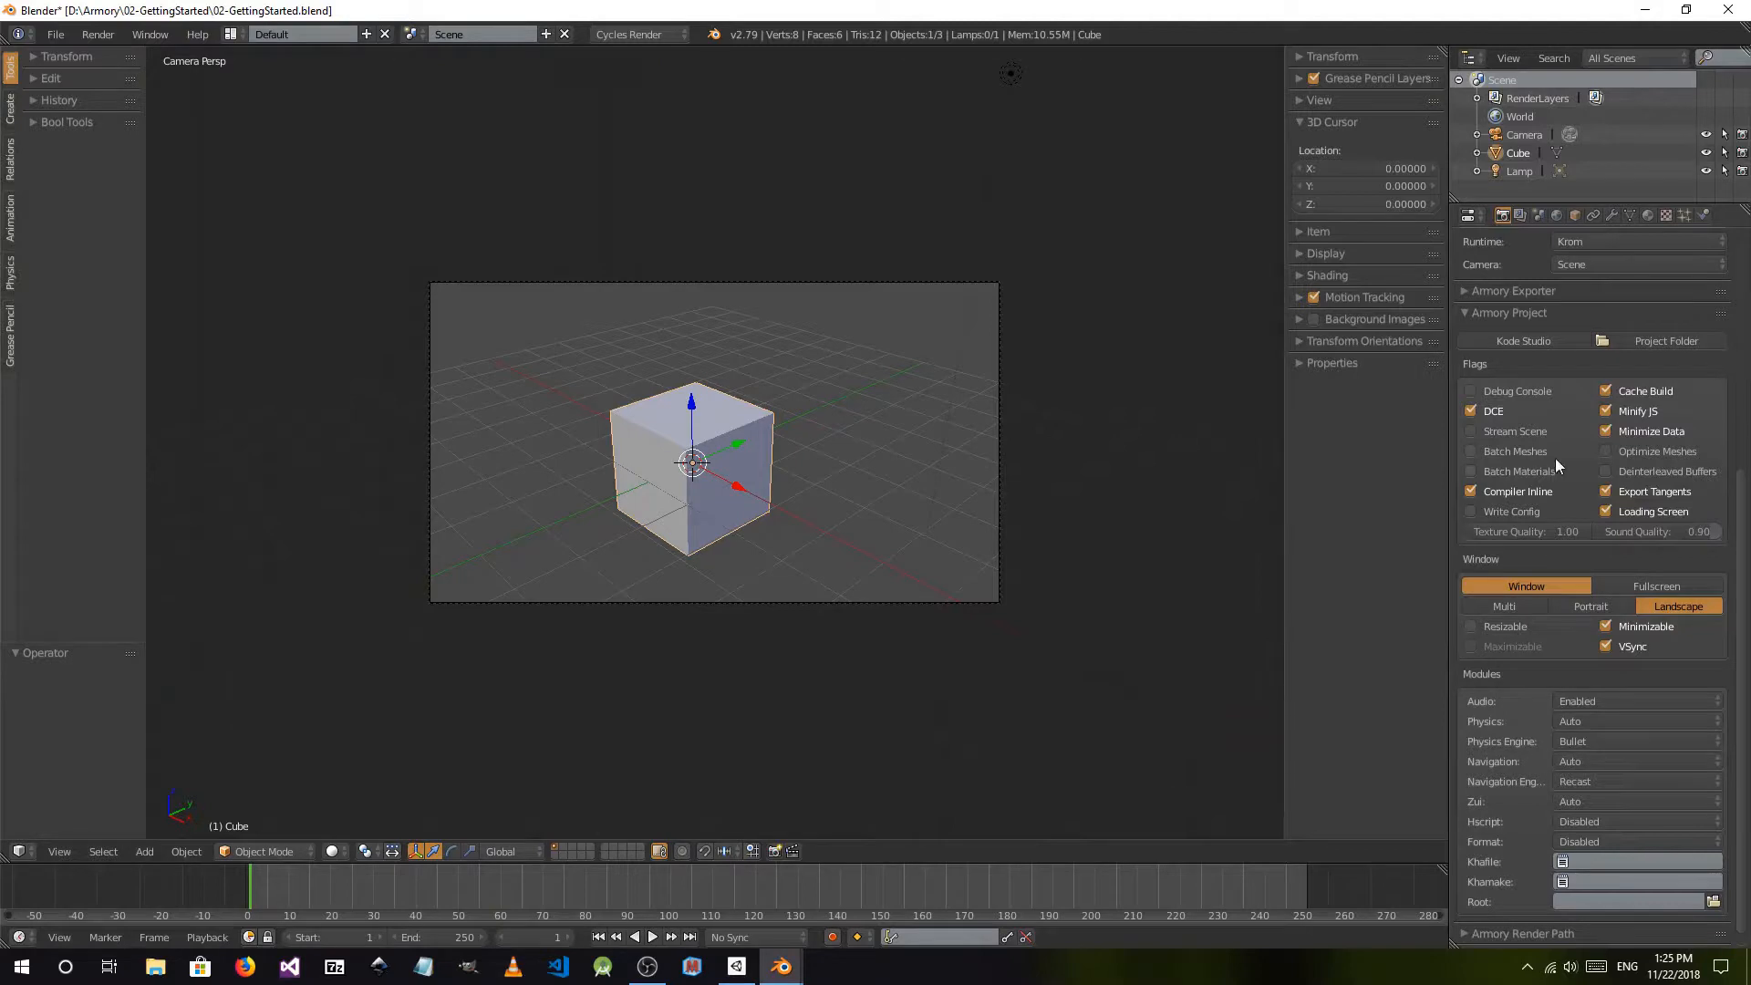
- Widen the properties editor slightly, play the scene from the Scene camera, and close the player window
click(1523, 341)
drag(1448, 469, 1421, 469)
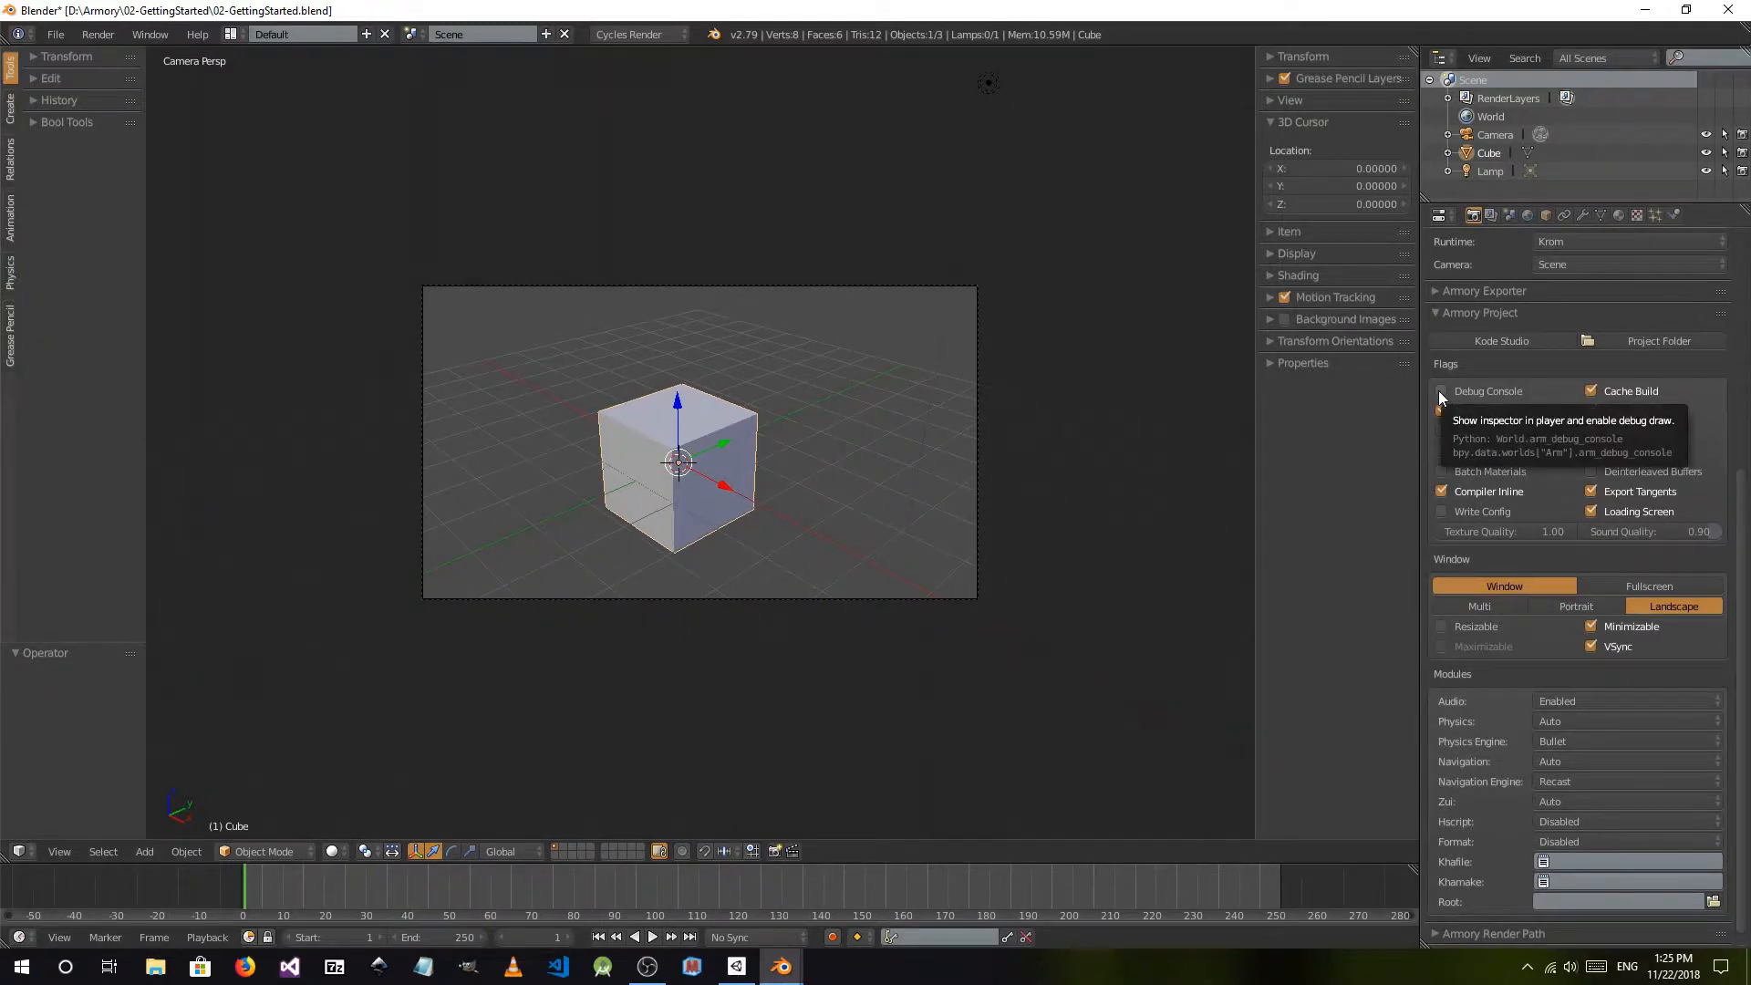
scroll(1497, 320, up, 3)
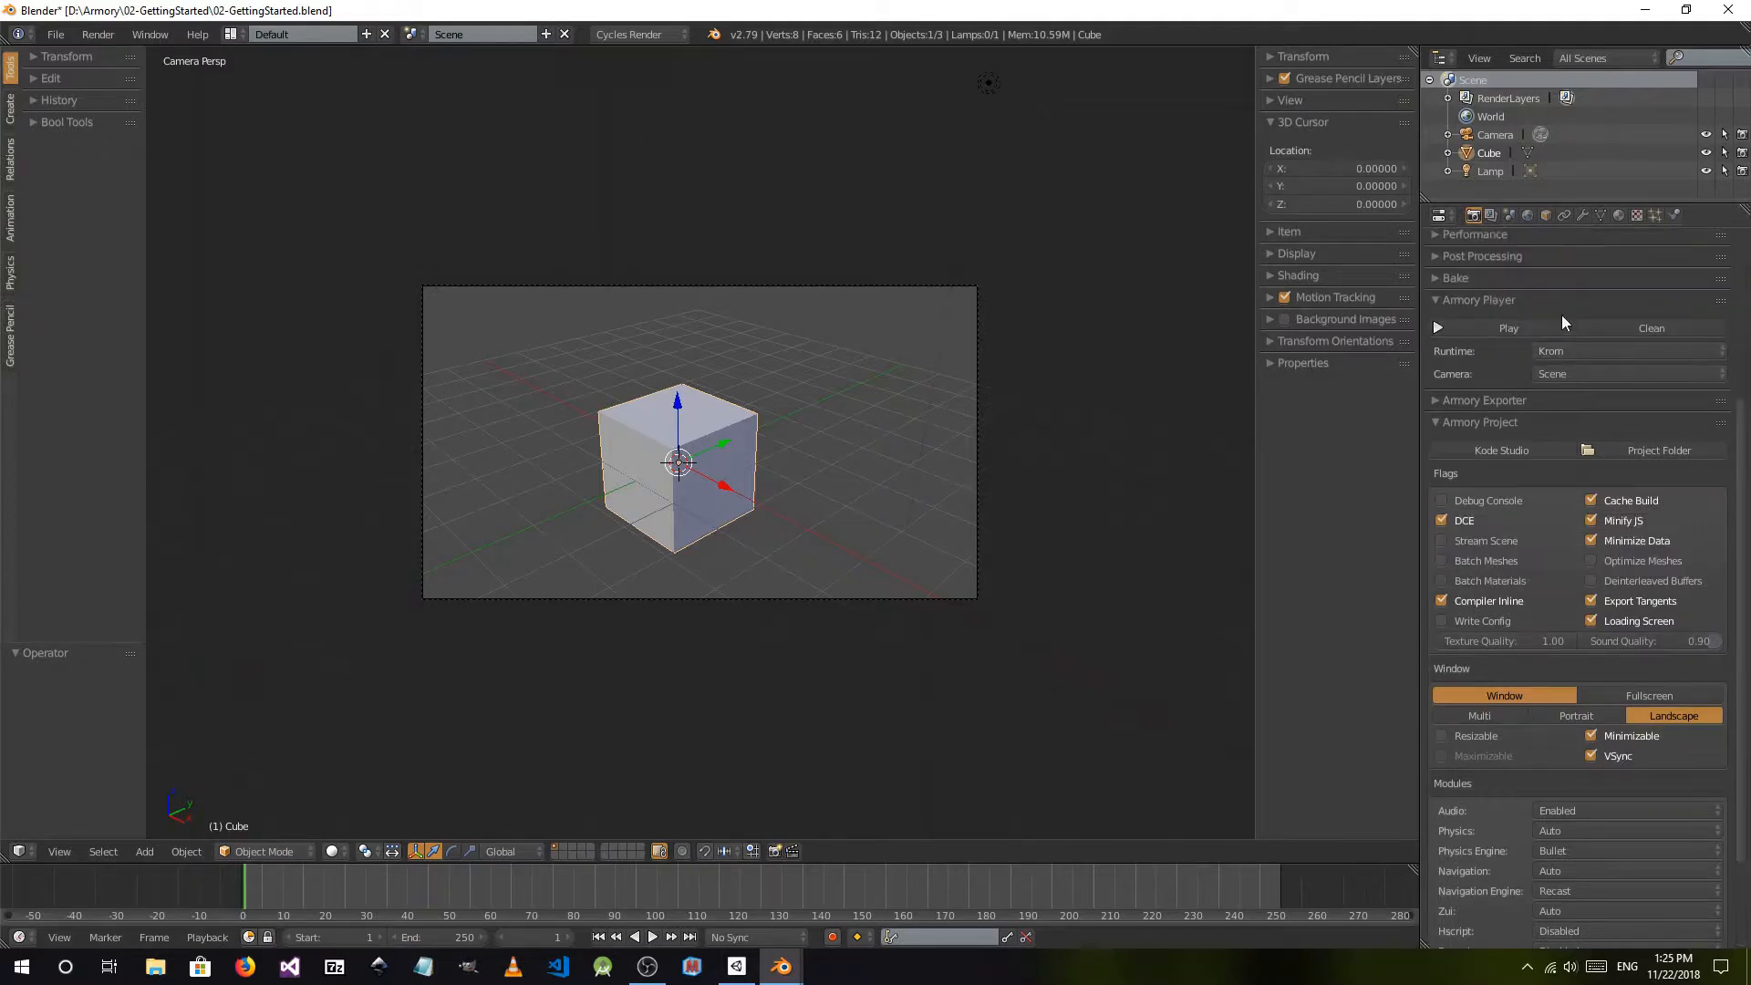
click(1476, 327)
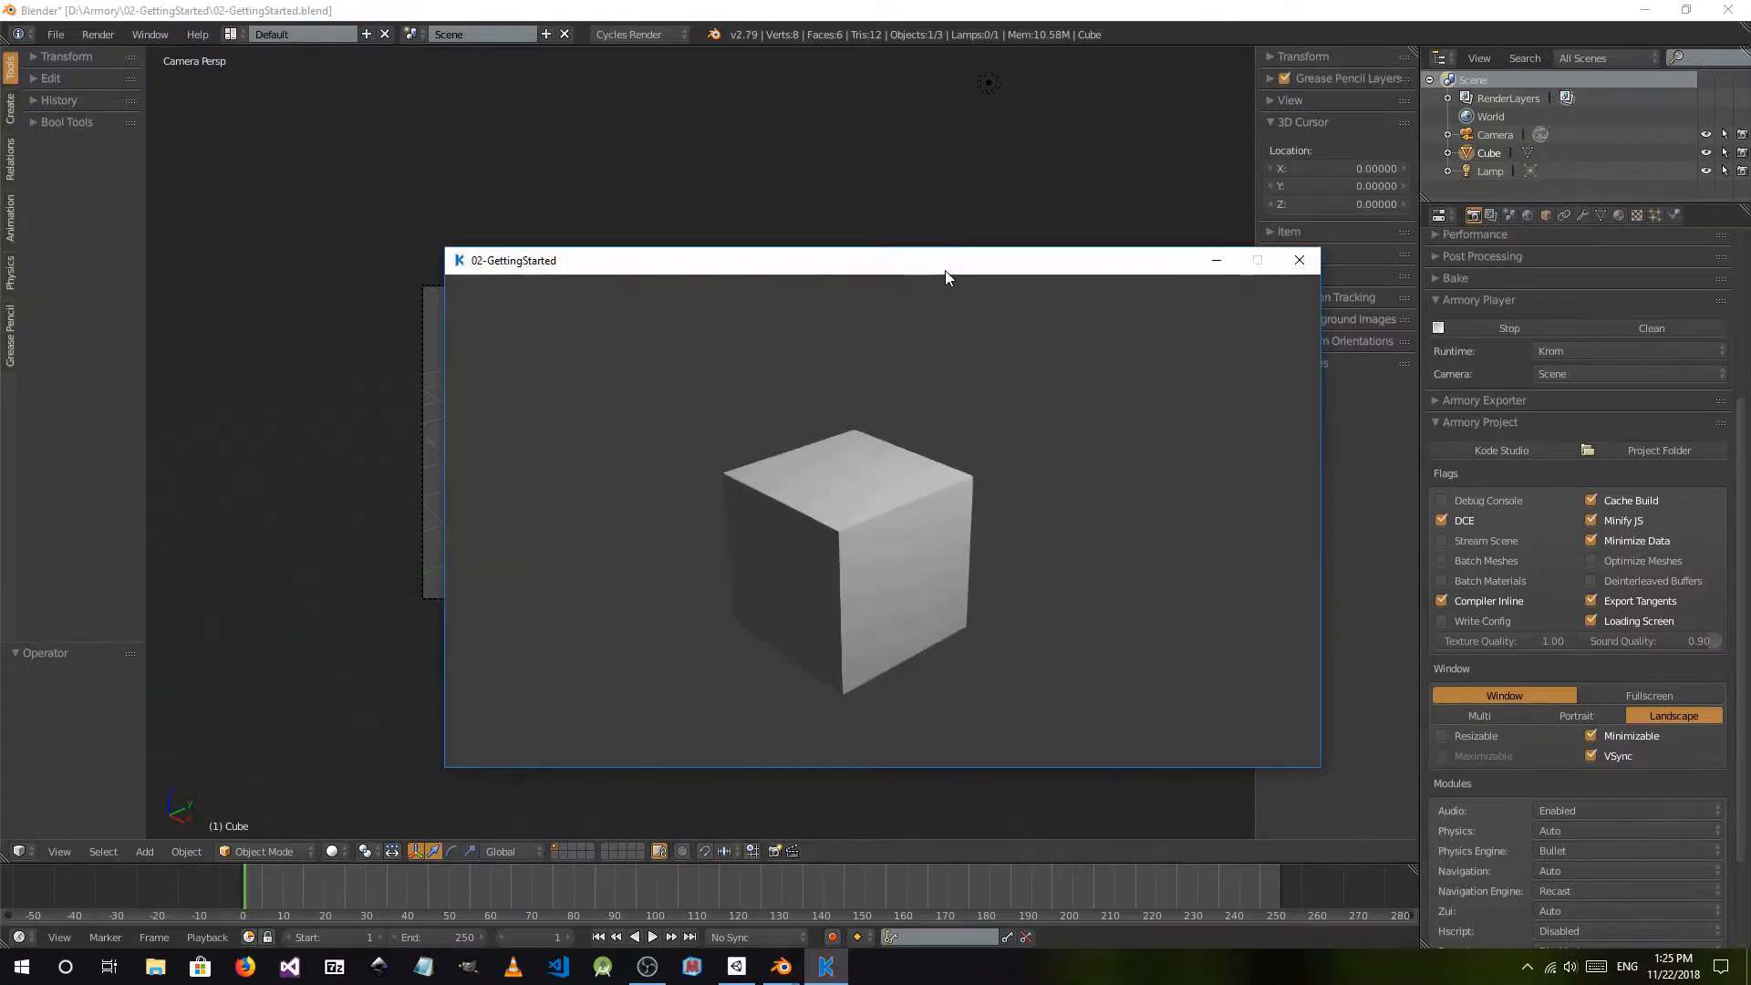
drag(946, 272, 782, 158)
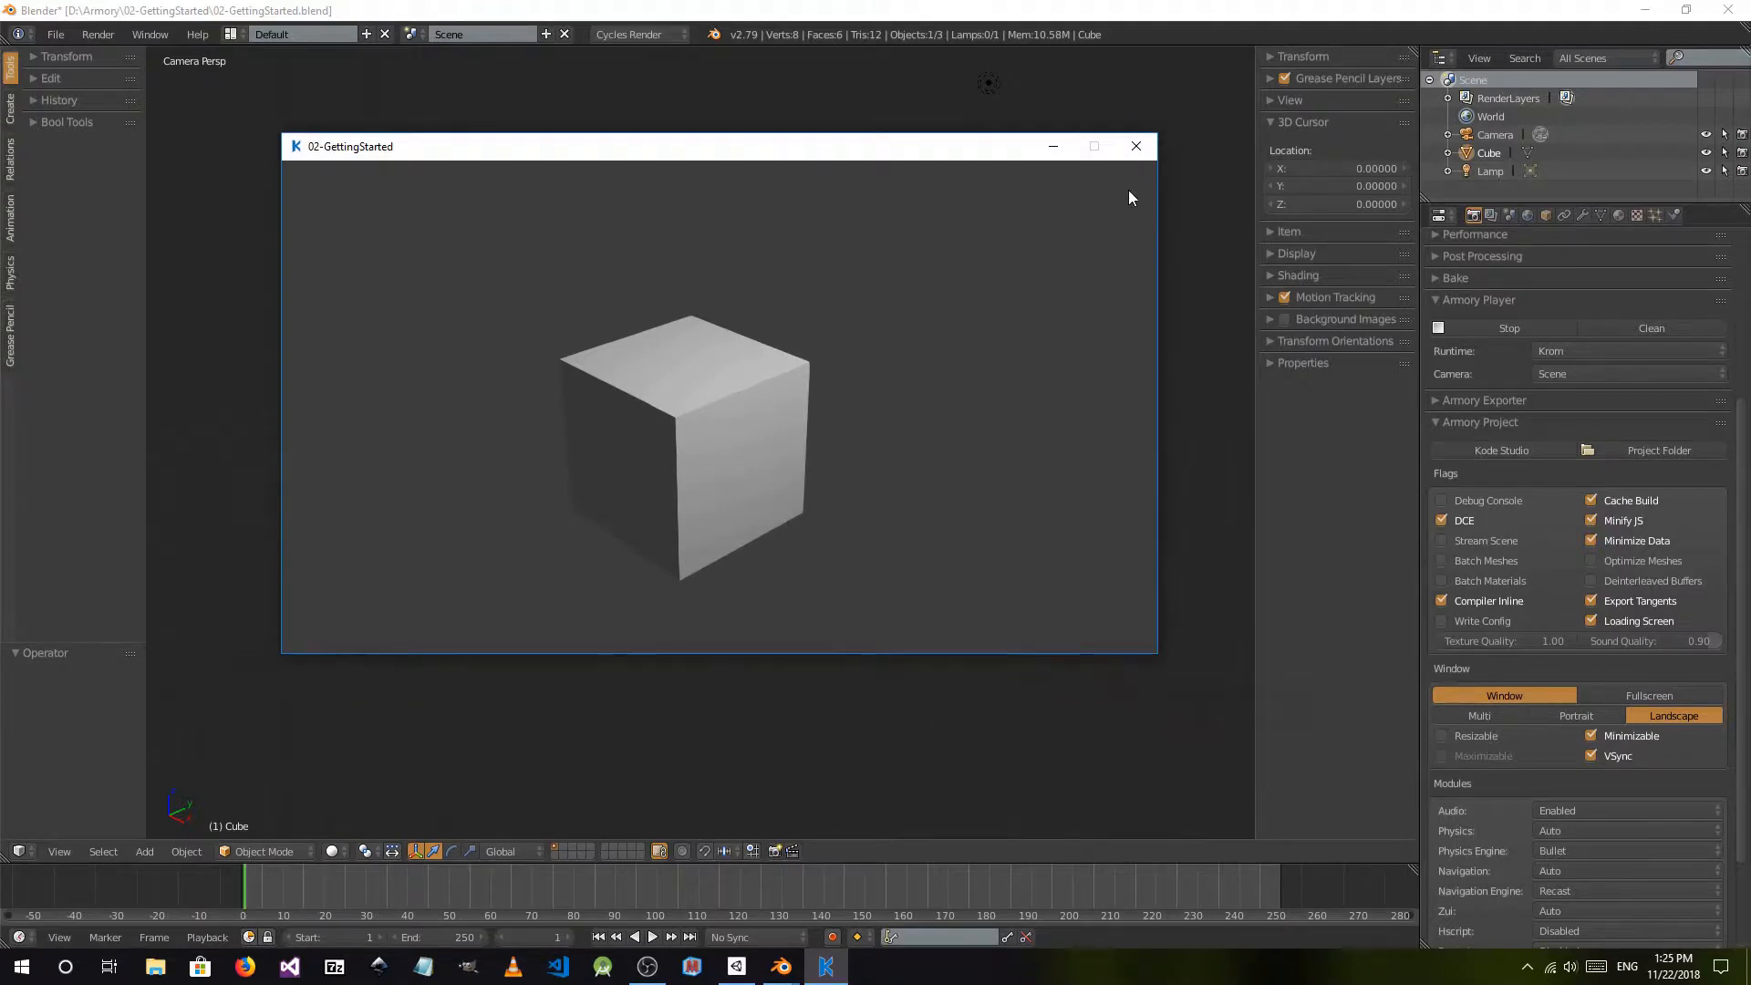
click(1135, 146)
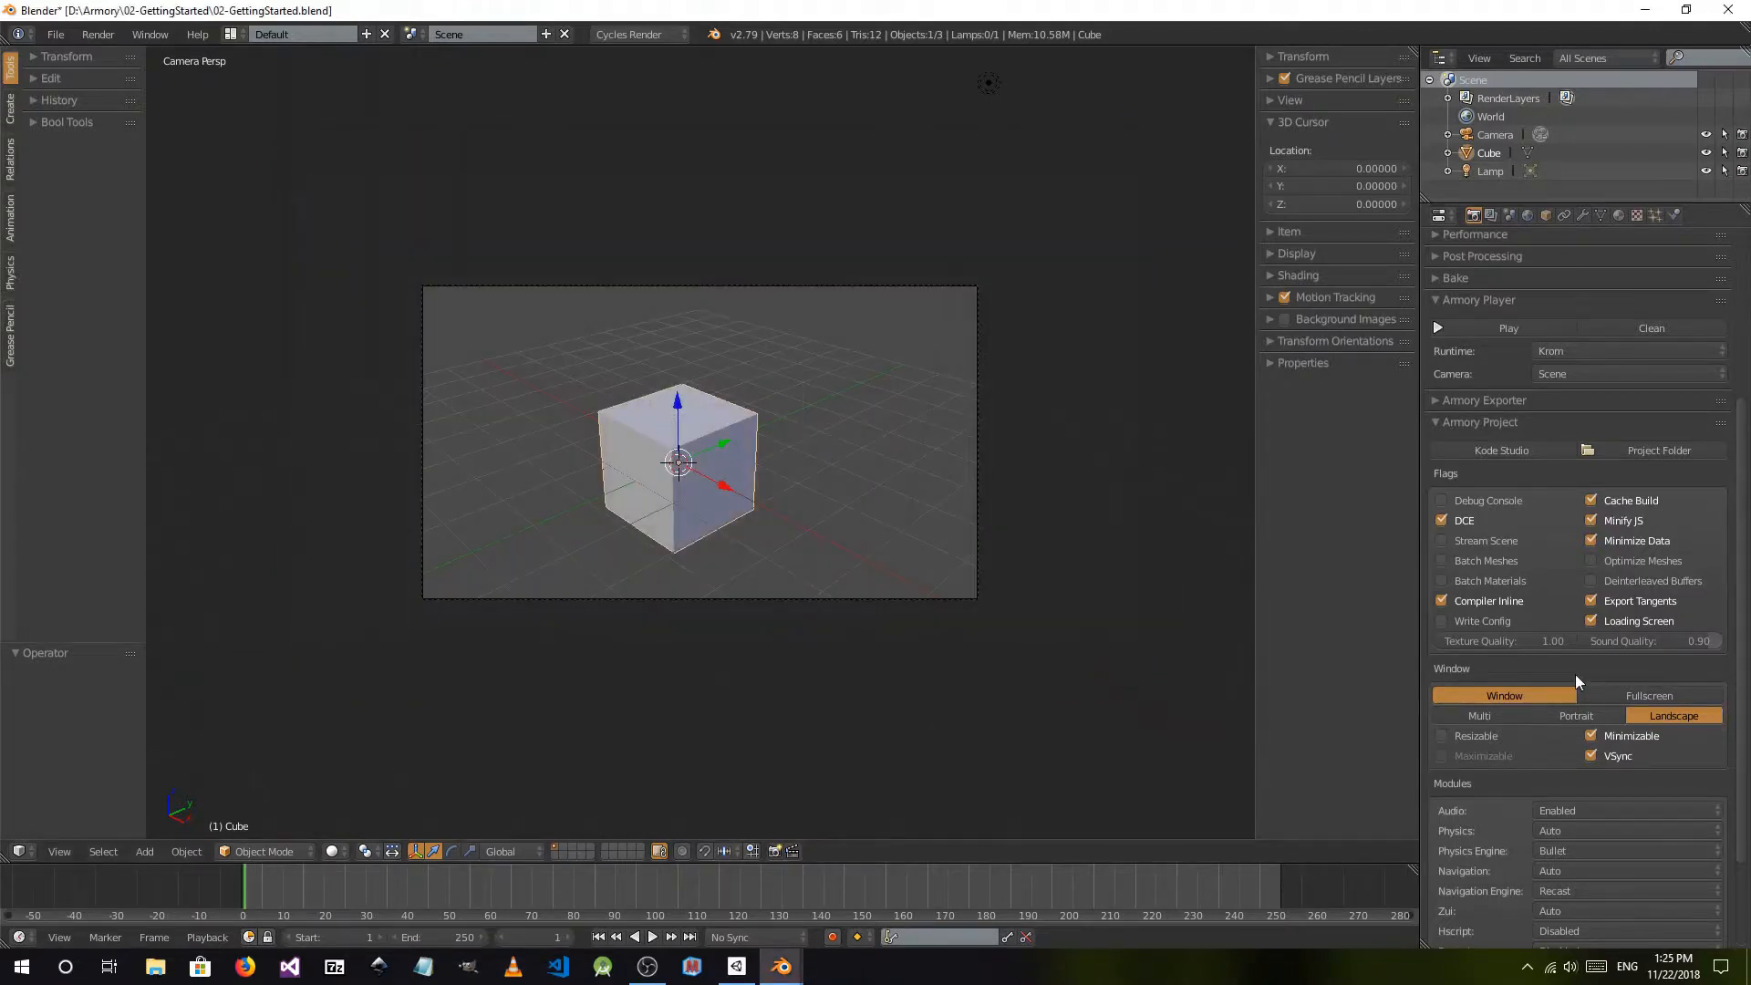
- Enable the Debug Console flag, play the scene, and bring up the Armory system console during compilation
click(1441, 500)
click(1503, 332)
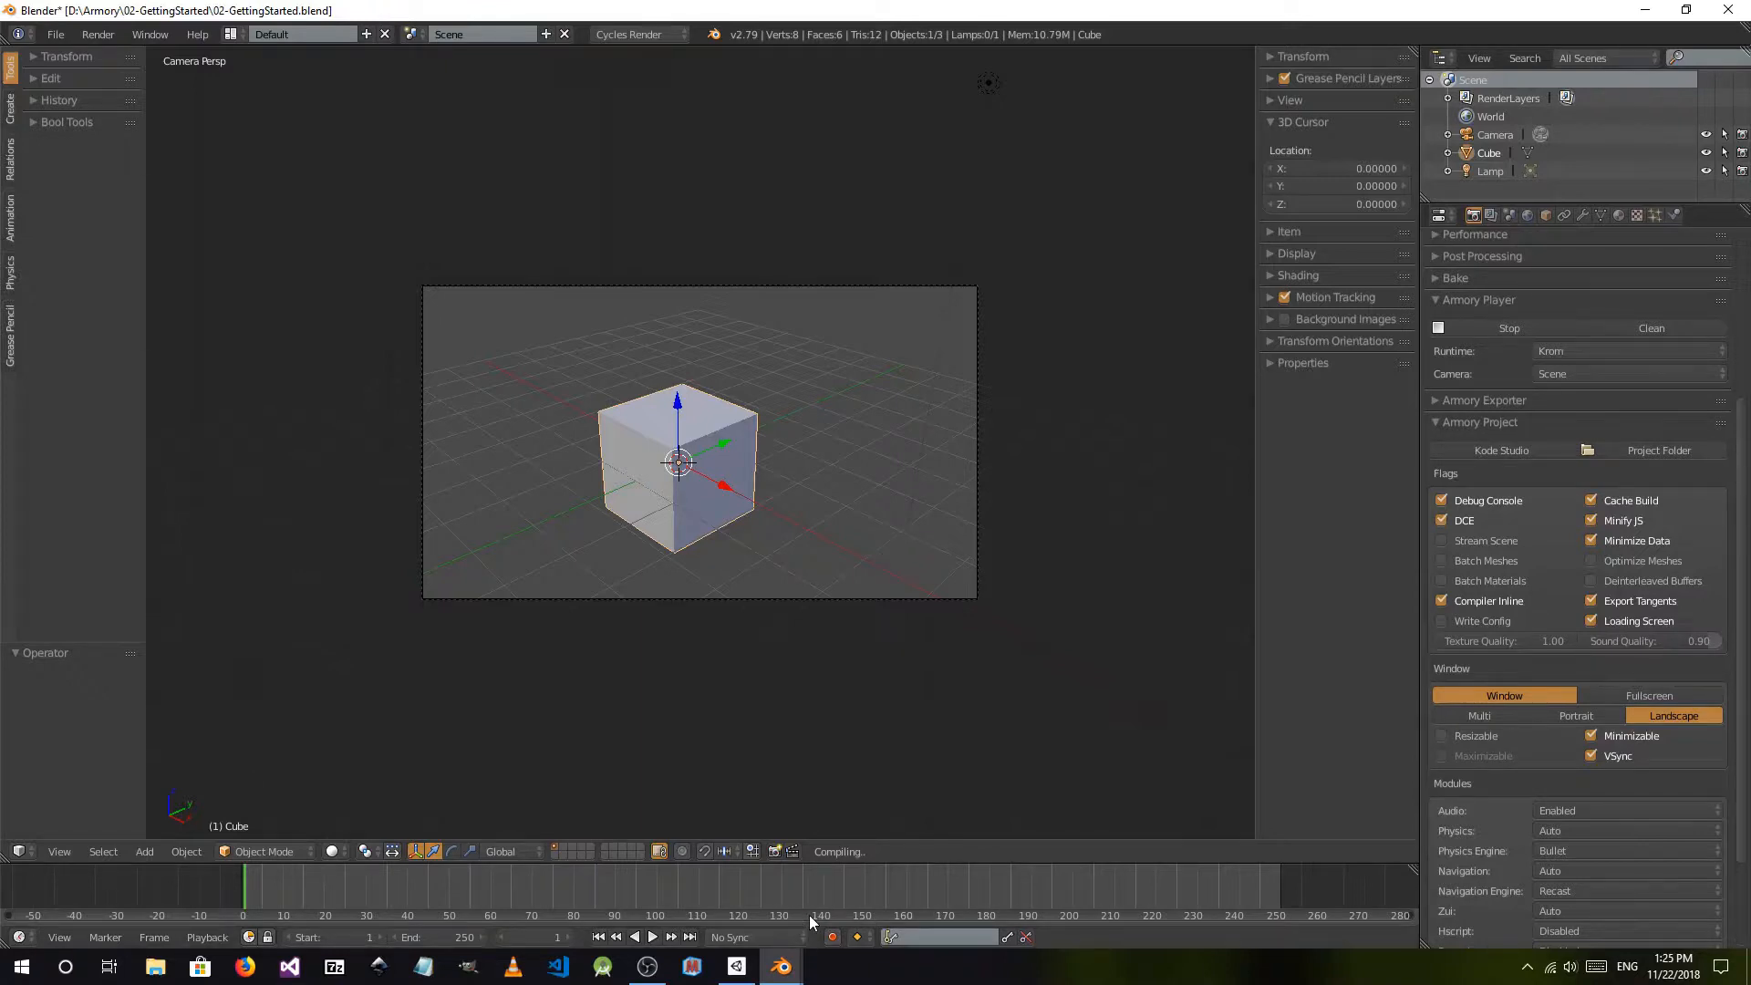
mouse_move(782, 966)
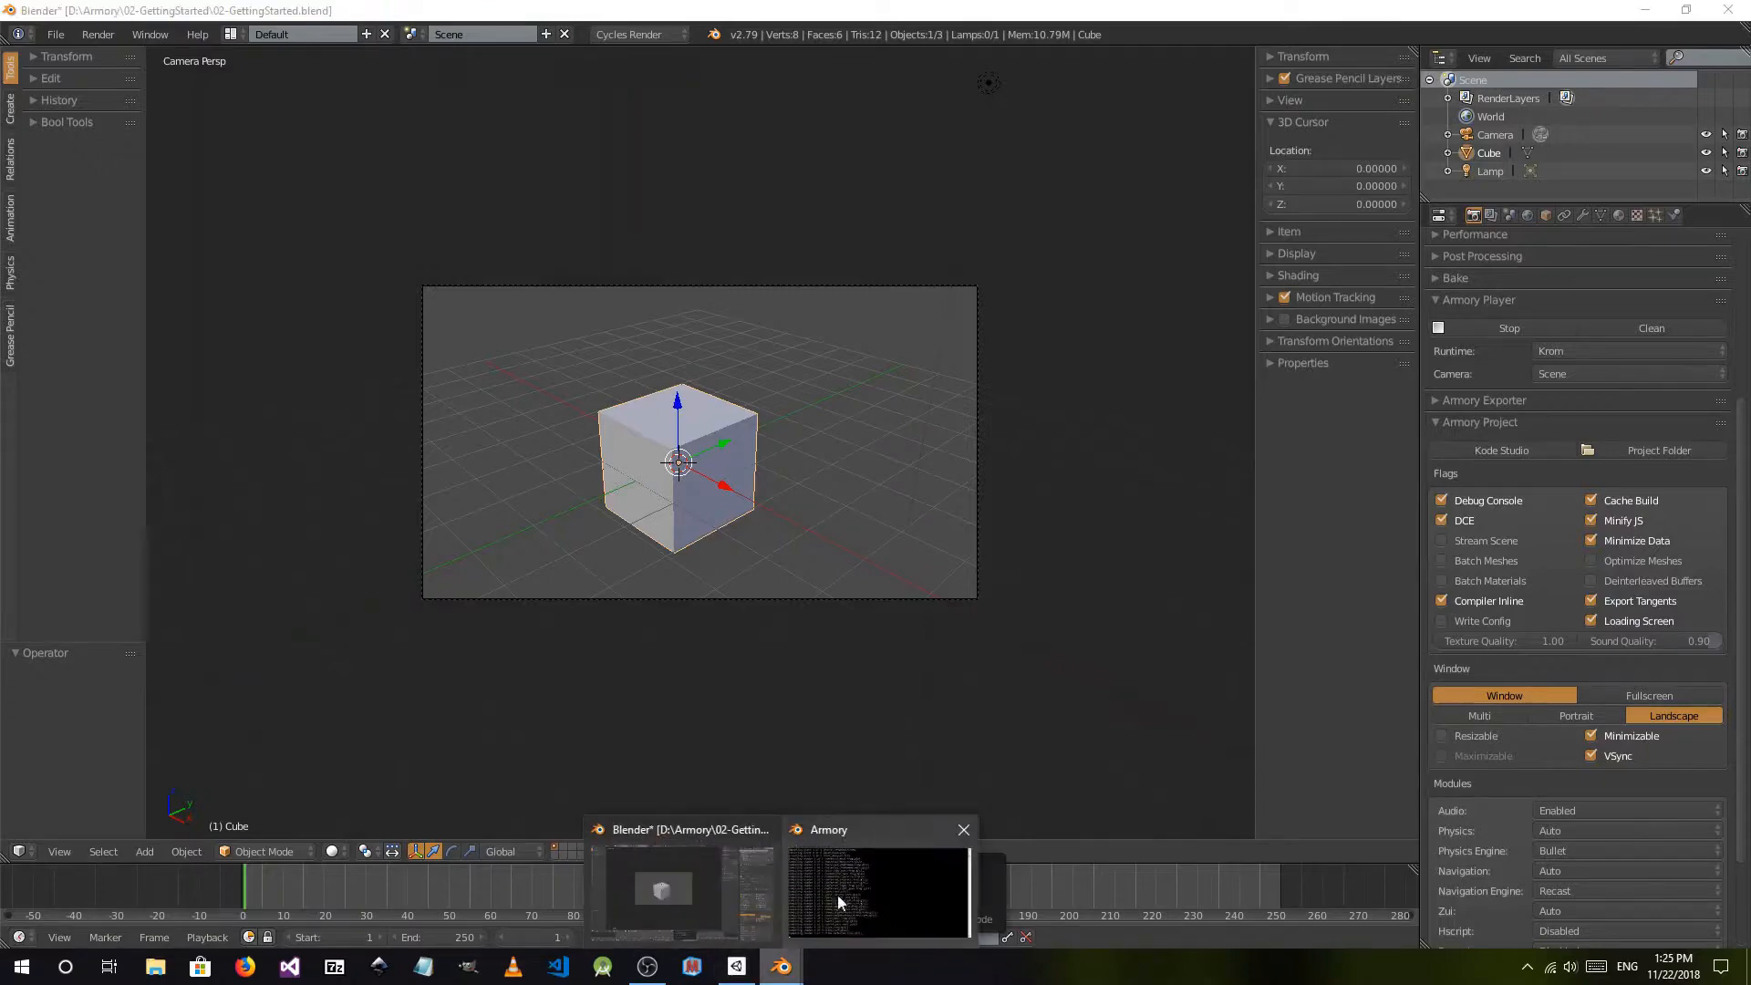
click(837, 894)
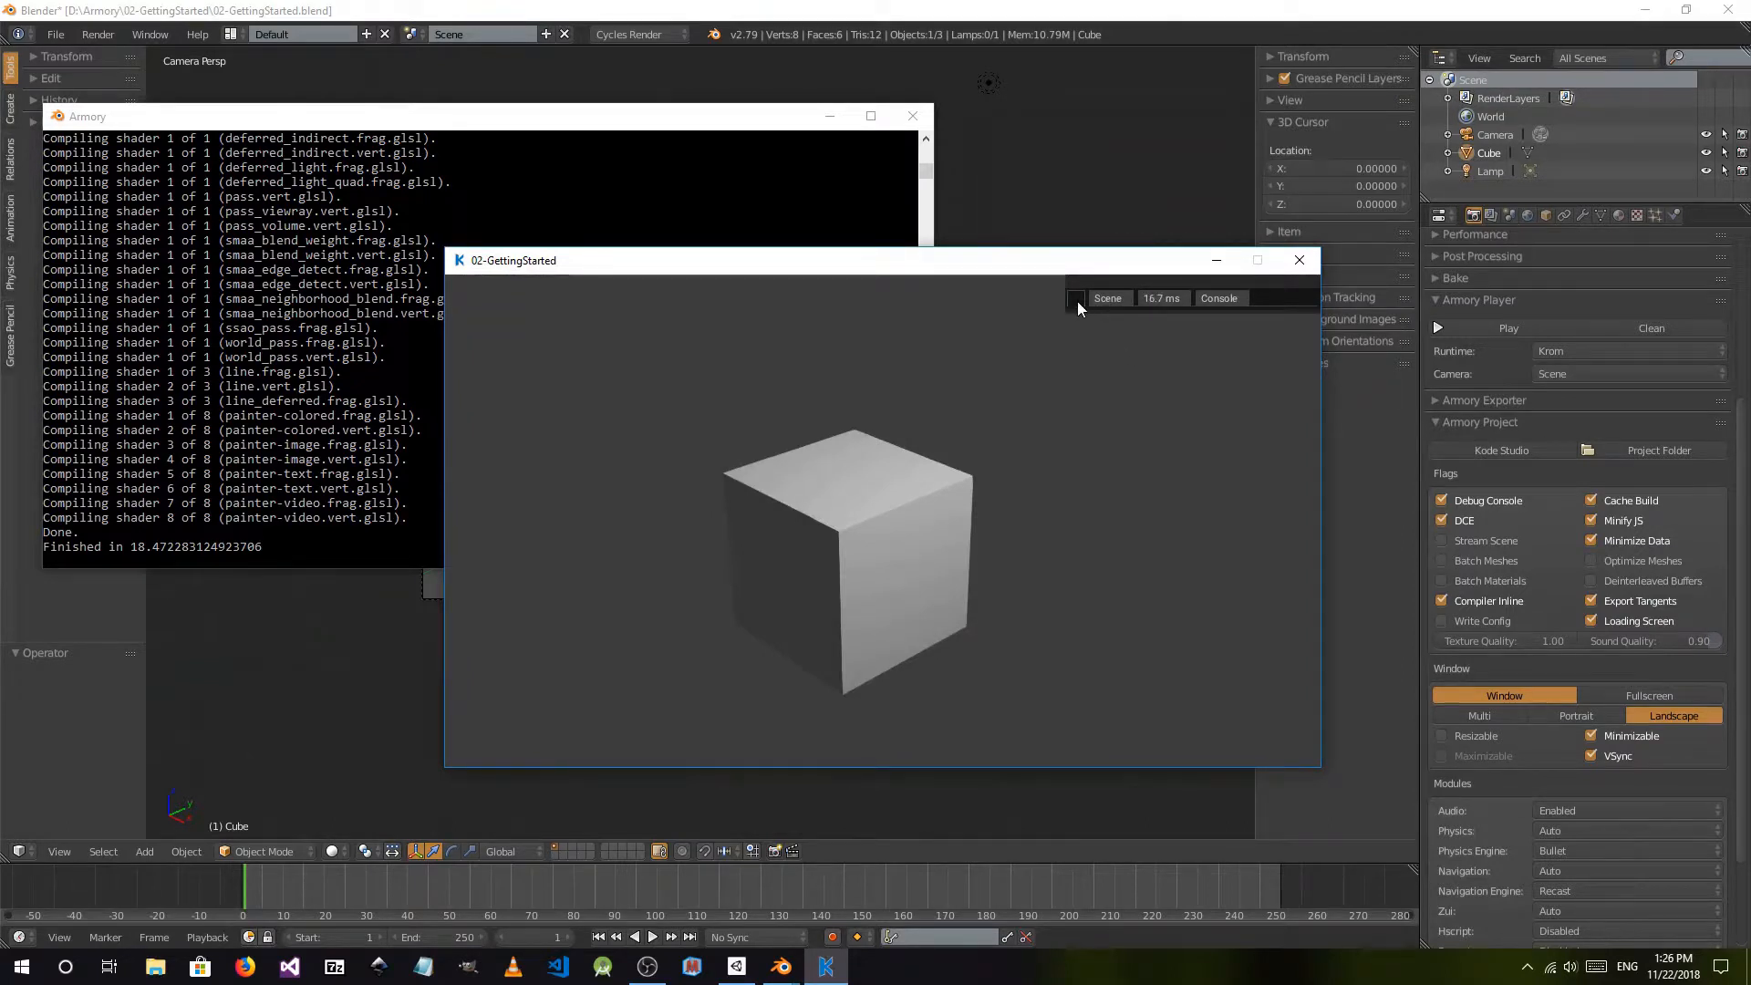
- Examine the player's debug inspector: the scene outliner, performance figures with draw details, and the console's script and log sections
click(1106, 301)
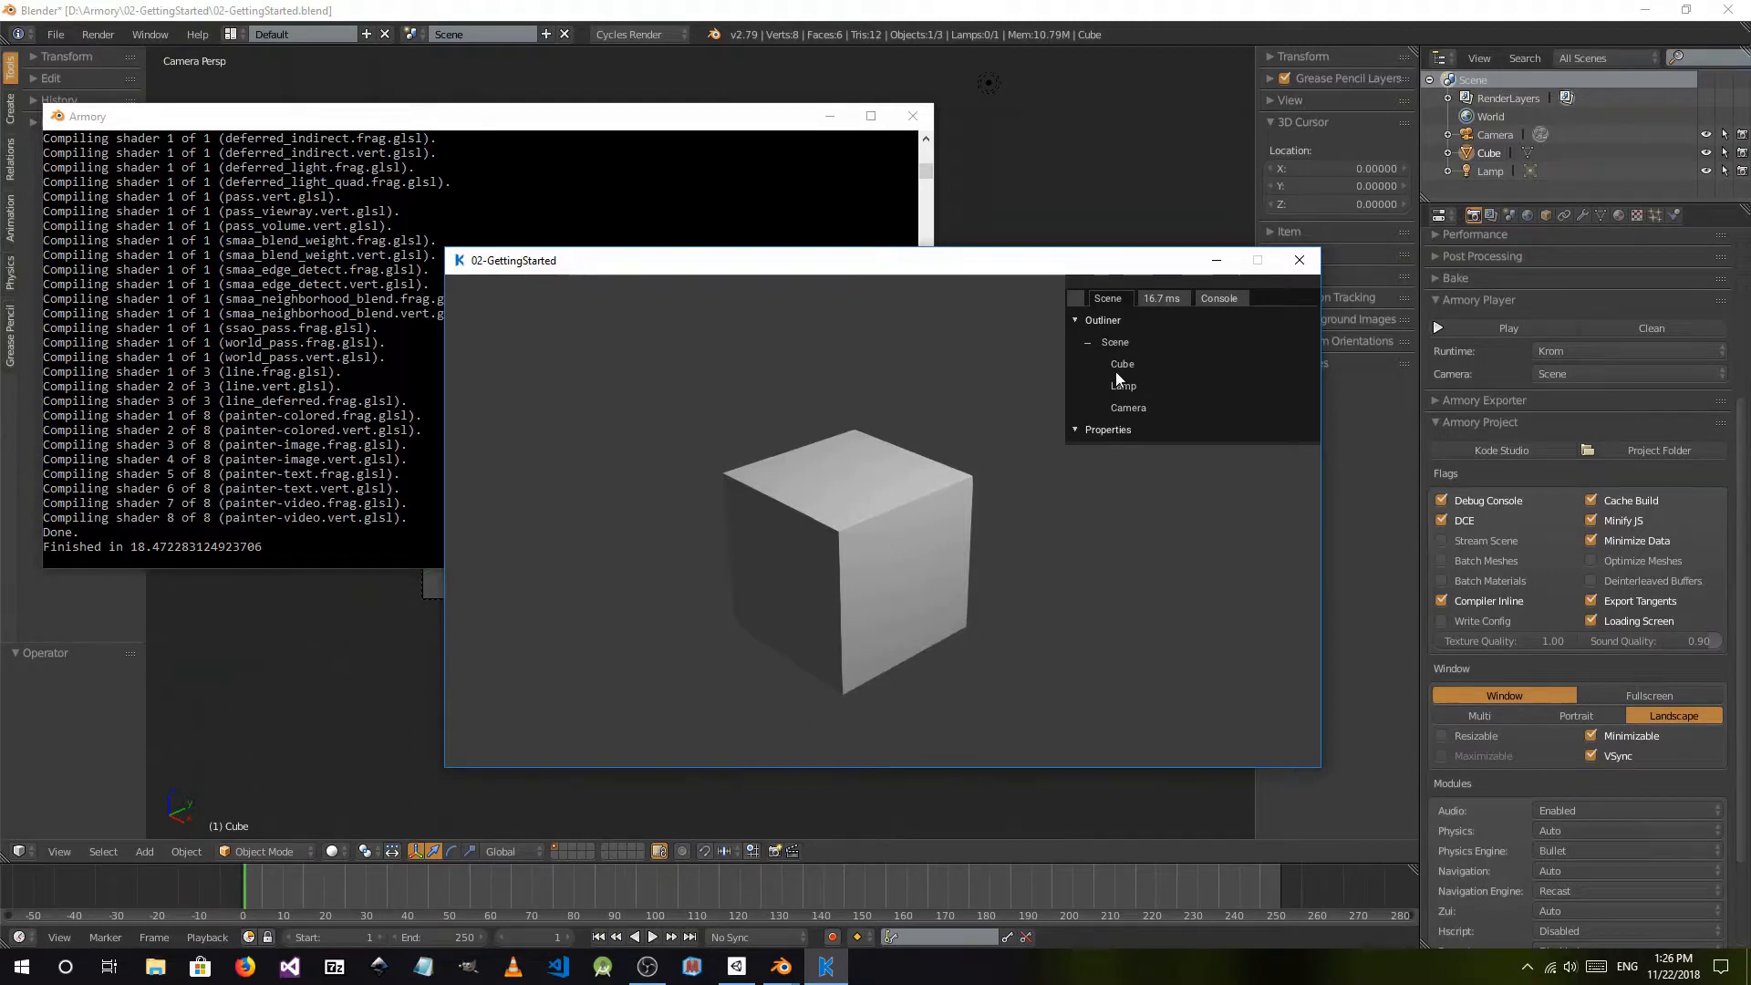
click(1157, 301)
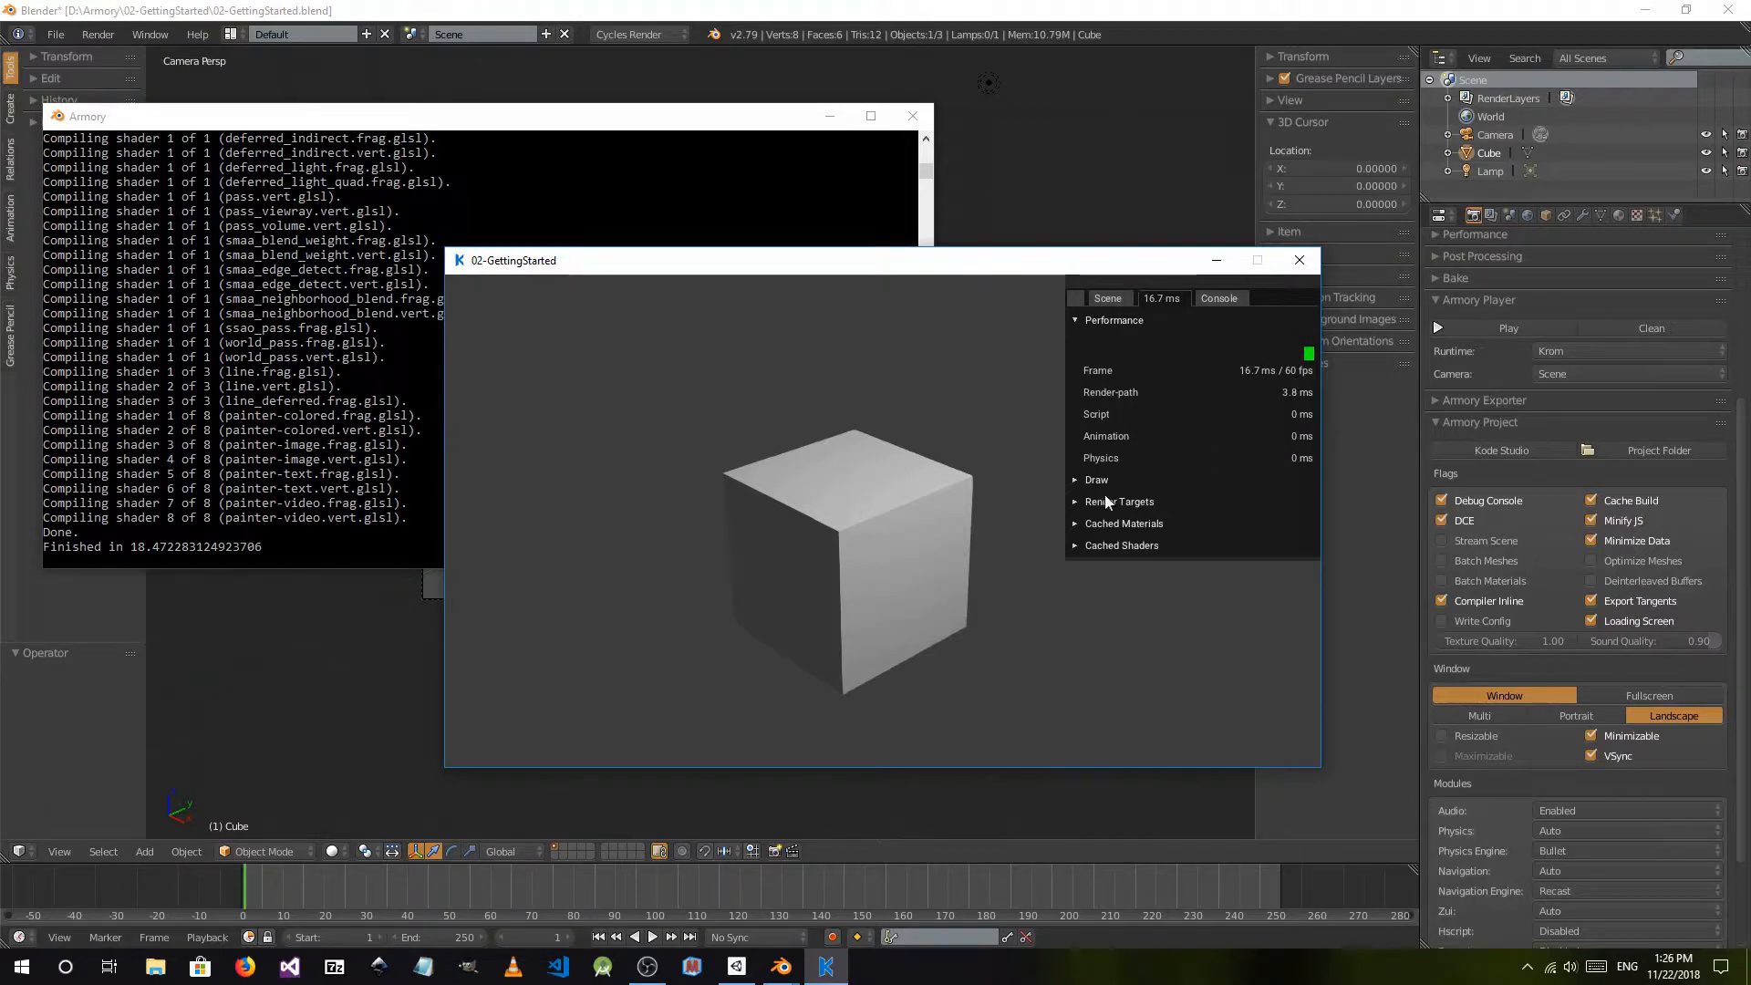
click(1080, 480)
click(1080, 479)
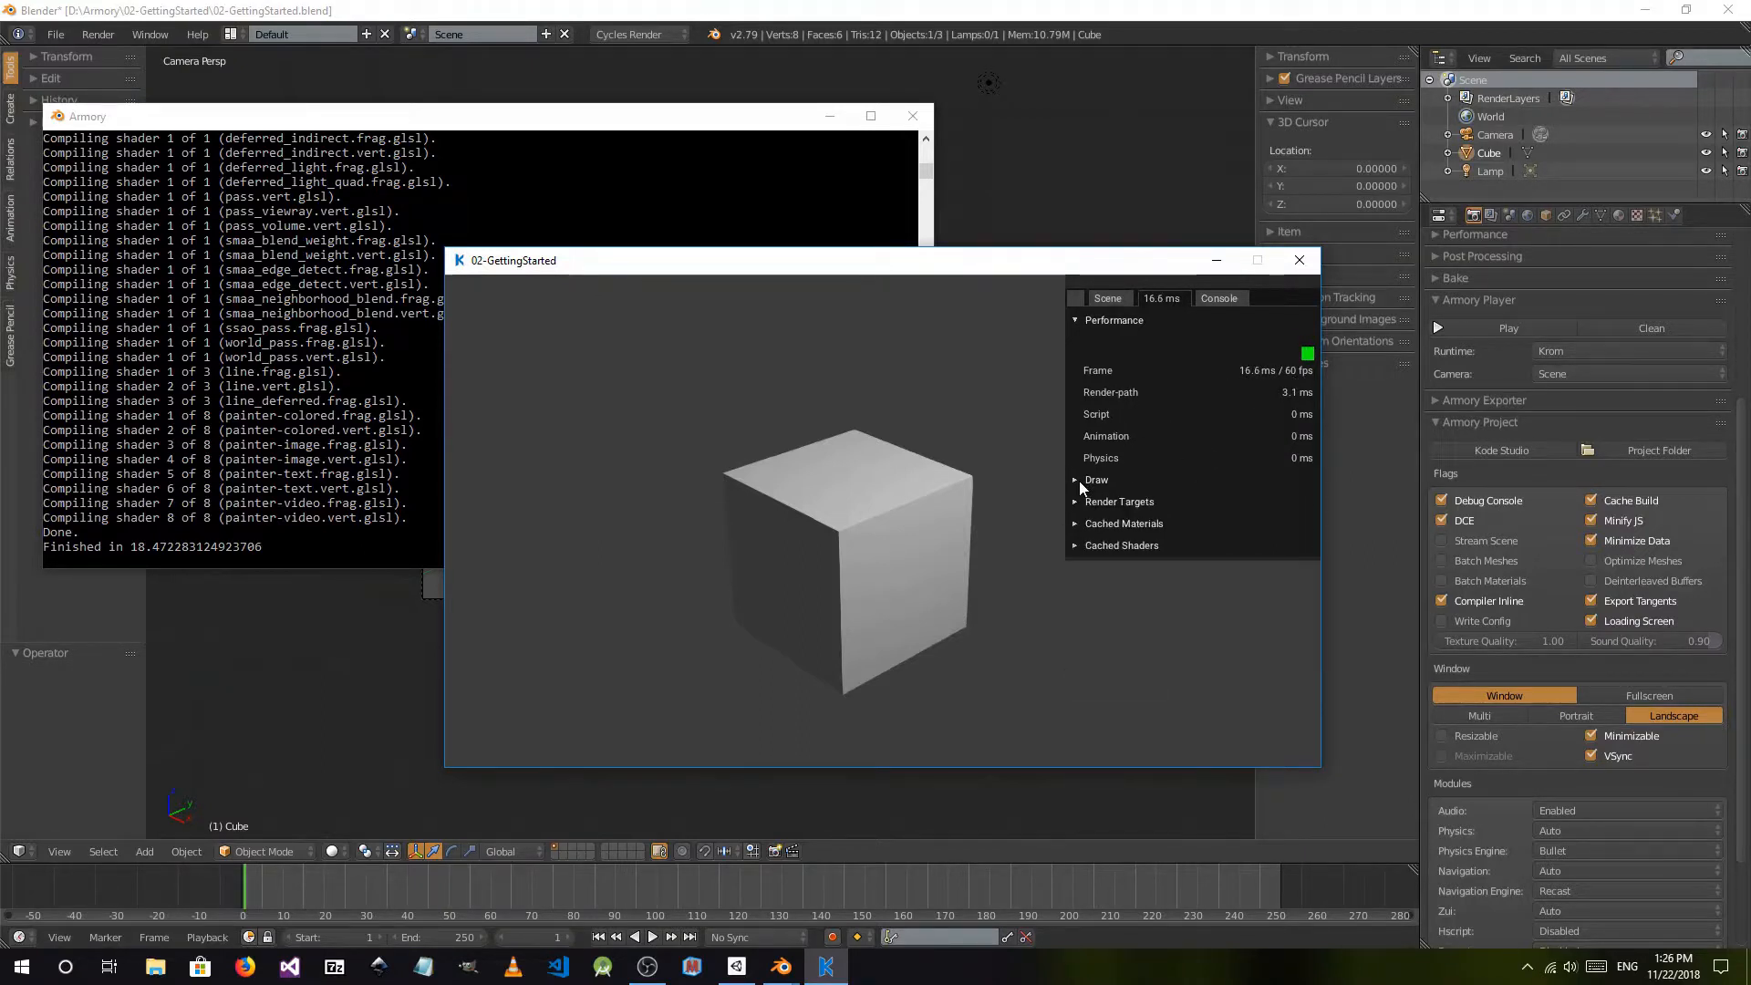
click(1218, 301)
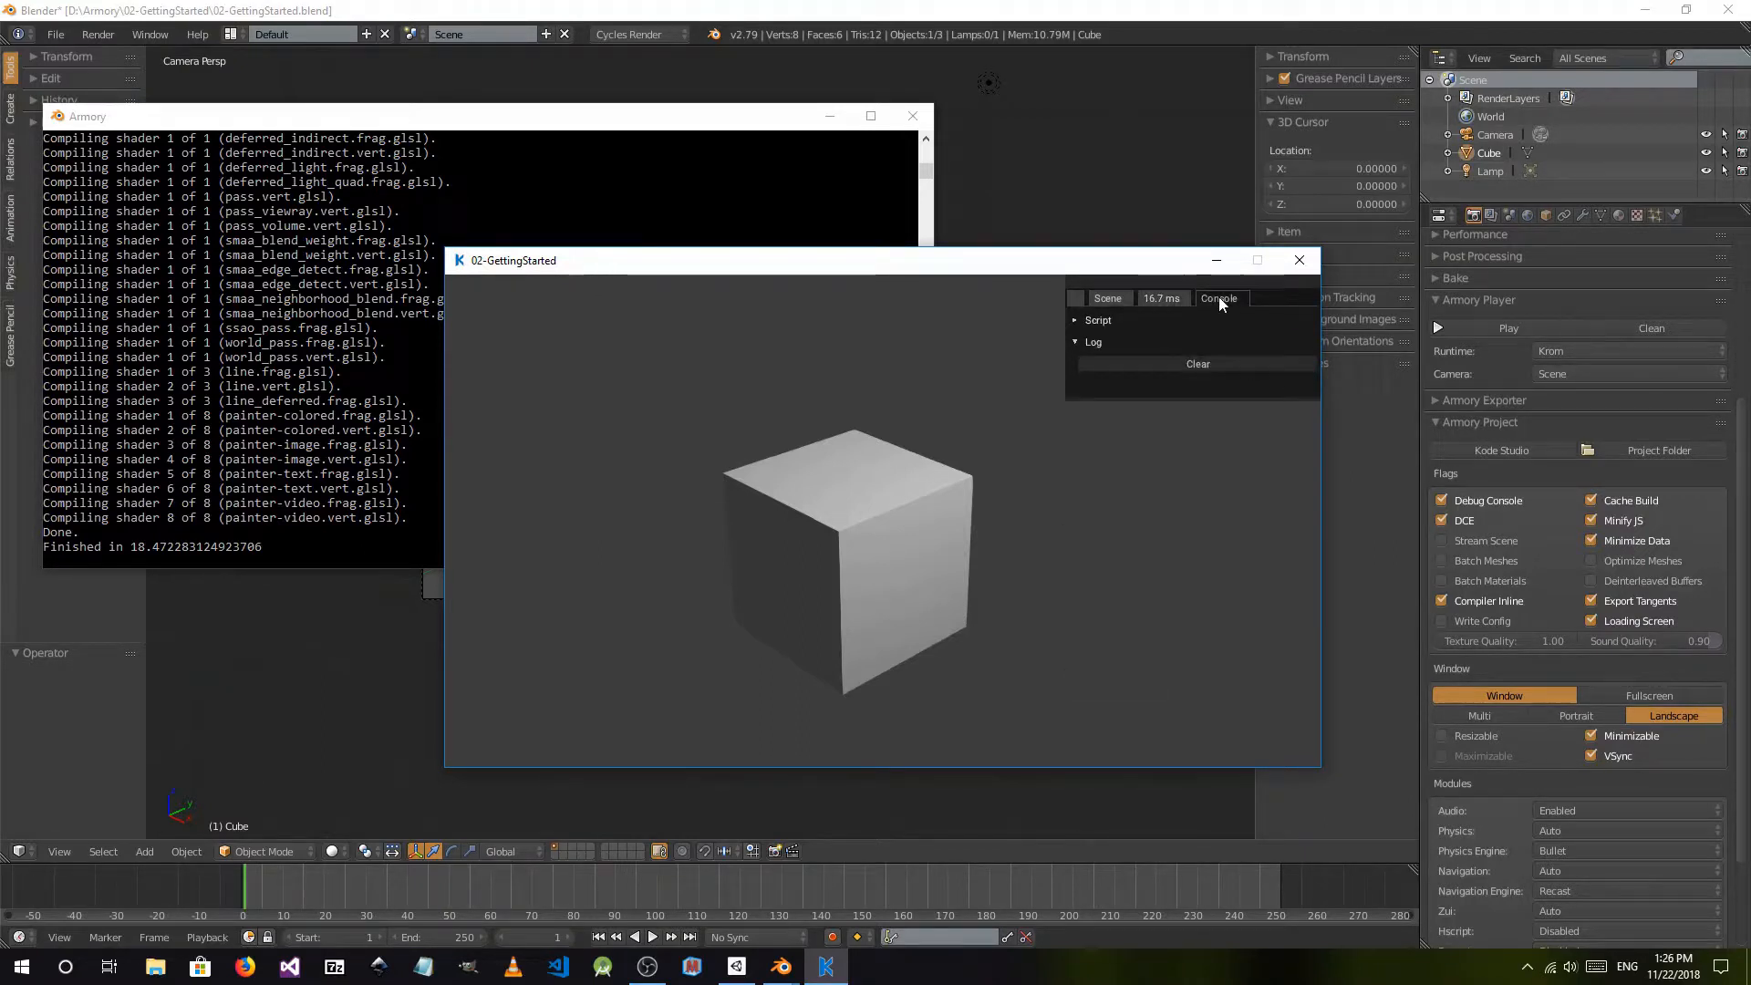
click(1076, 321)
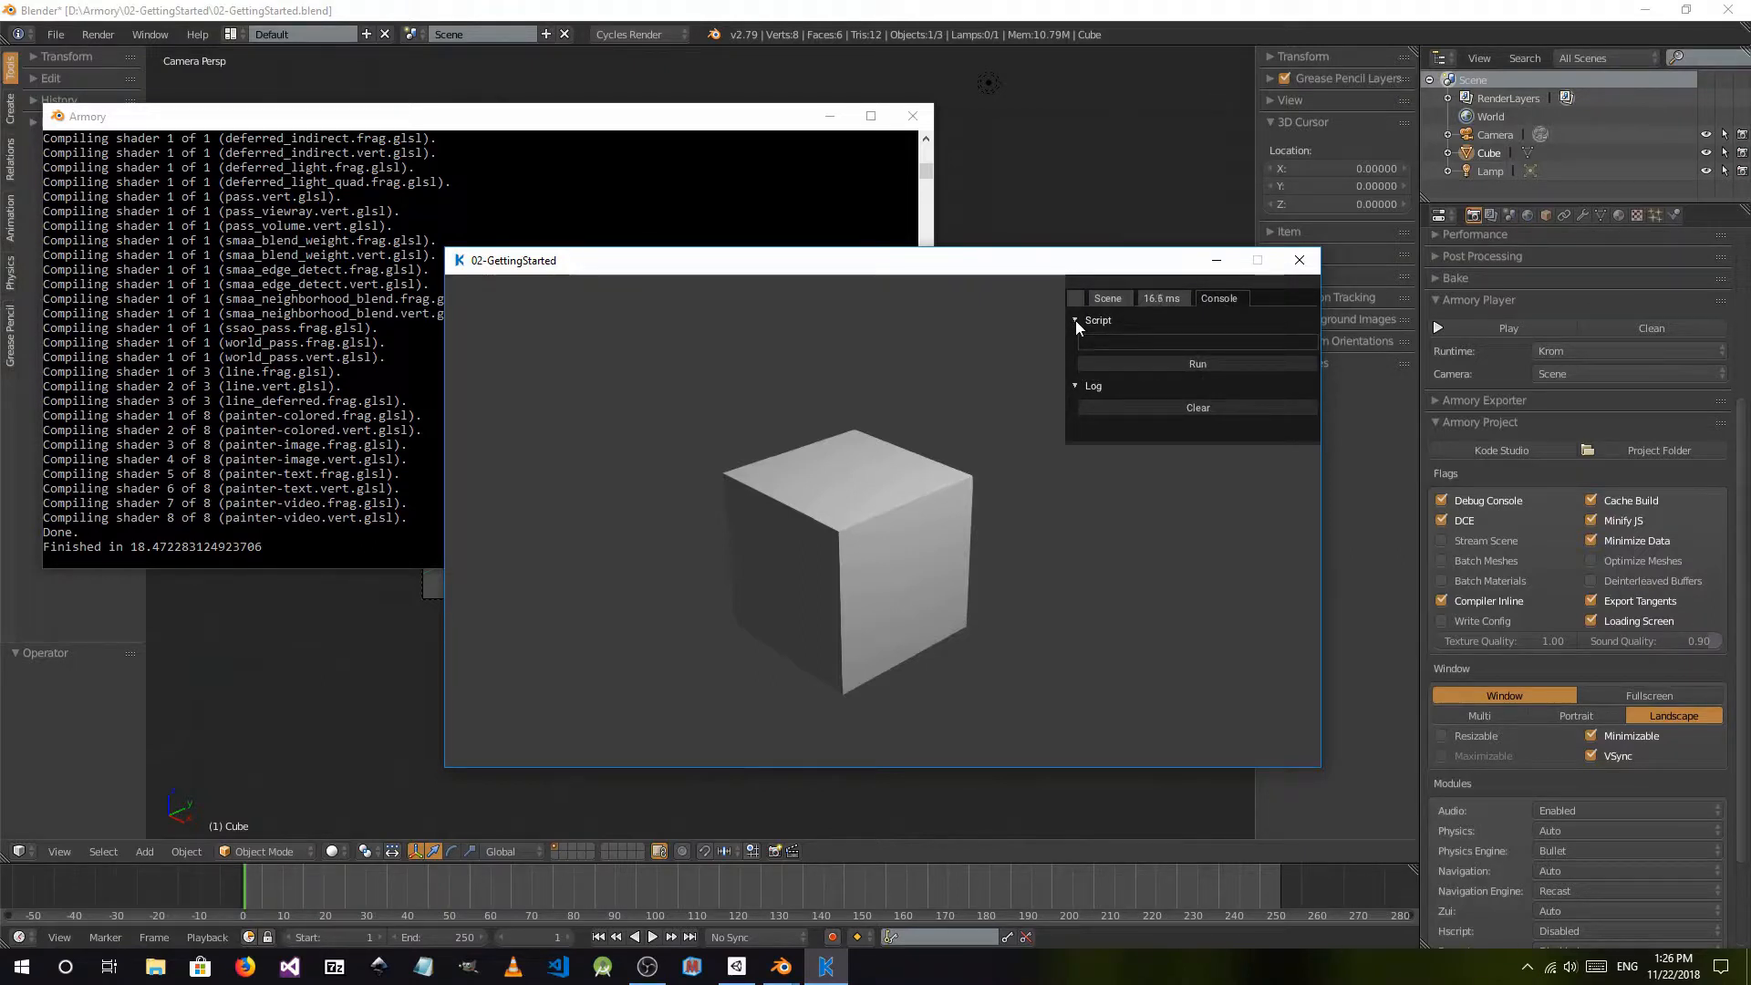
click(1138, 341)
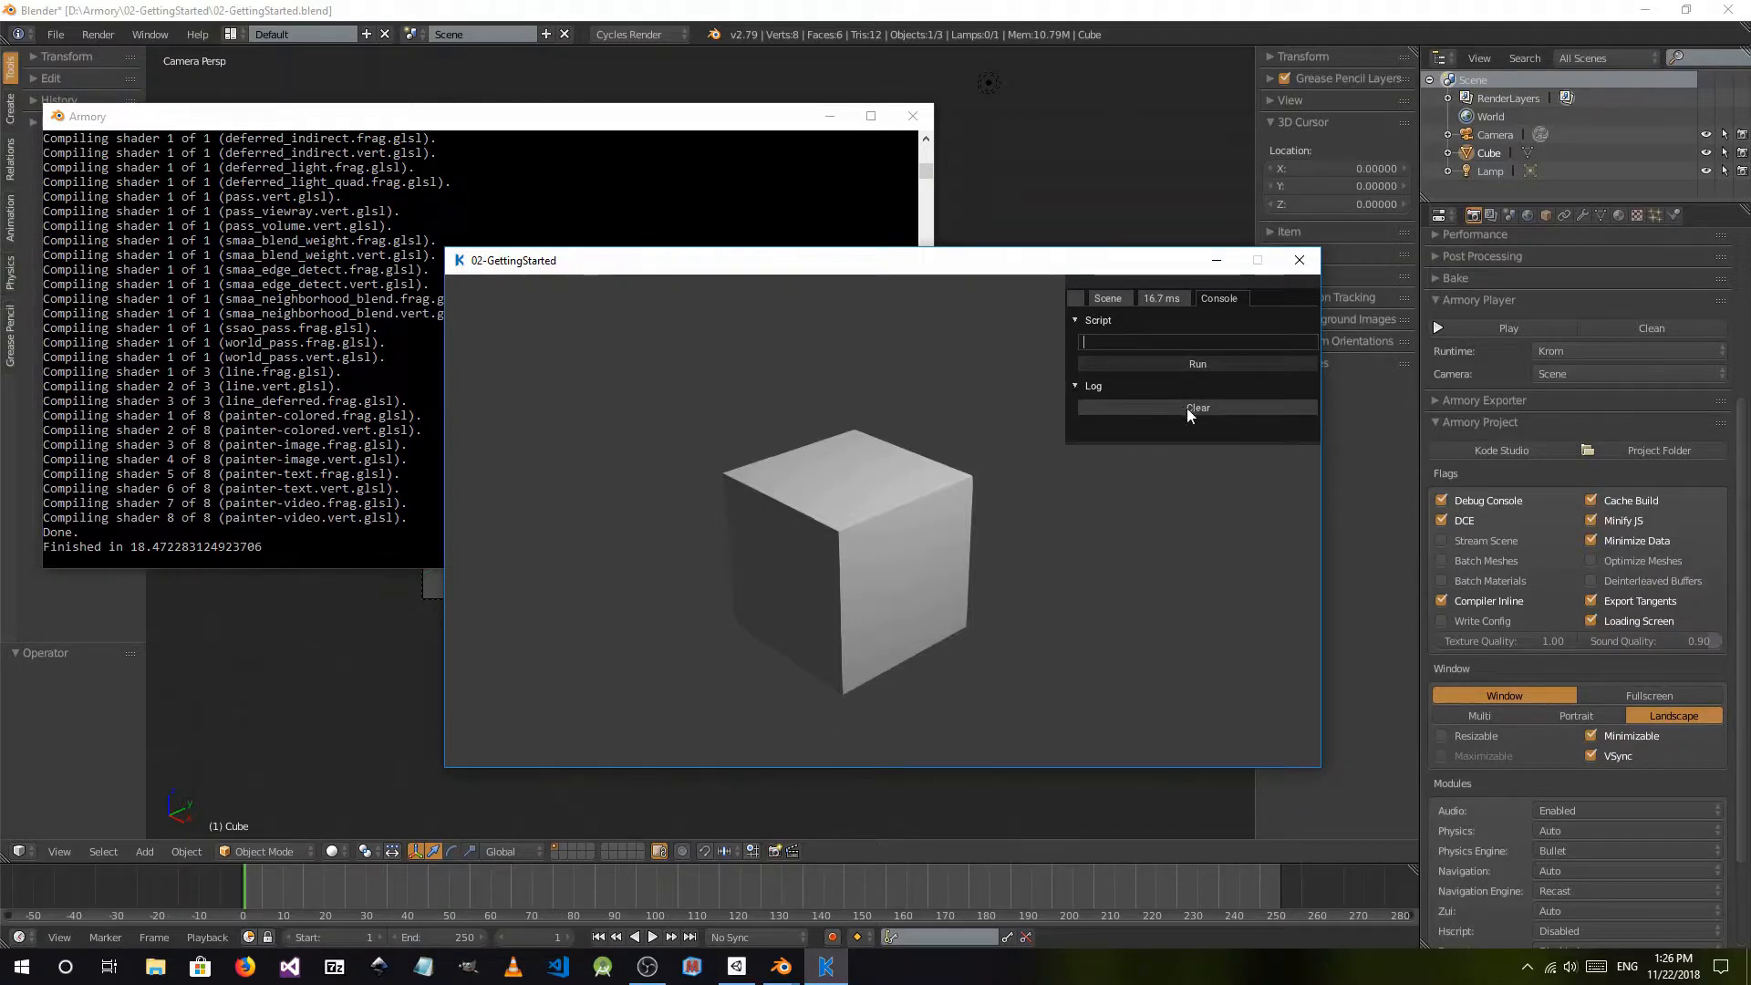
- Close the player window, move the system console aside, and disable the Debug Console flag
click(1296, 261)
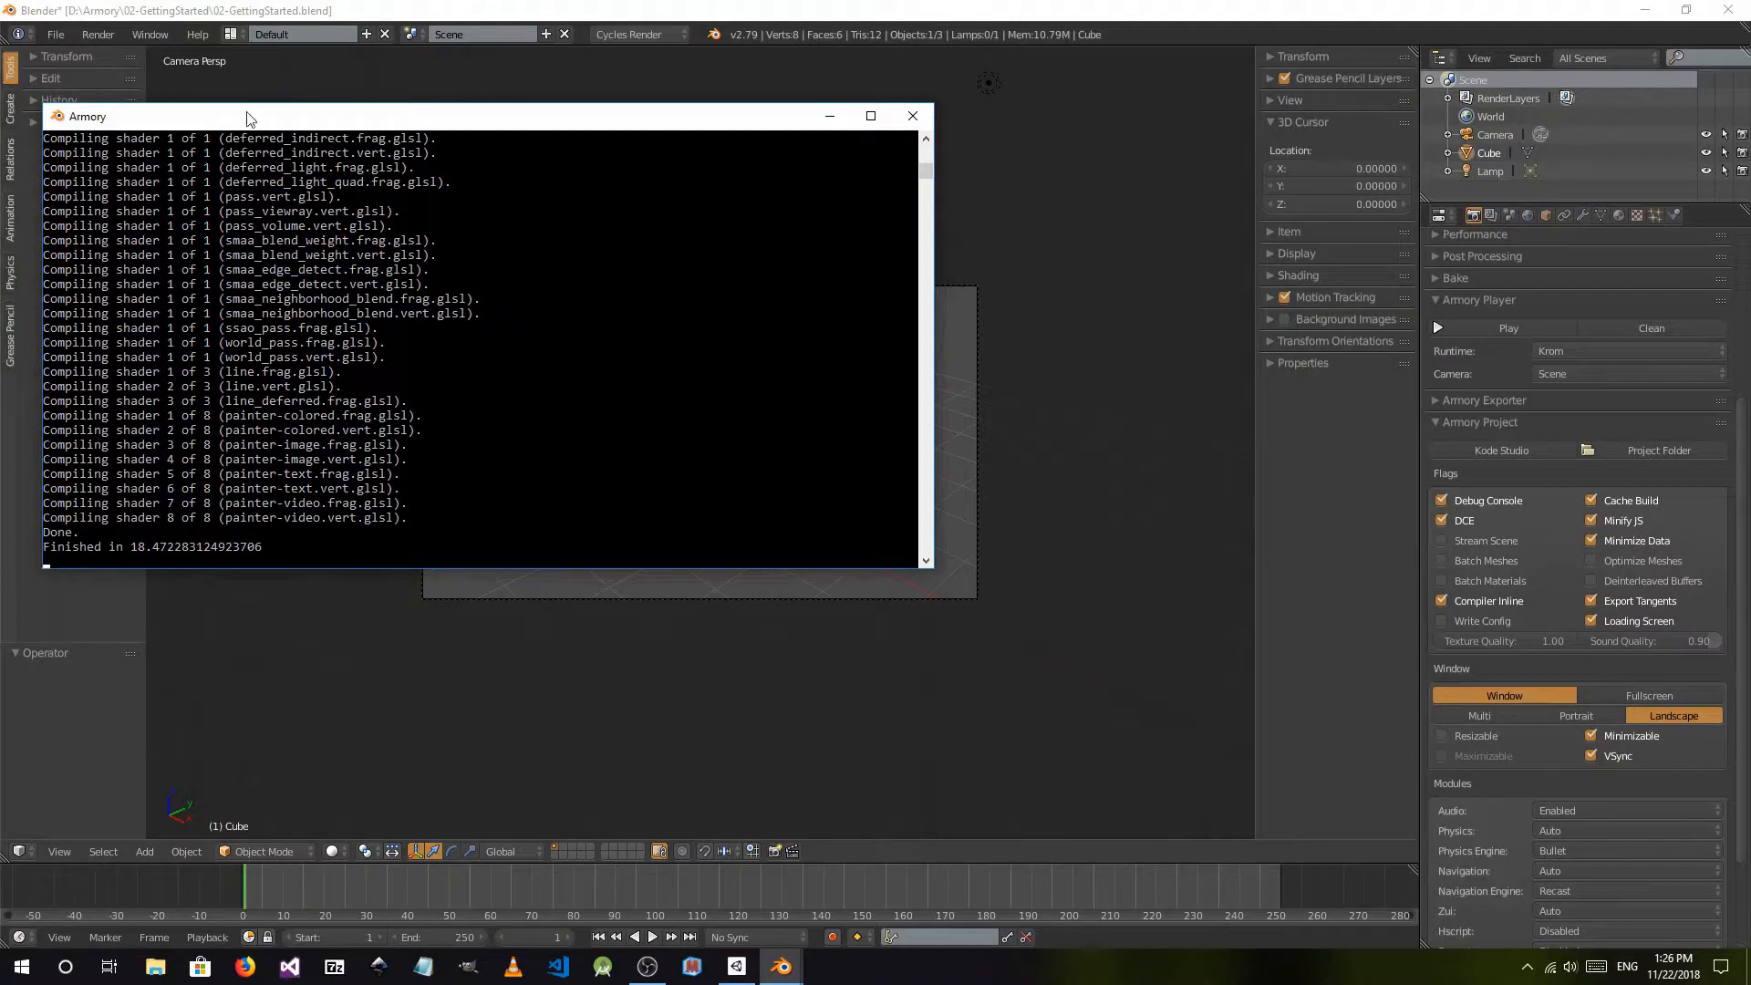
drag(254, 118, 324, 118)
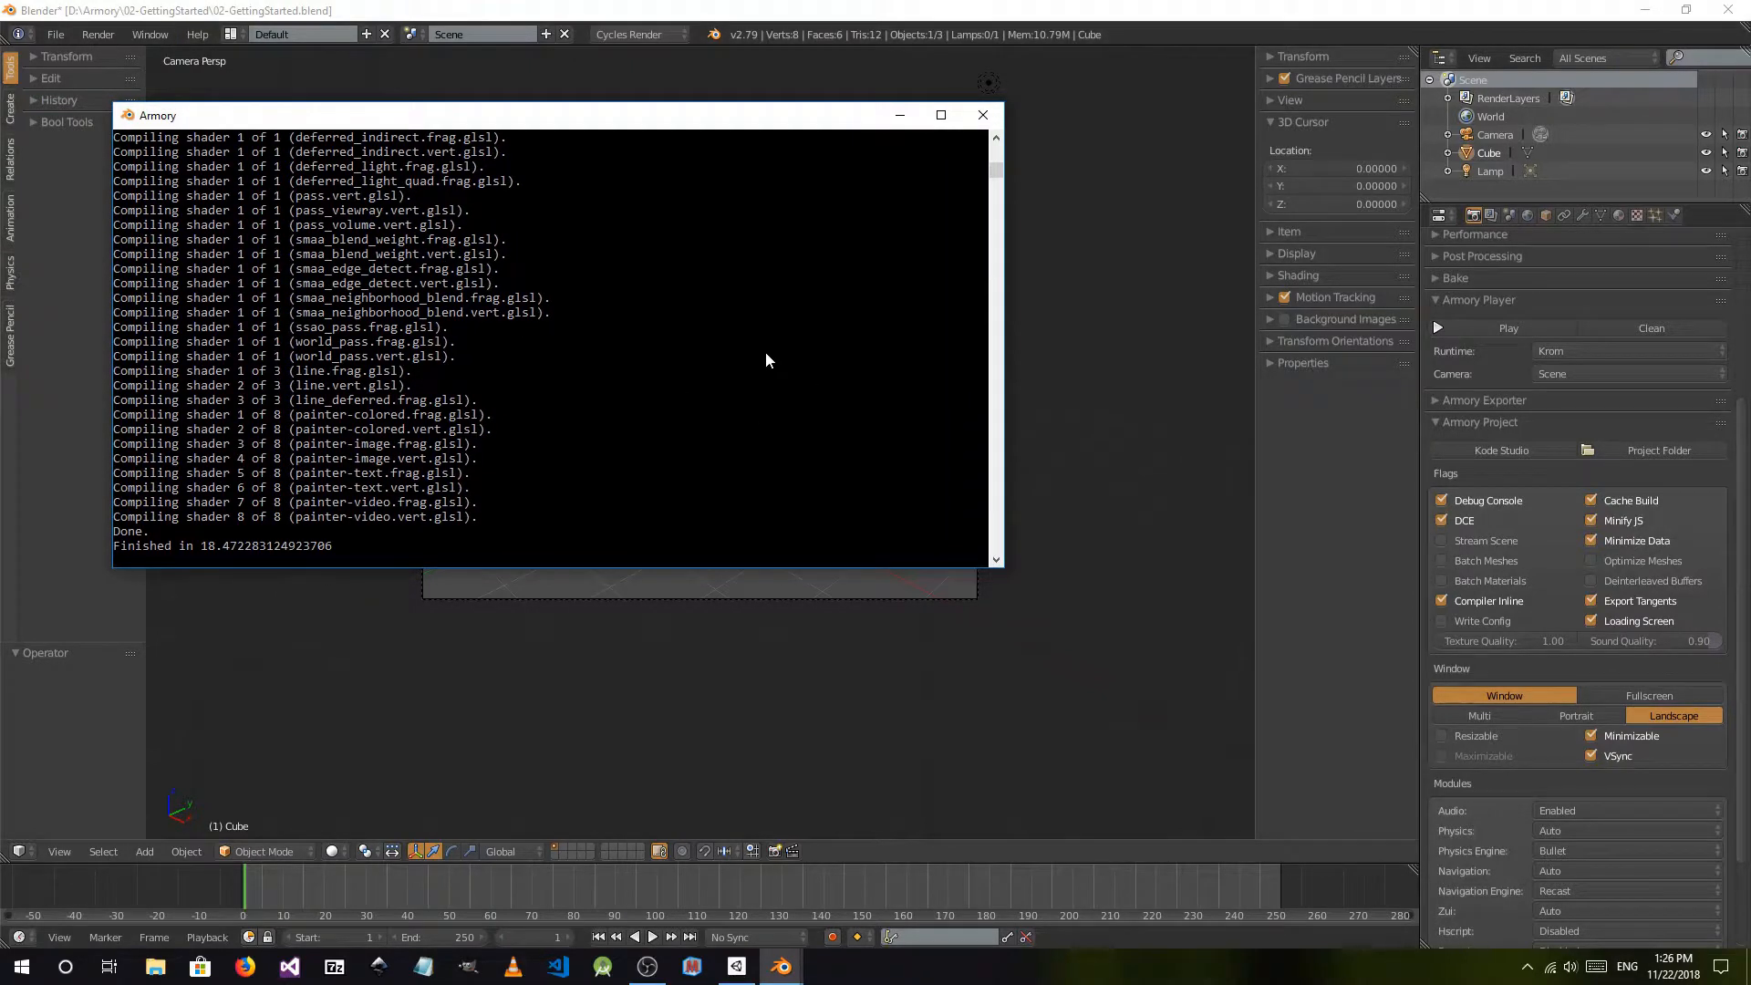
click(1440, 500)
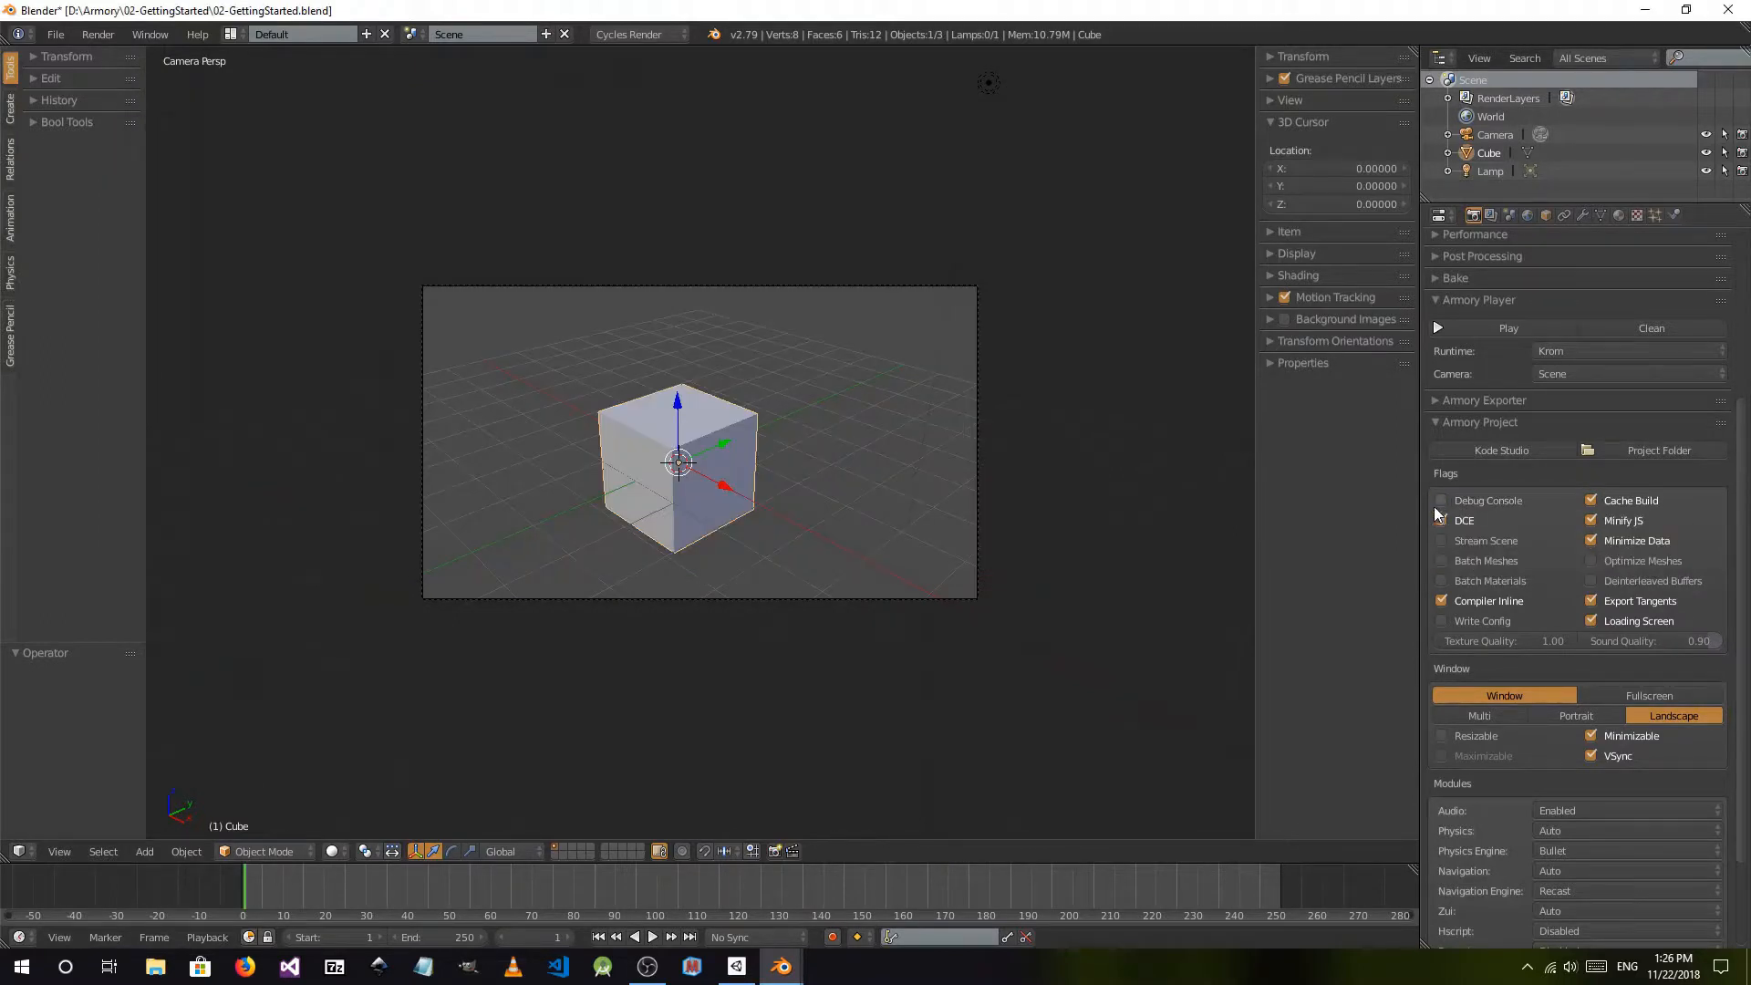
- Set the project's window mode to Fullscreen, play the scene, and close the fullscreen player
scroll(1570, 648, down, 3)
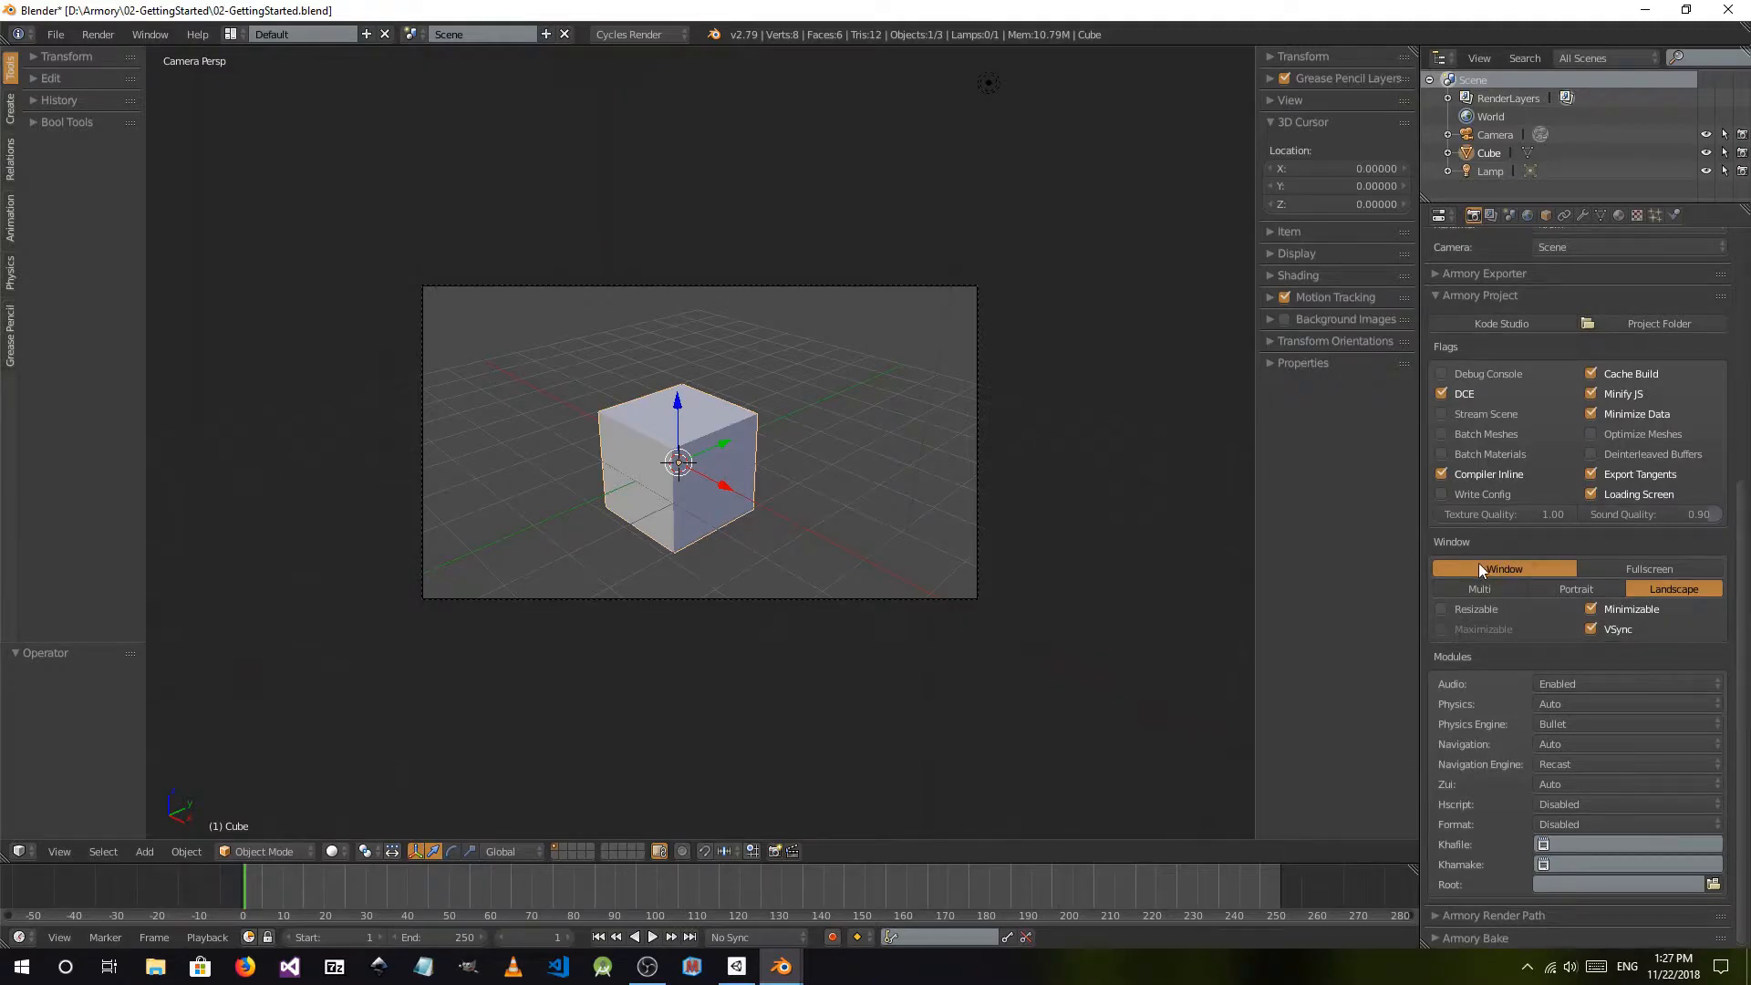
click(1627, 569)
scroll(1541, 447, up, 2)
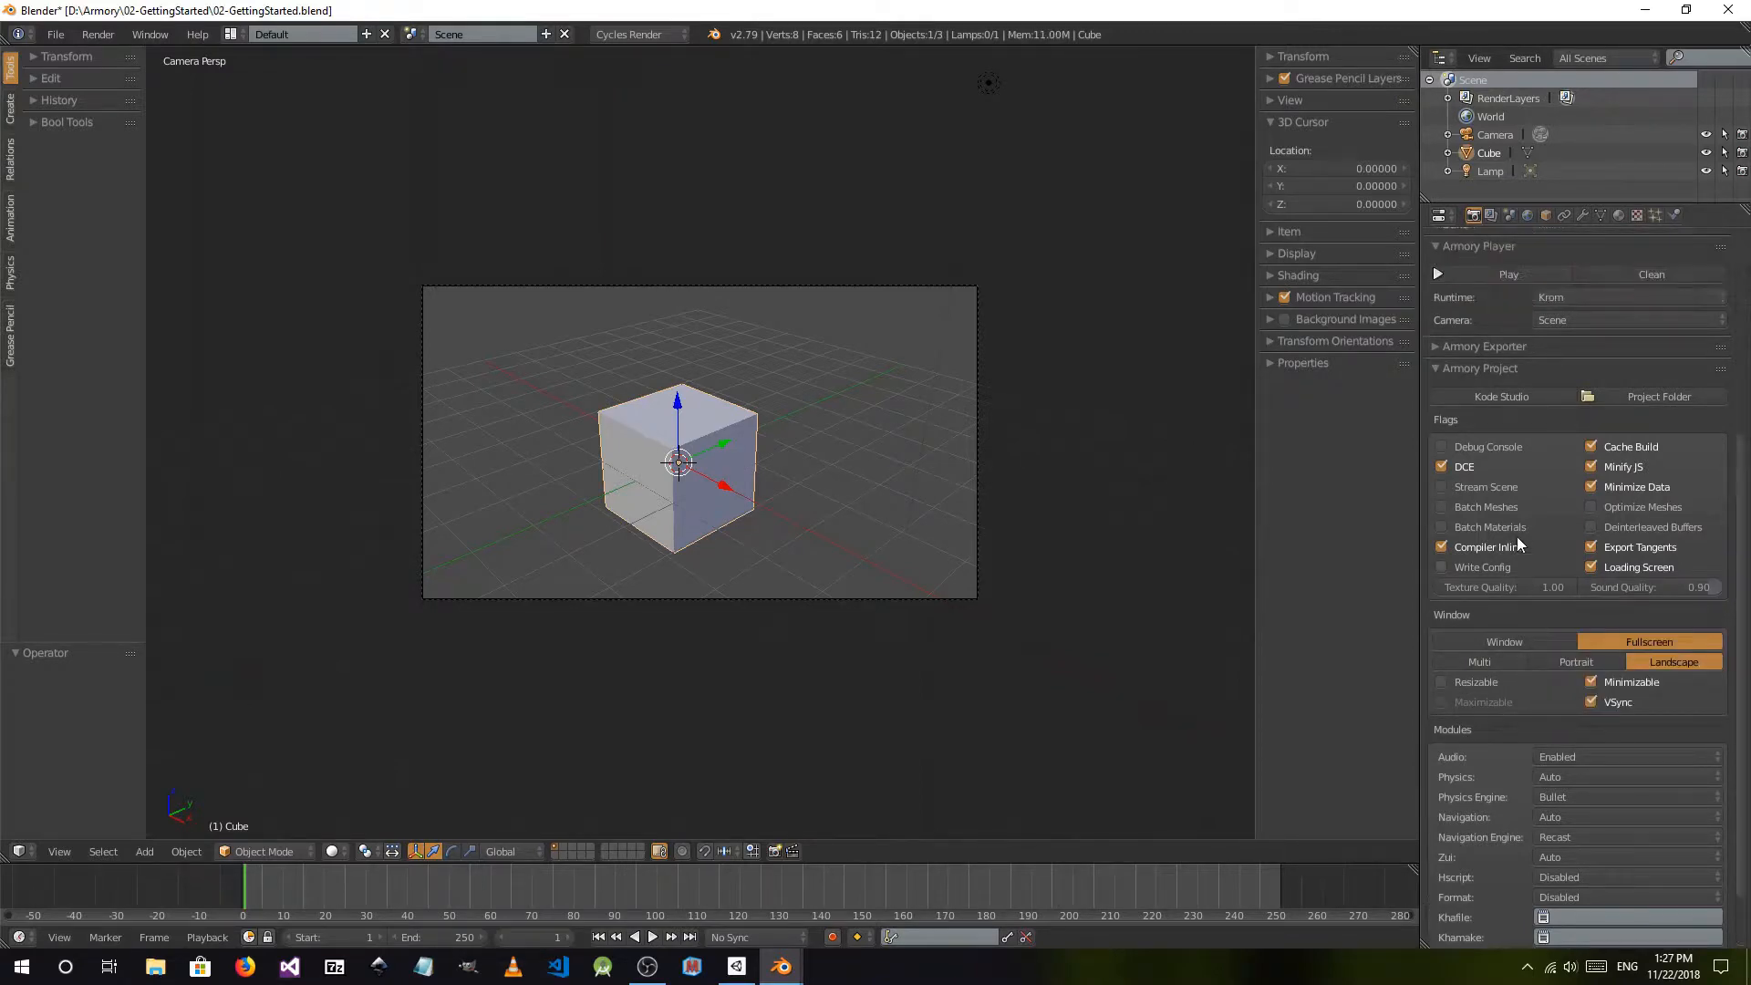
click(1461, 276)
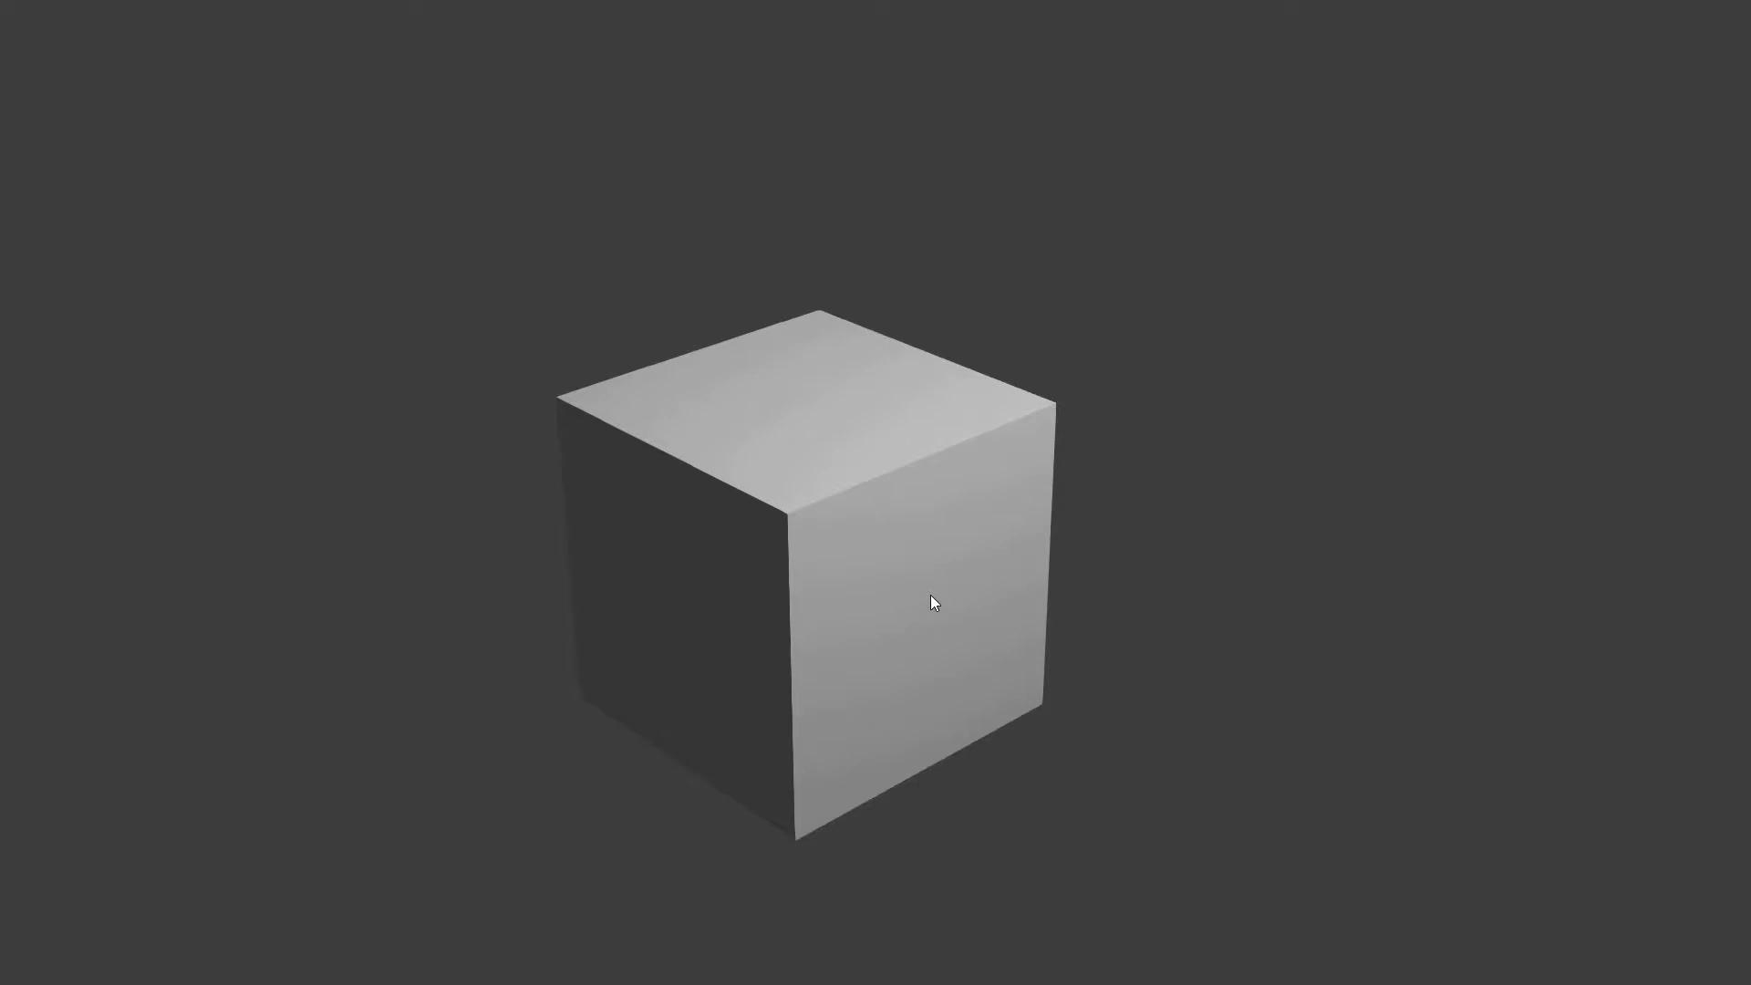
key(alt+F4)
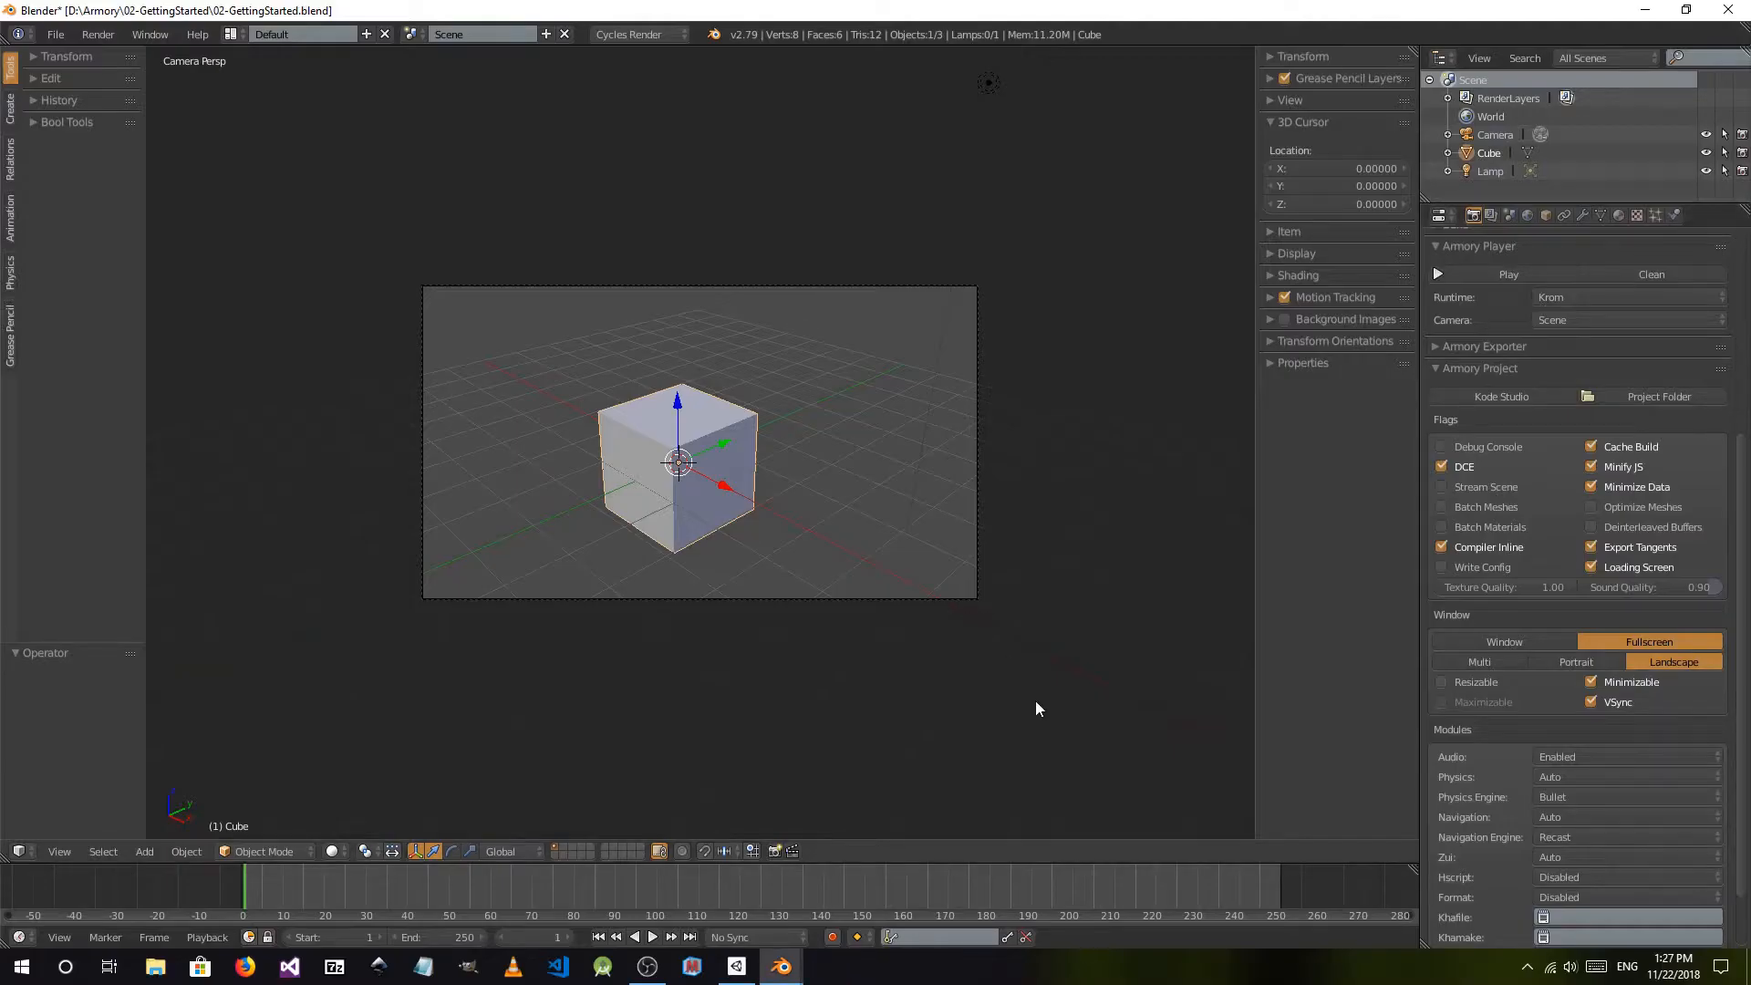
- Enable the Resizable window option and play the scene again in fullscreen
click(1442, 682)
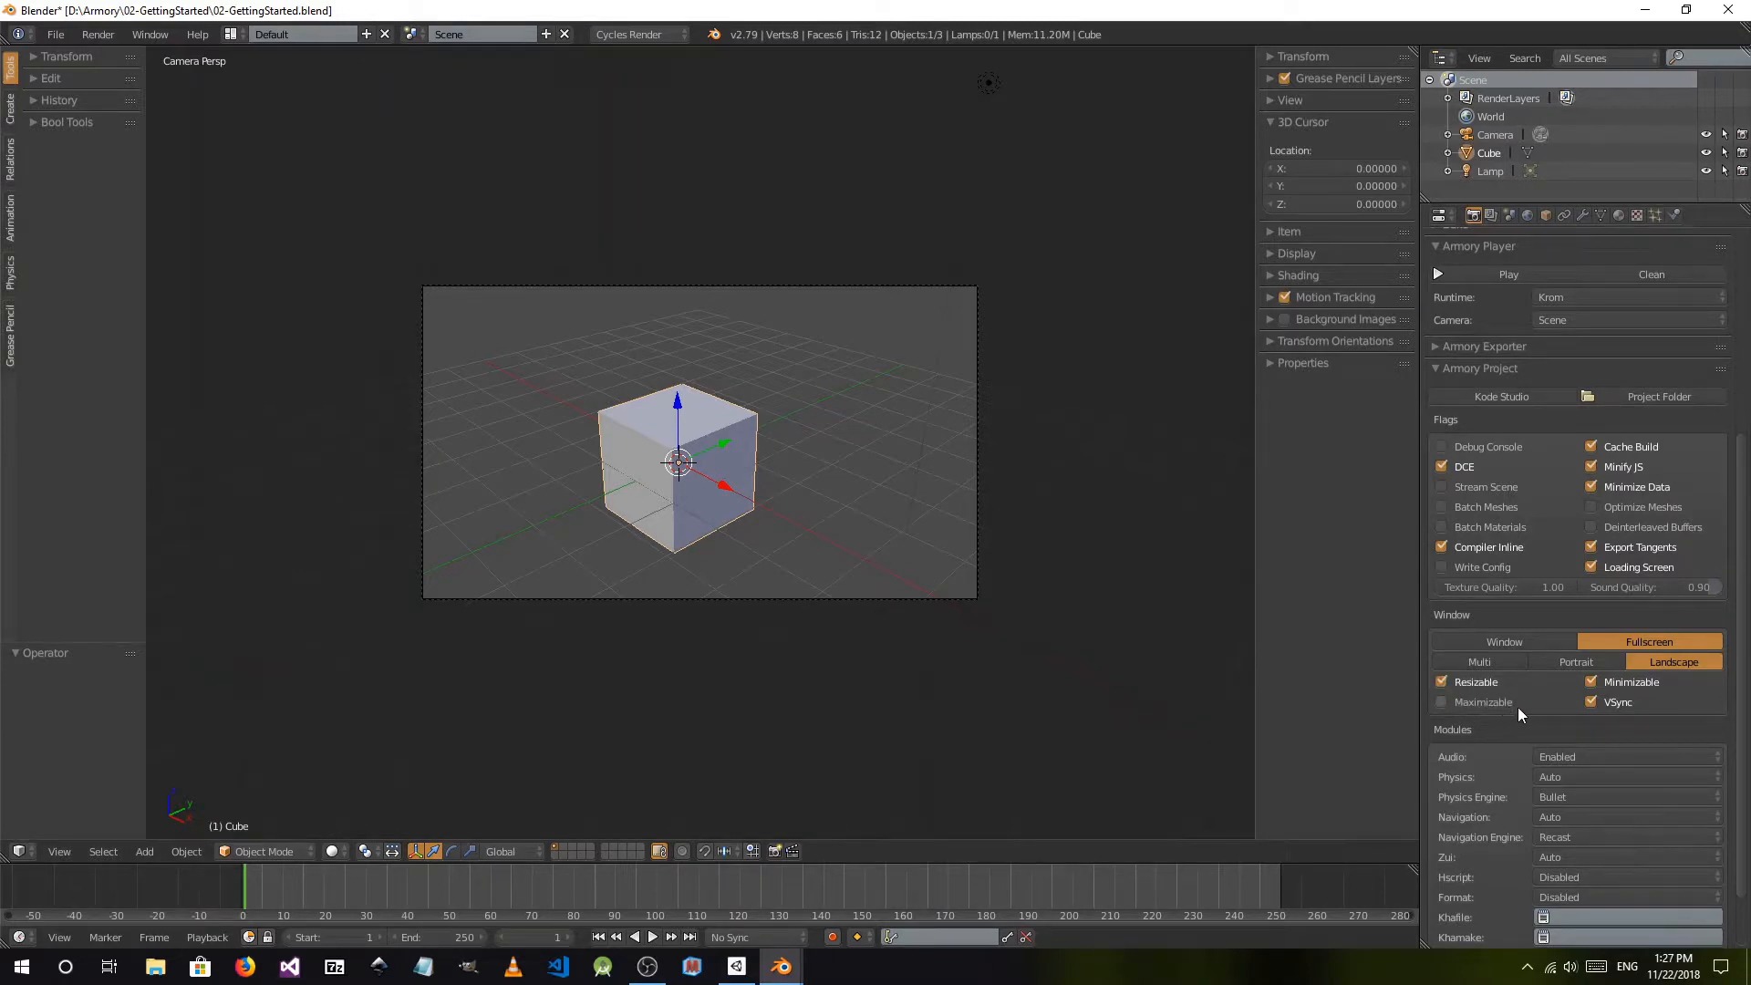
click(1477, 277)
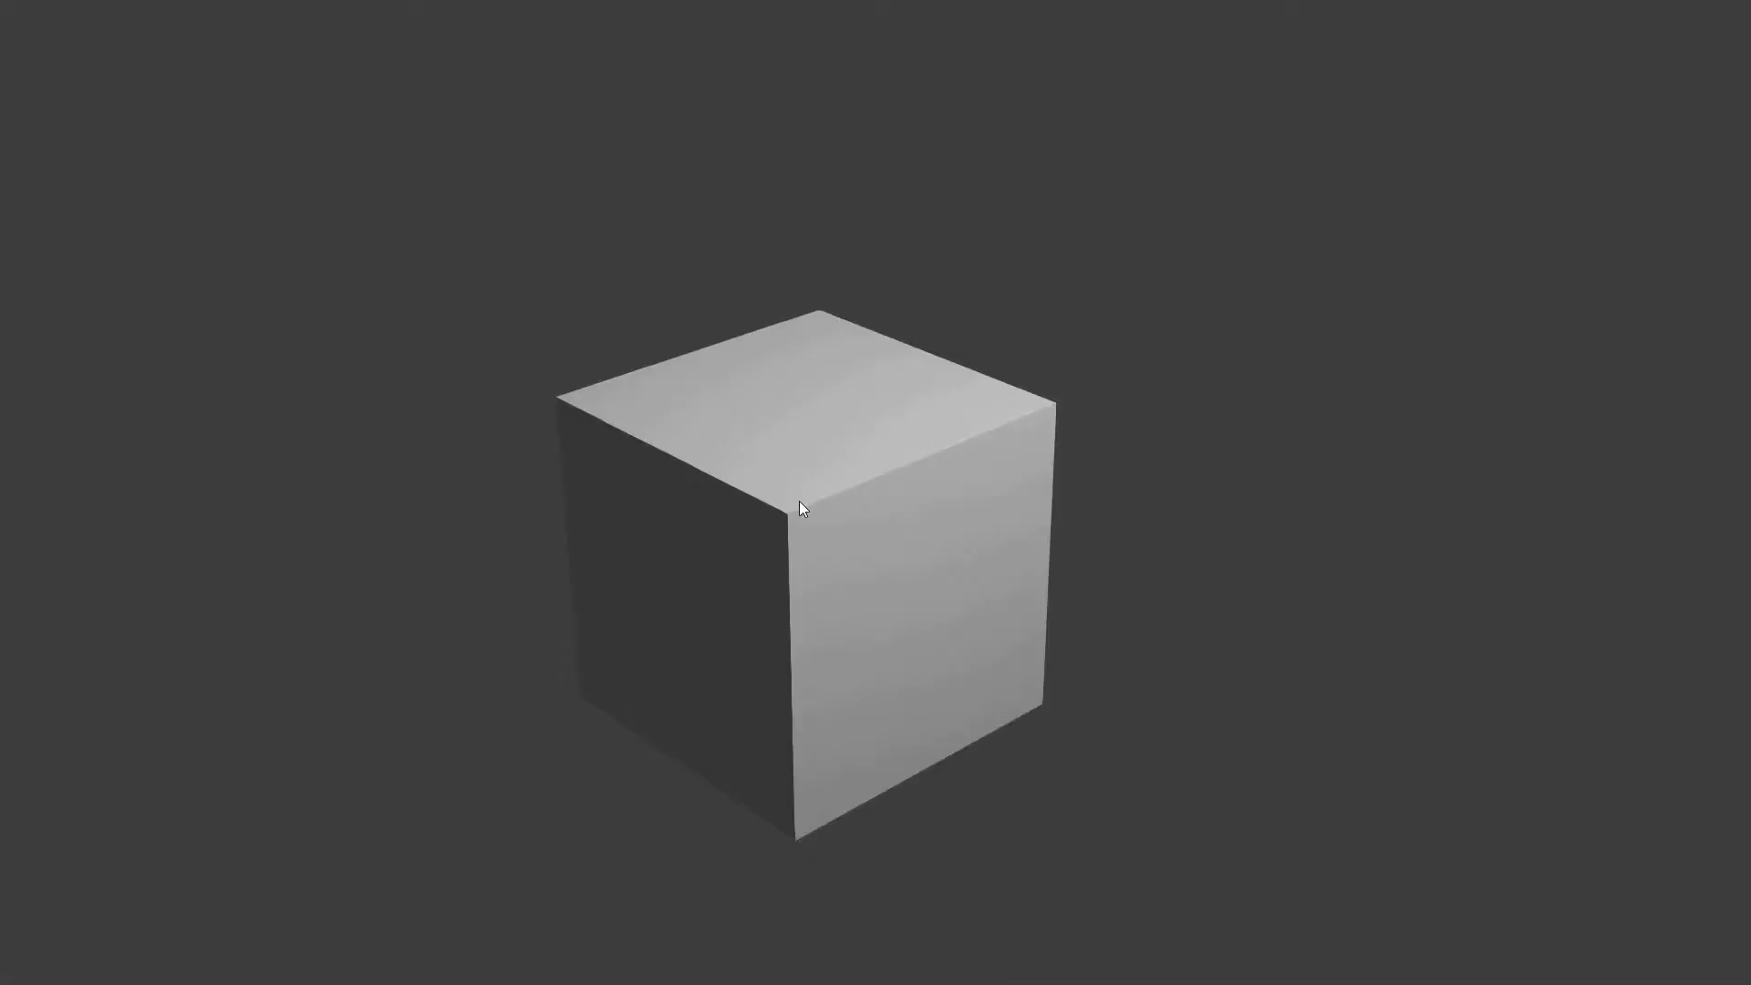
- Exit the fullscreen player, set the project's window mode to Window, and test-play the scene in a resizable window
key(Escape)
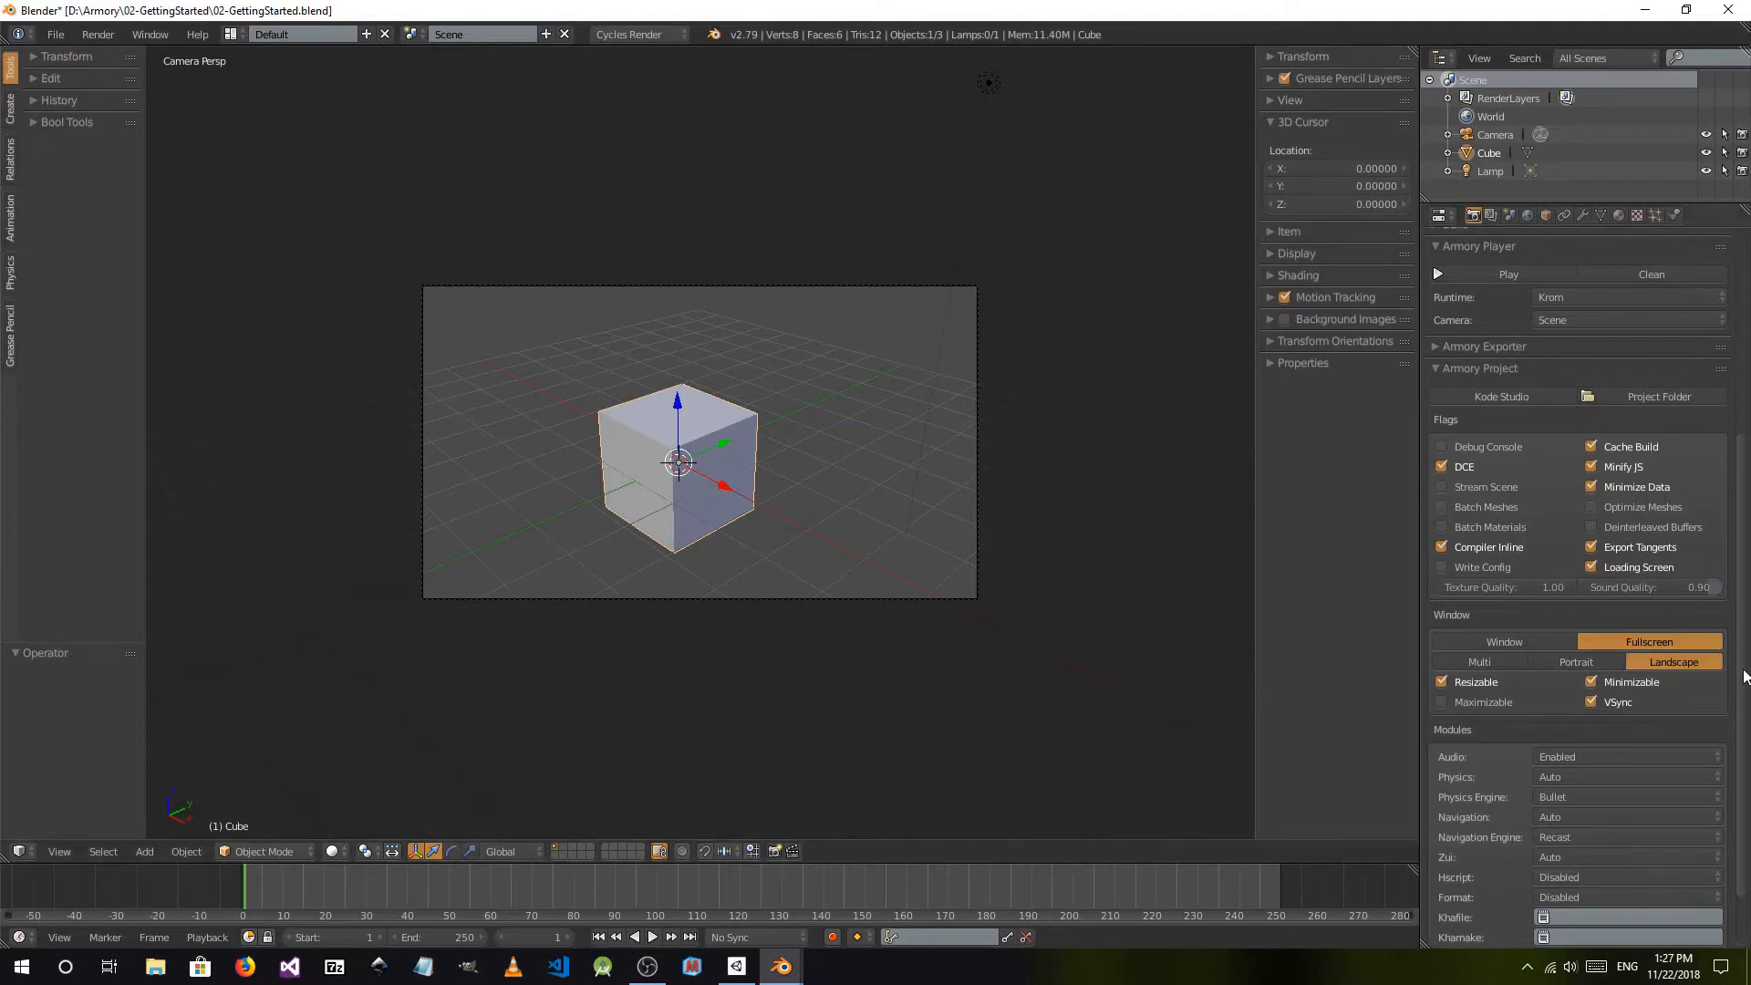
click(1530, 643)
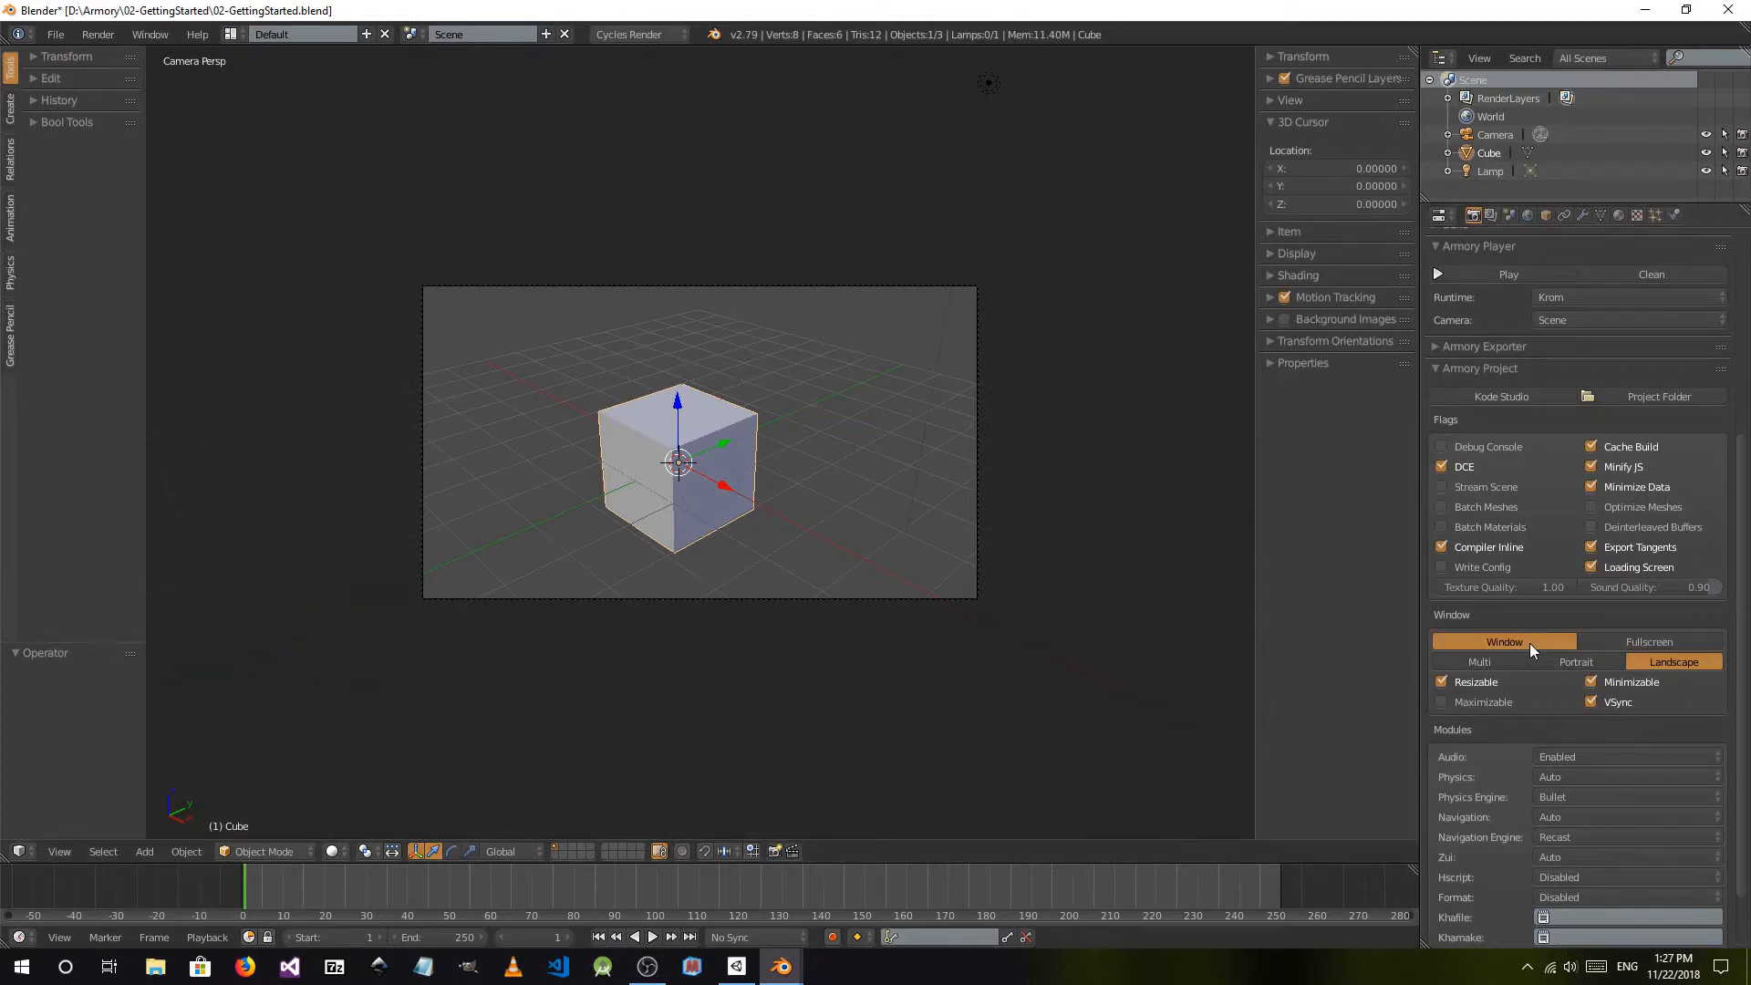
click(1480, 276)
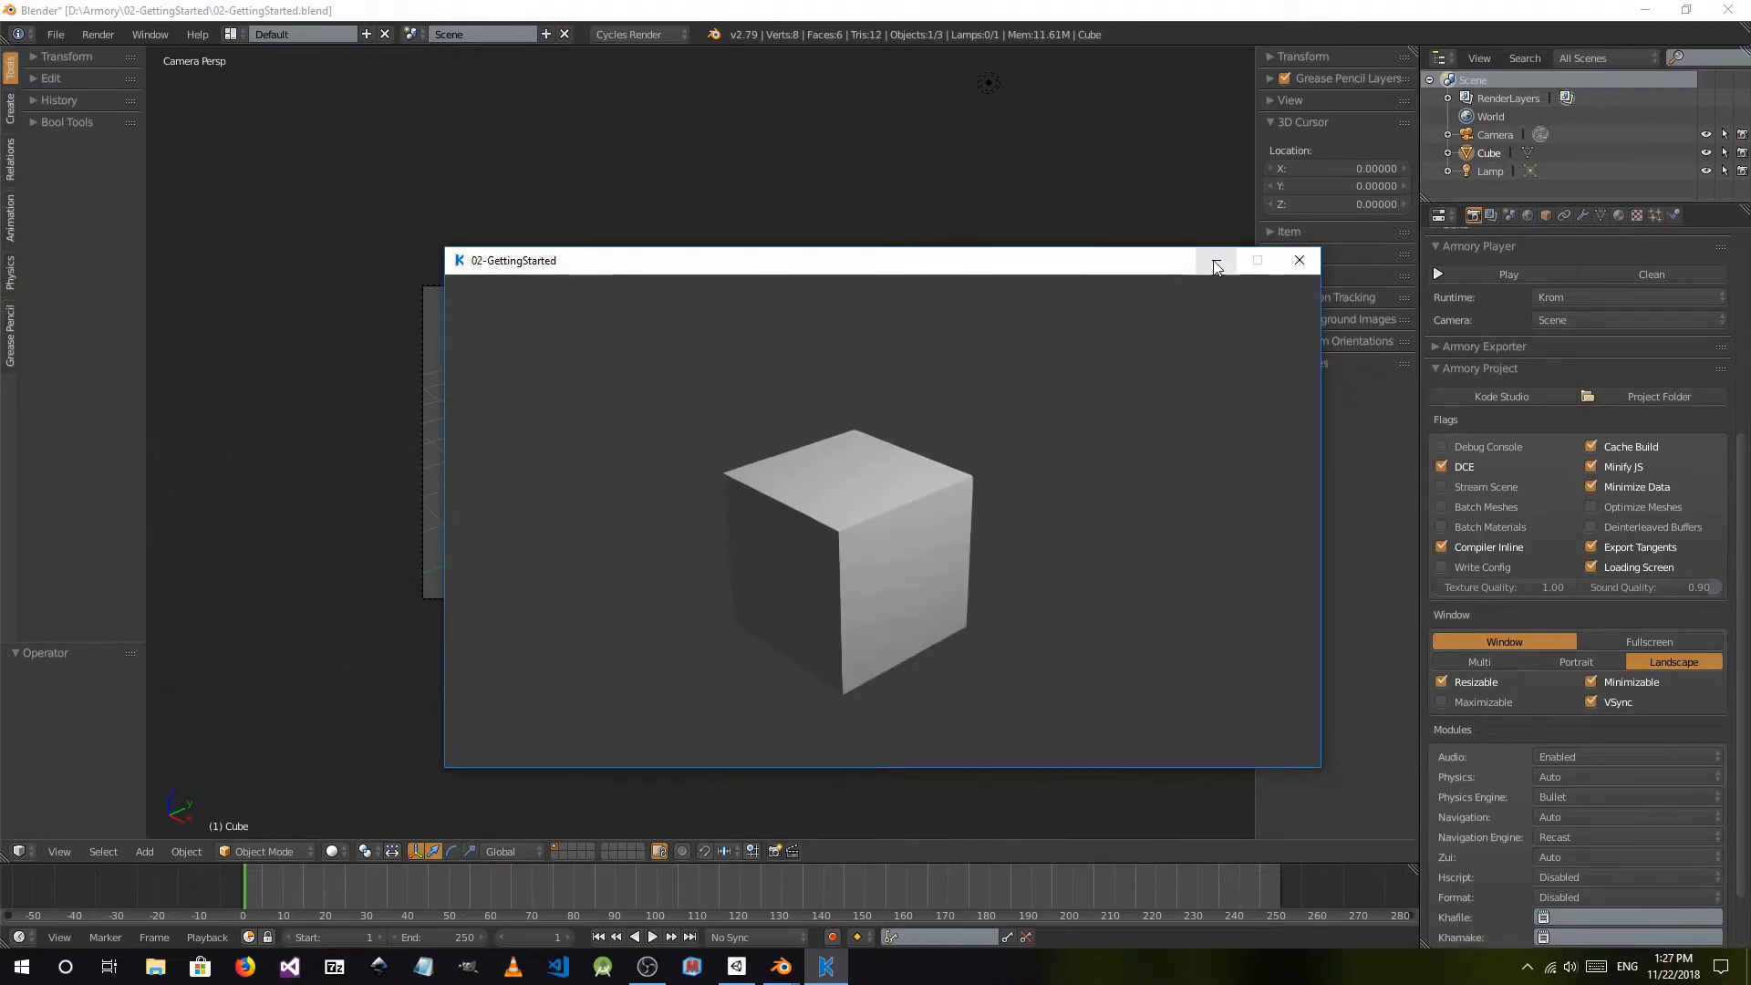
click(1299, 261)
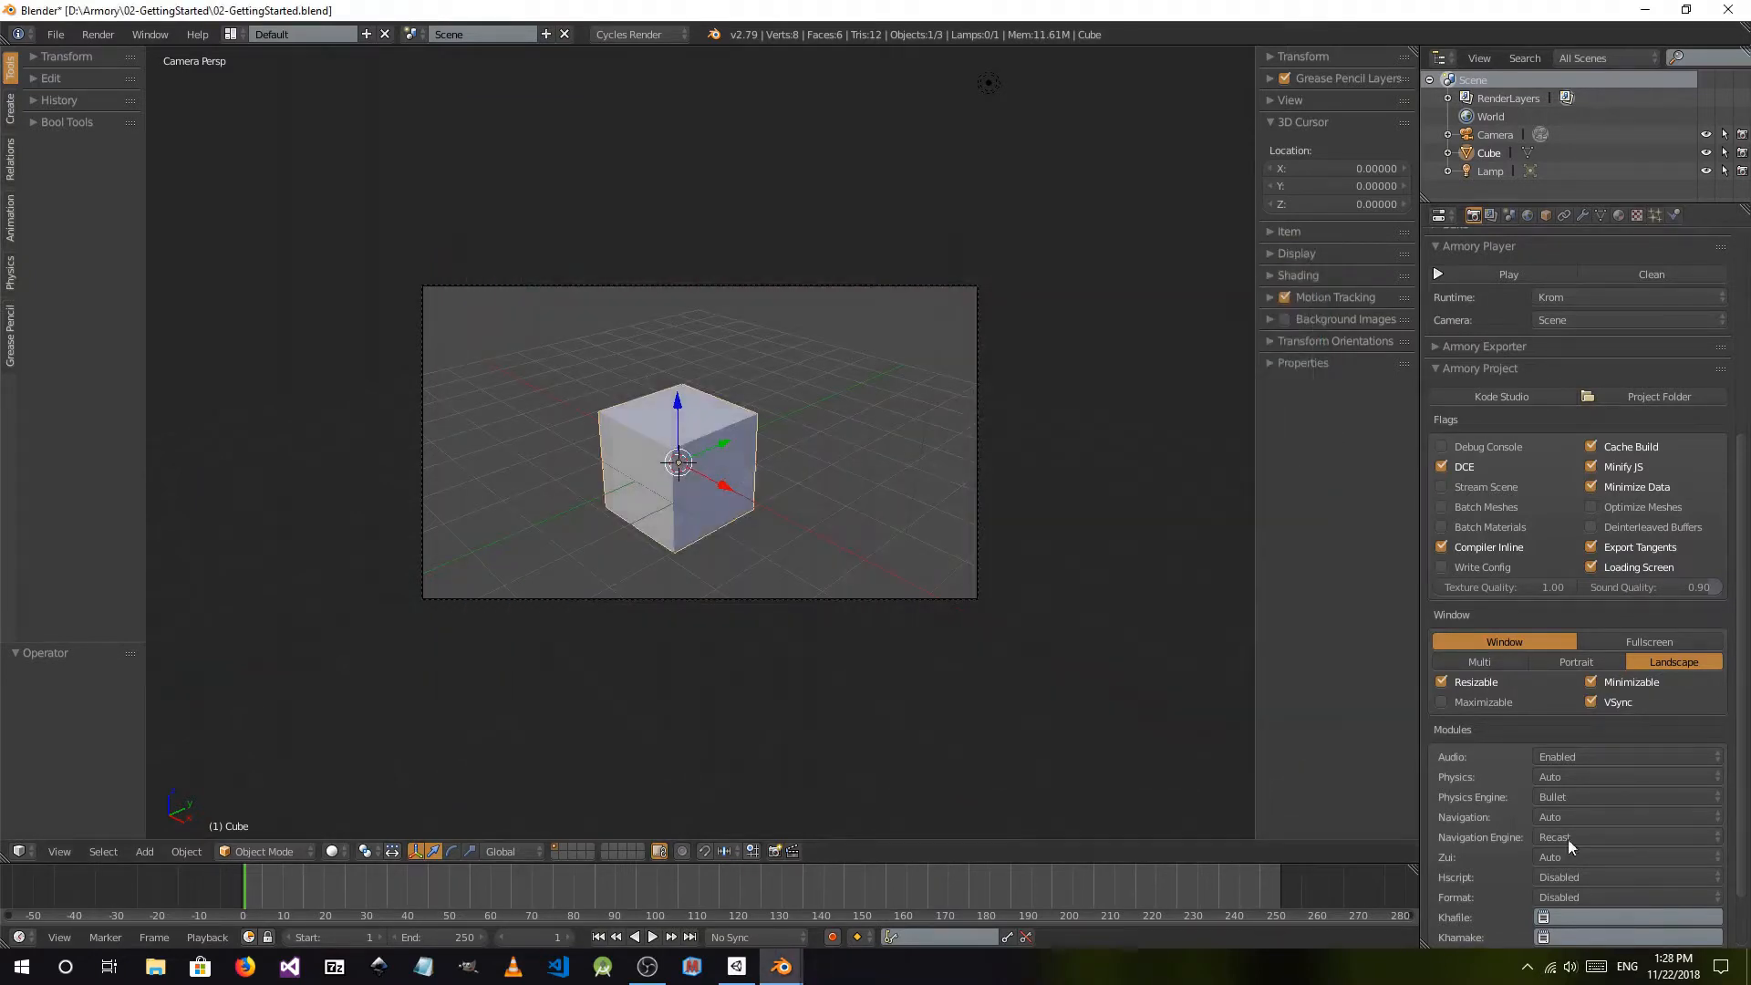
- Disable the Resizable window option and collapse the Armory Project settings
click(1441, 683)
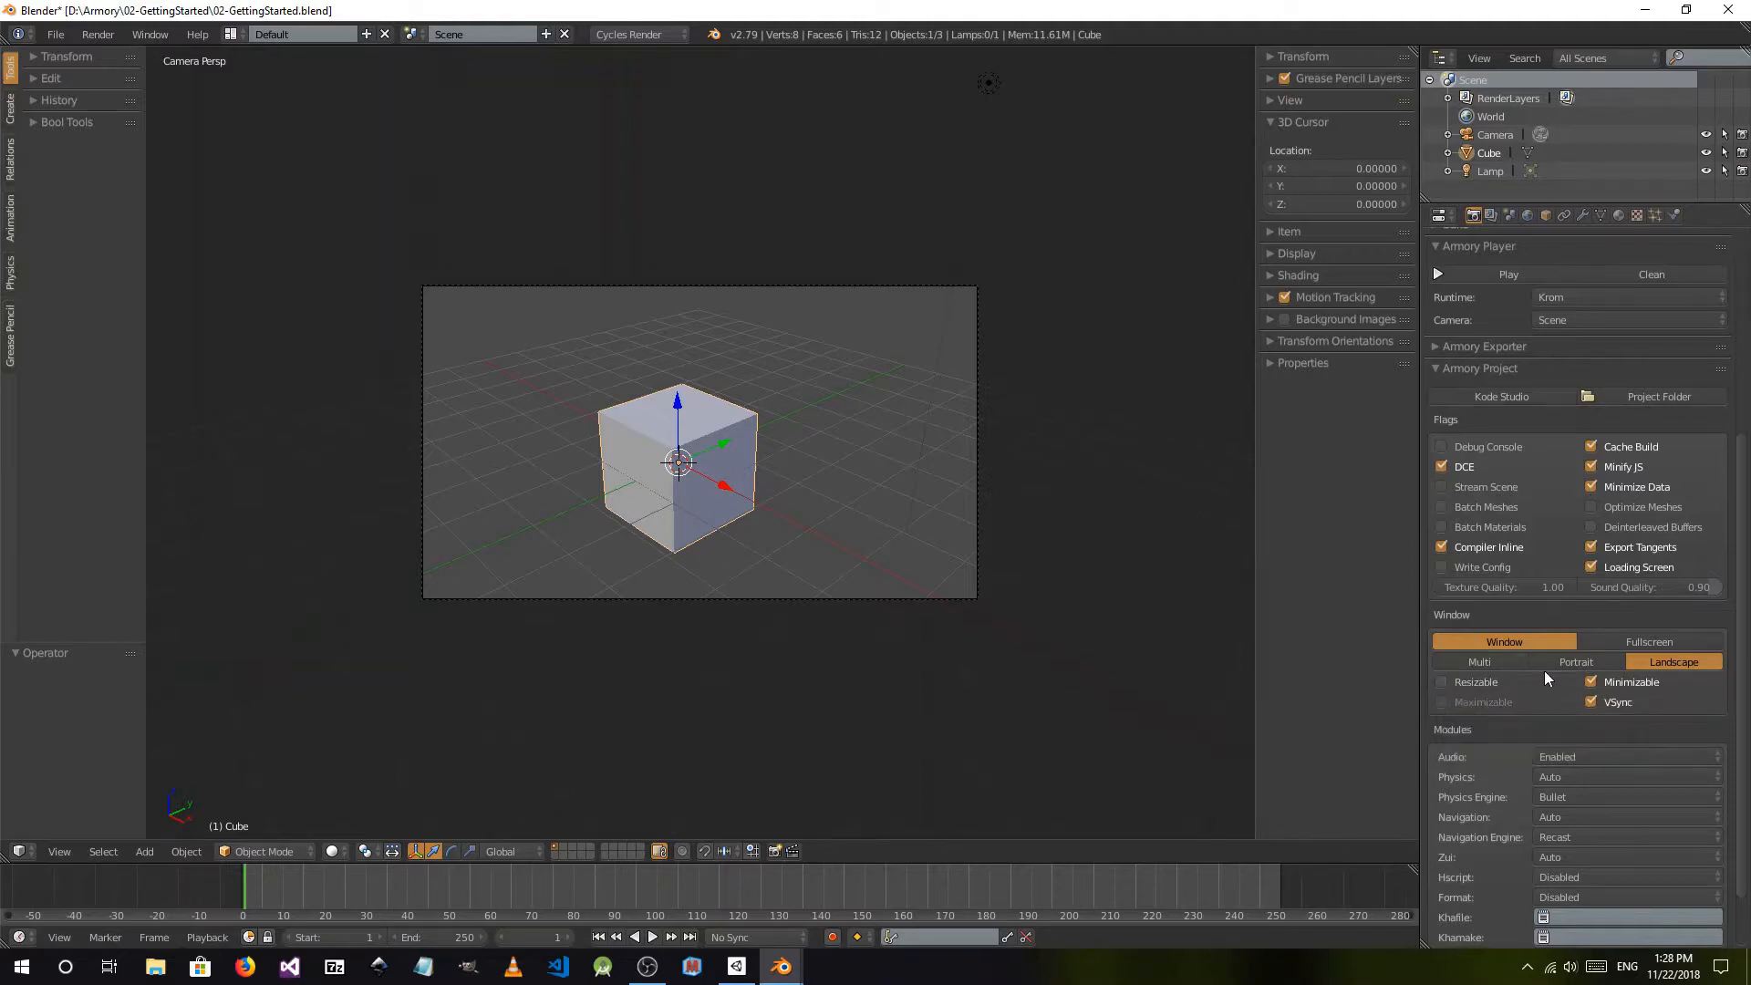
scroll(1545, 670, down, 2)
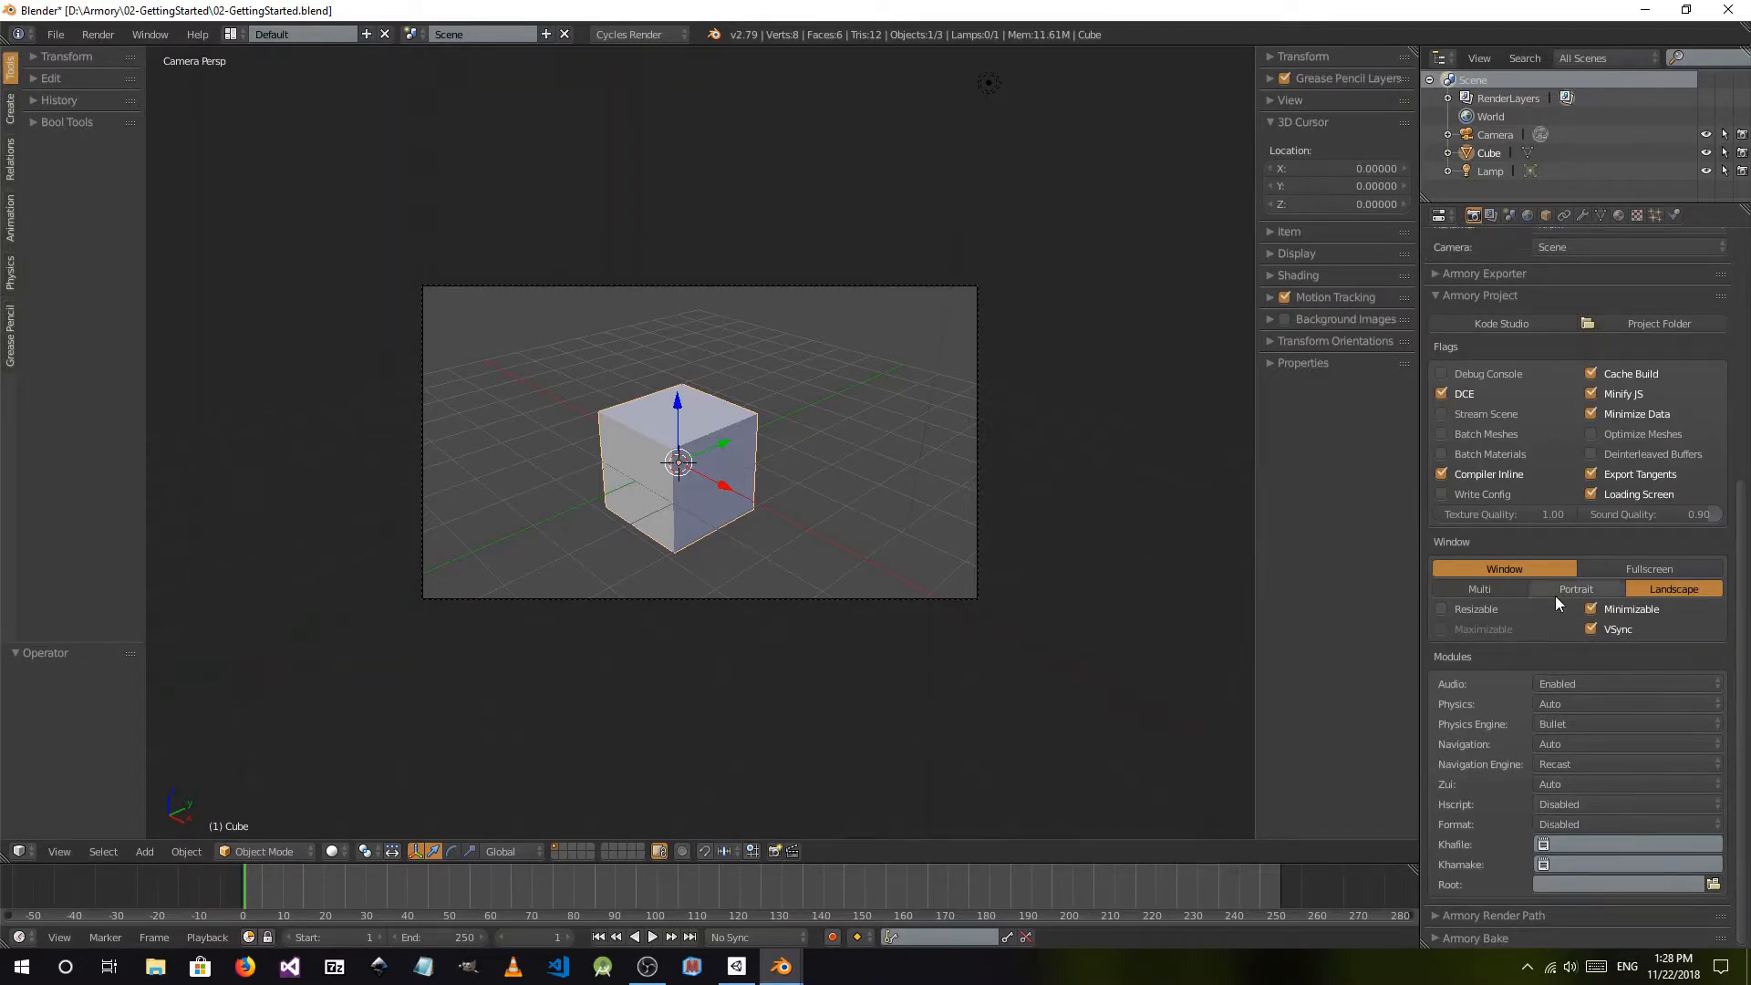
scroll(1556, 594, up, 1)
scroll(1561, 614, down, 1)
click(1436, 298)
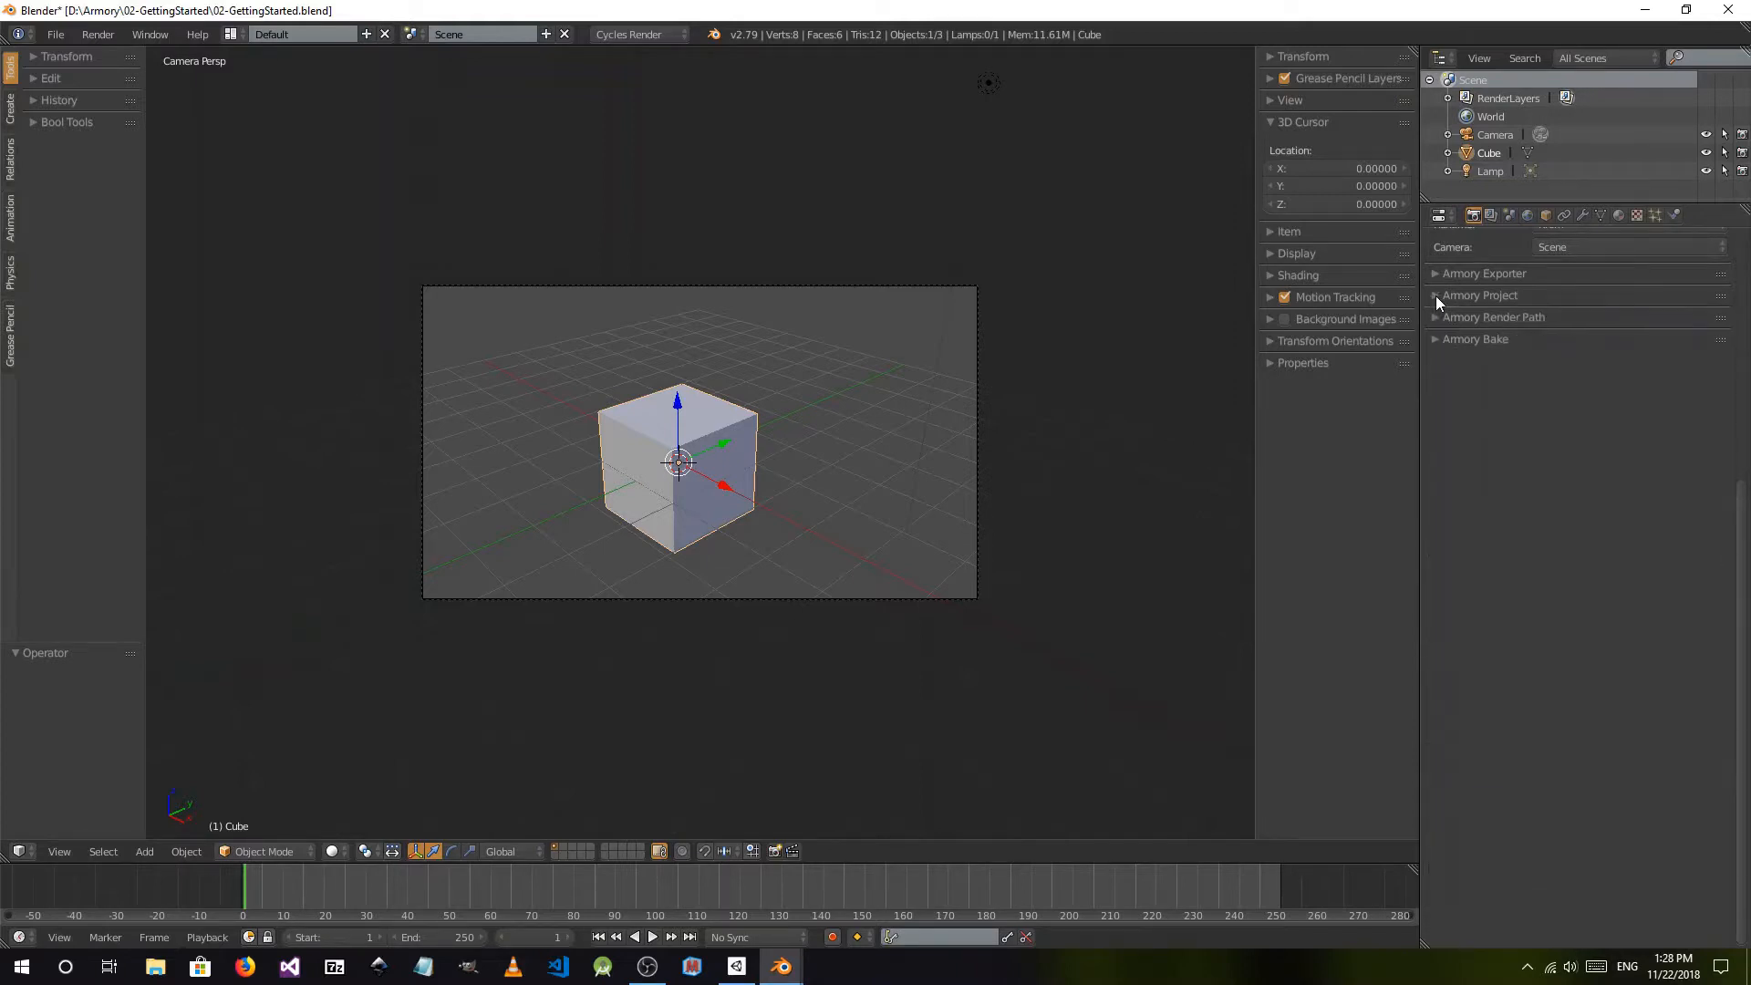
- Examine the Armory Render Path settings, including the renderer, shadows and global illumination sections, and collapse them
click(1436, 316)
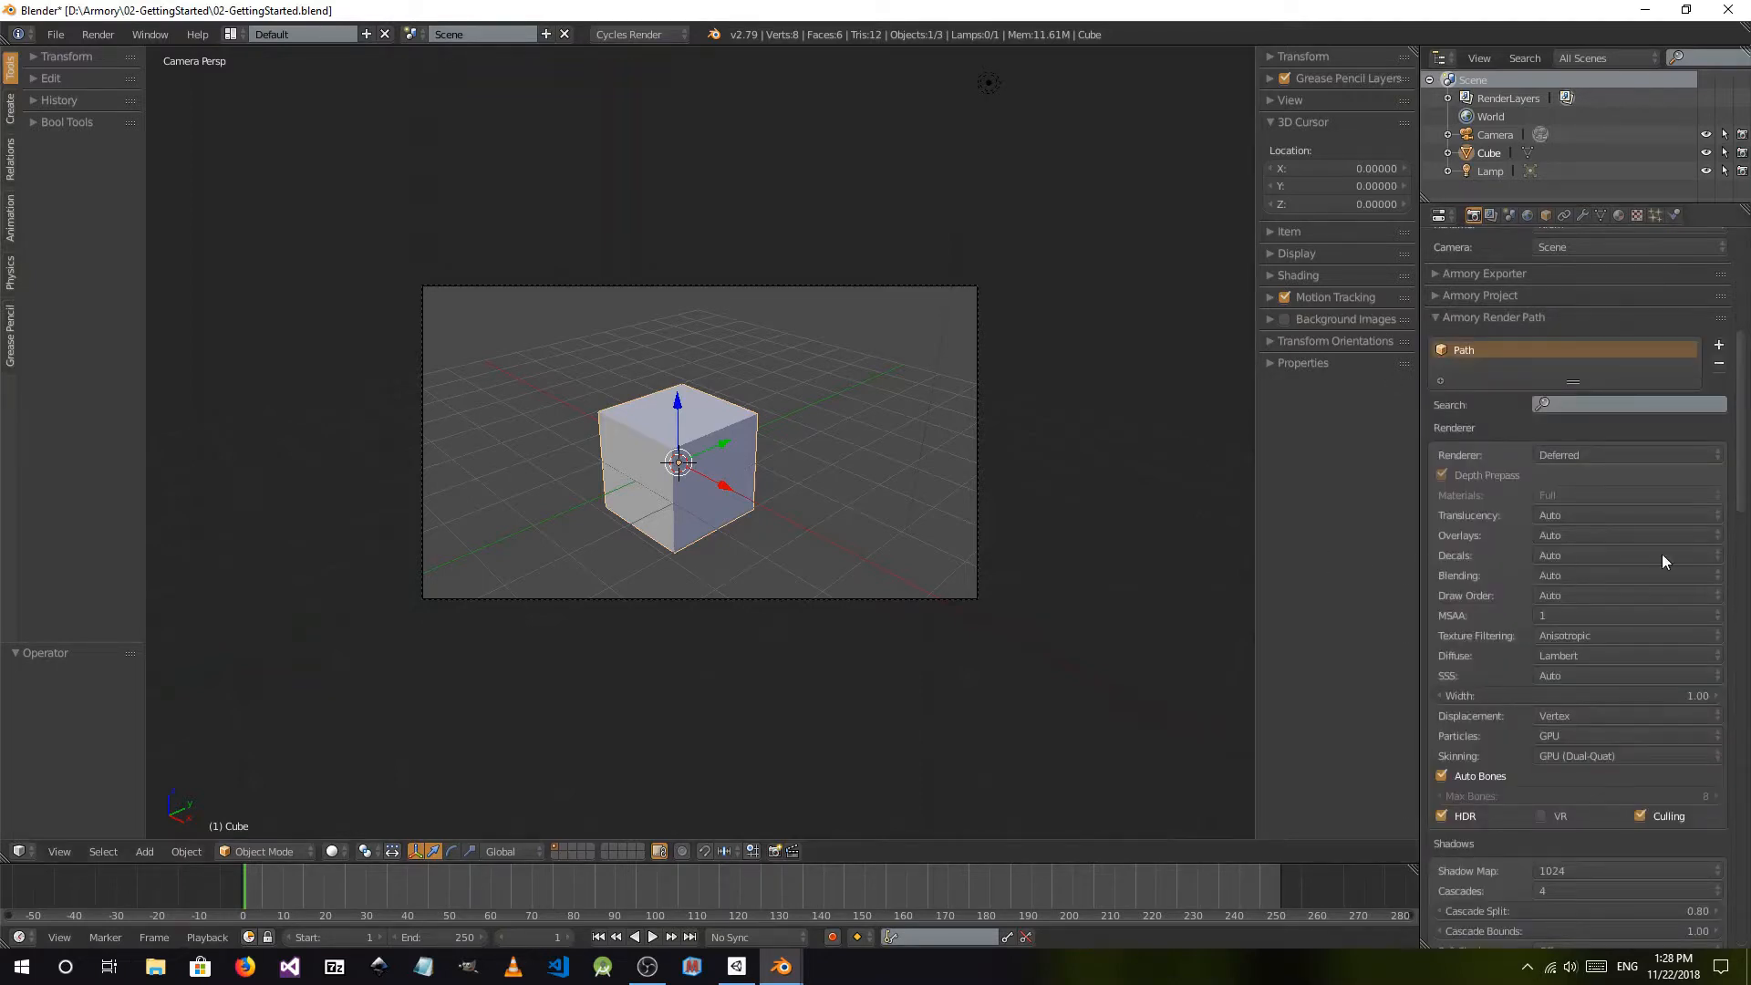
scroll(1699, 561, down, 5)
scroll(1688, 593, up, 12)
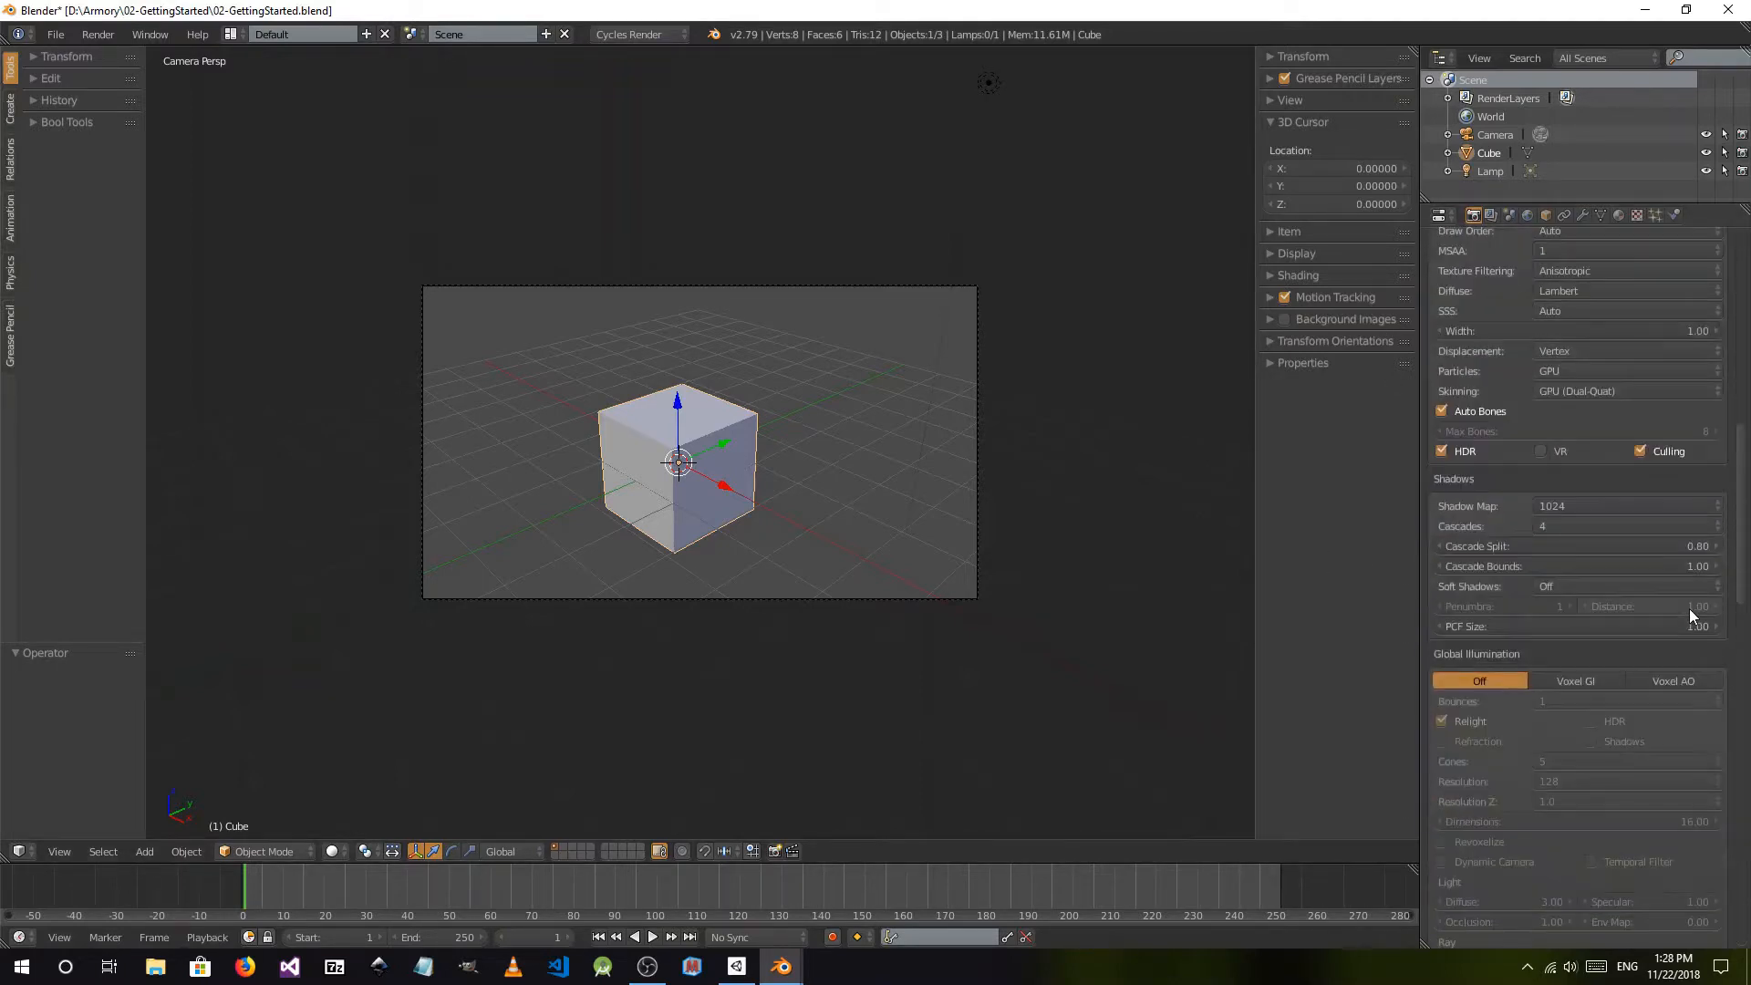
scroll(1666, 610, down, 9)
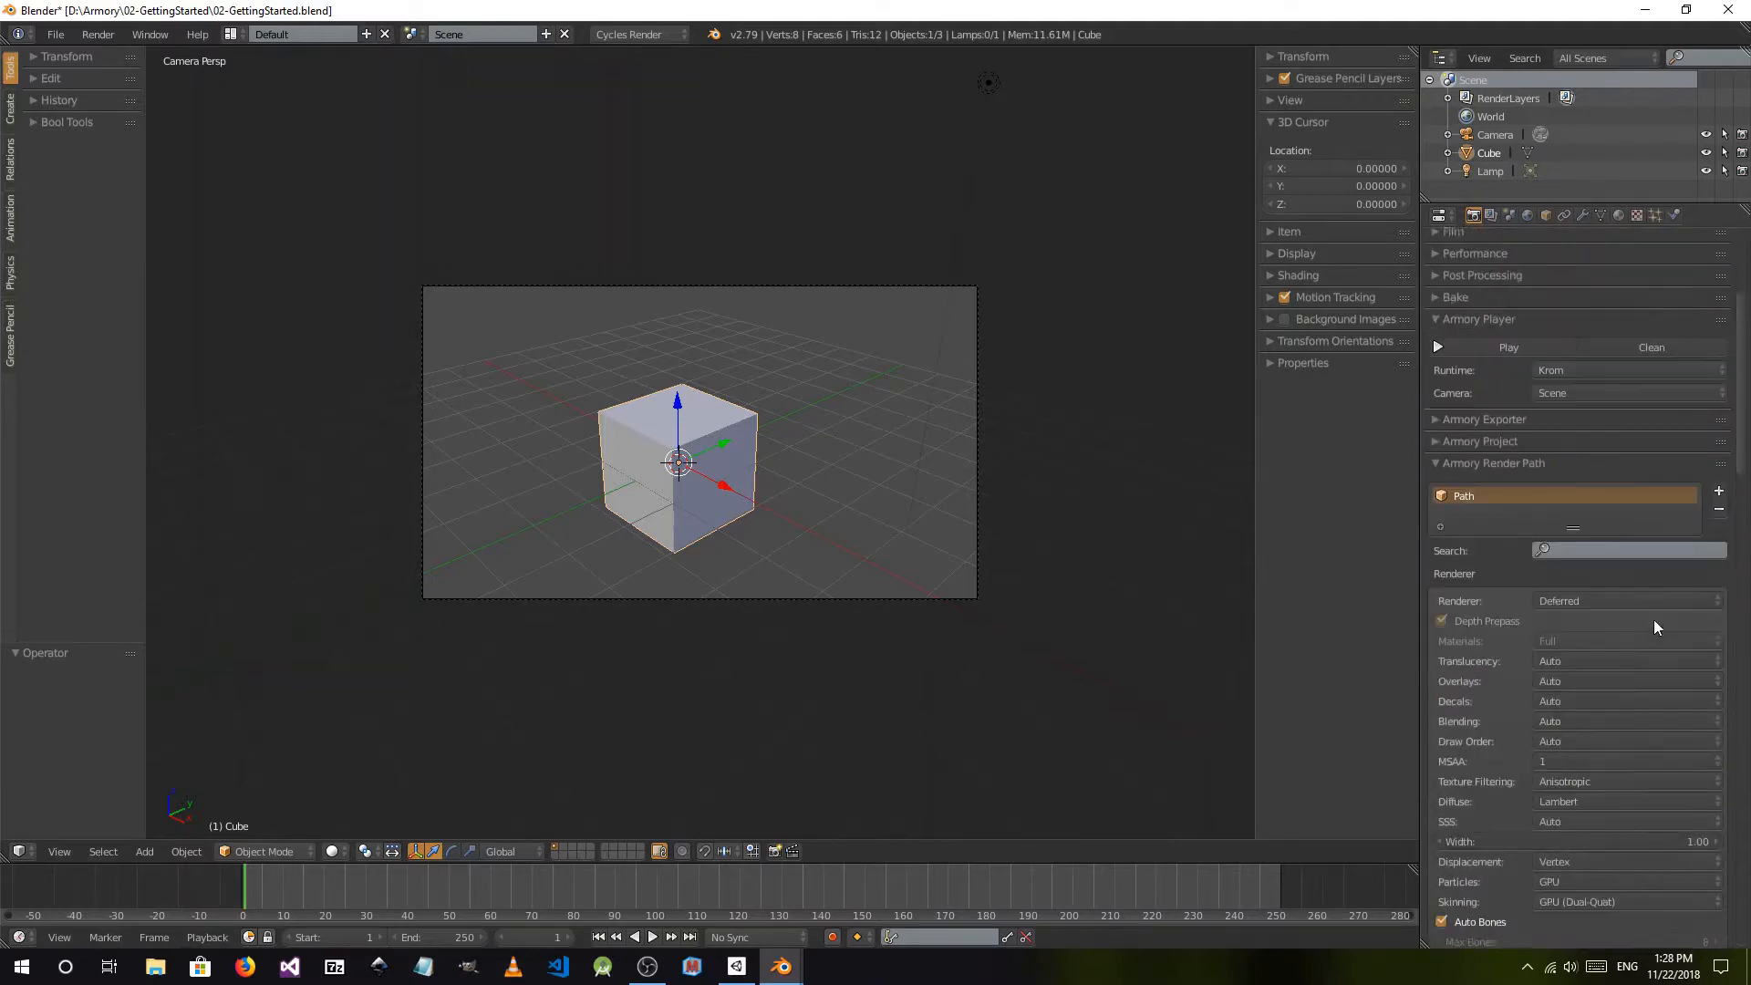
scroll(1645, 521, down, 14)
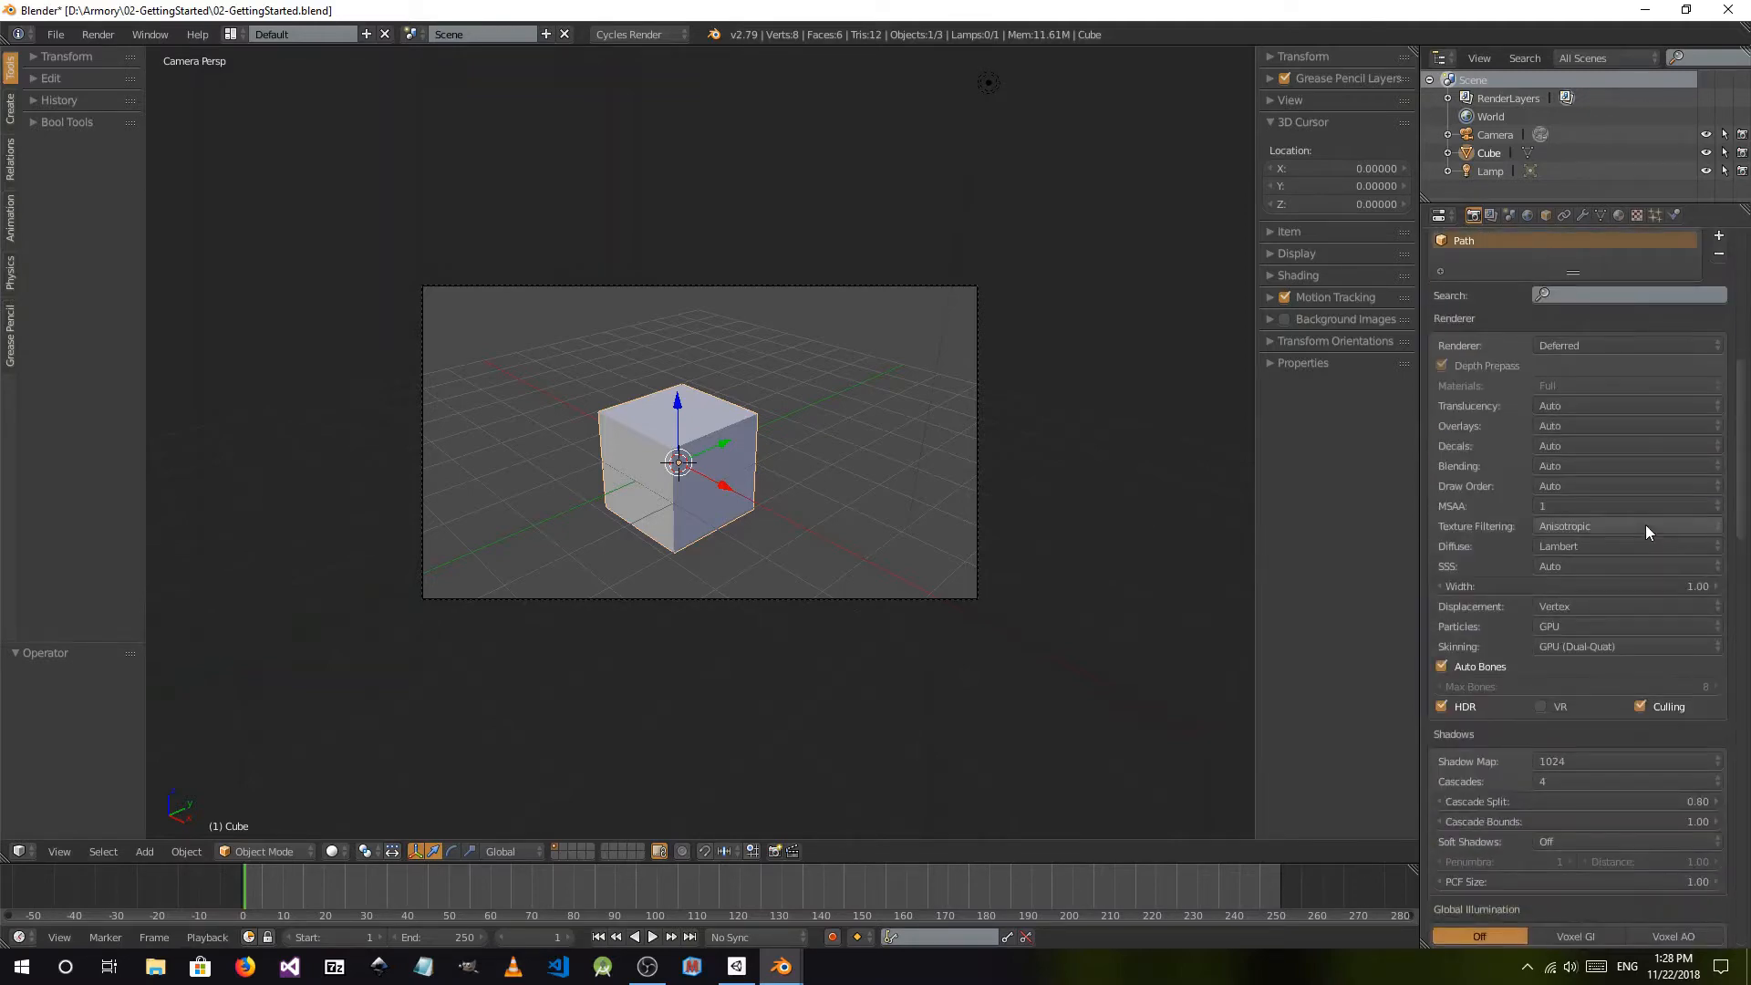
scroll(1641, 565, up, 20)
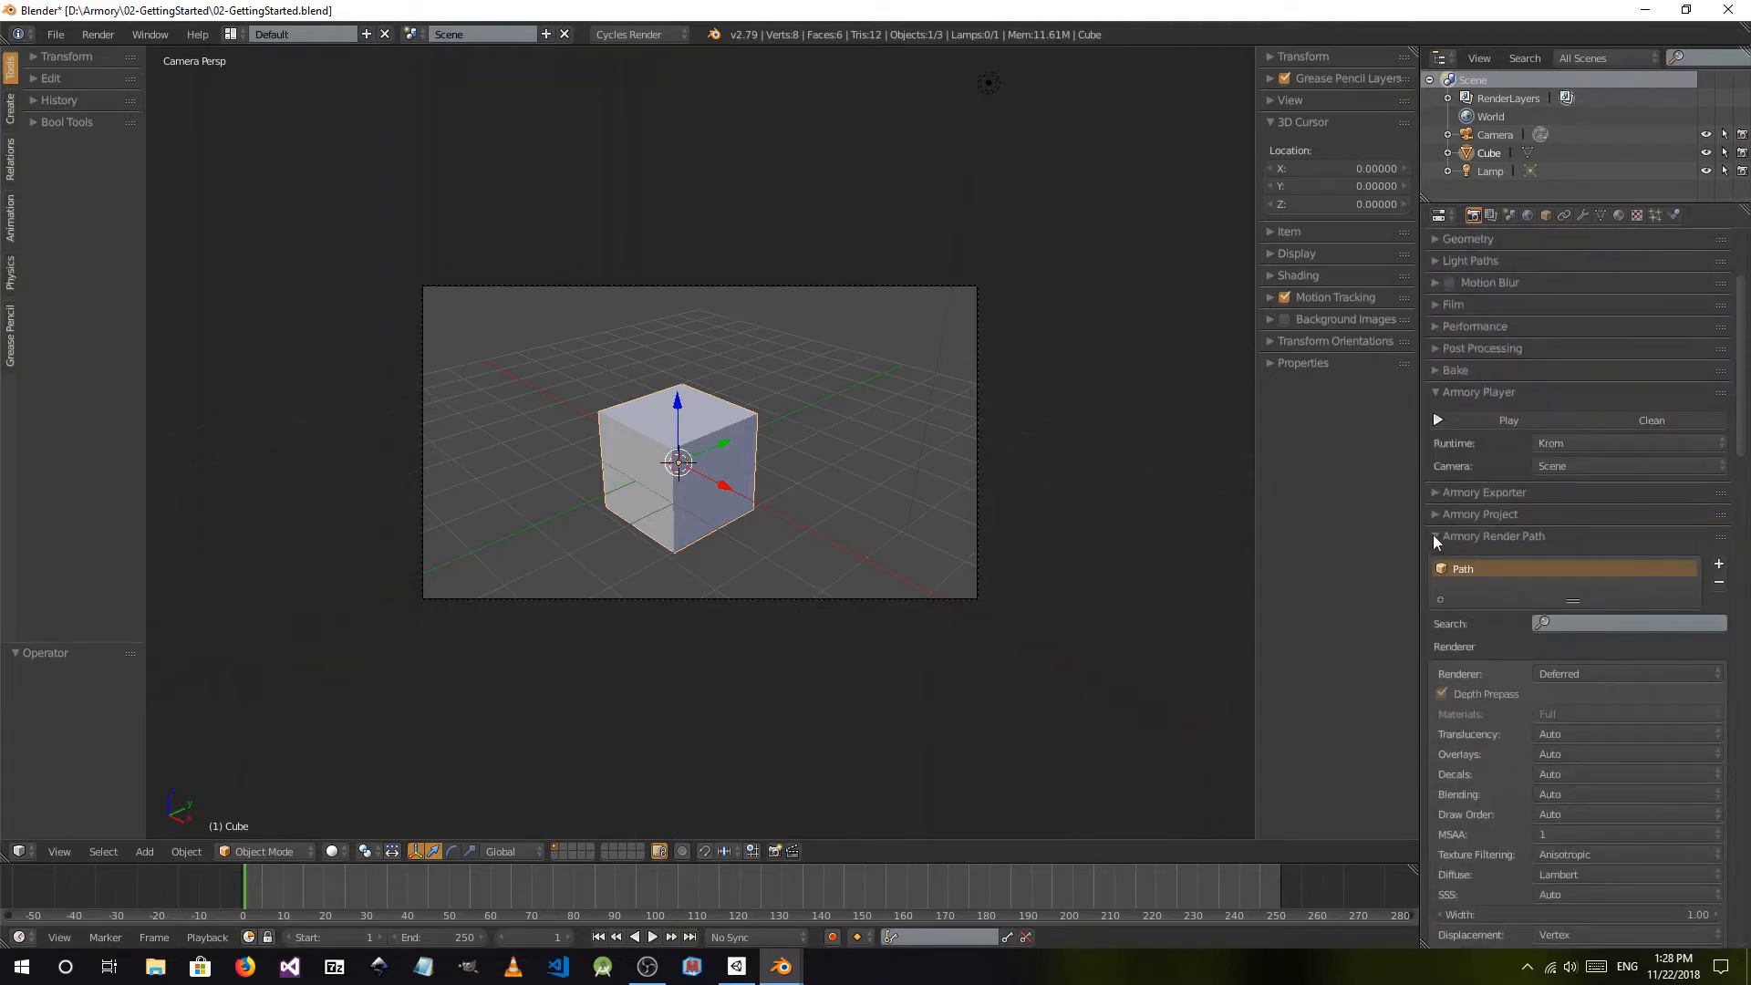
click(1434, 537)
- Look over the Armory Bake lightmap settings and collapse them
click(1438, 559)
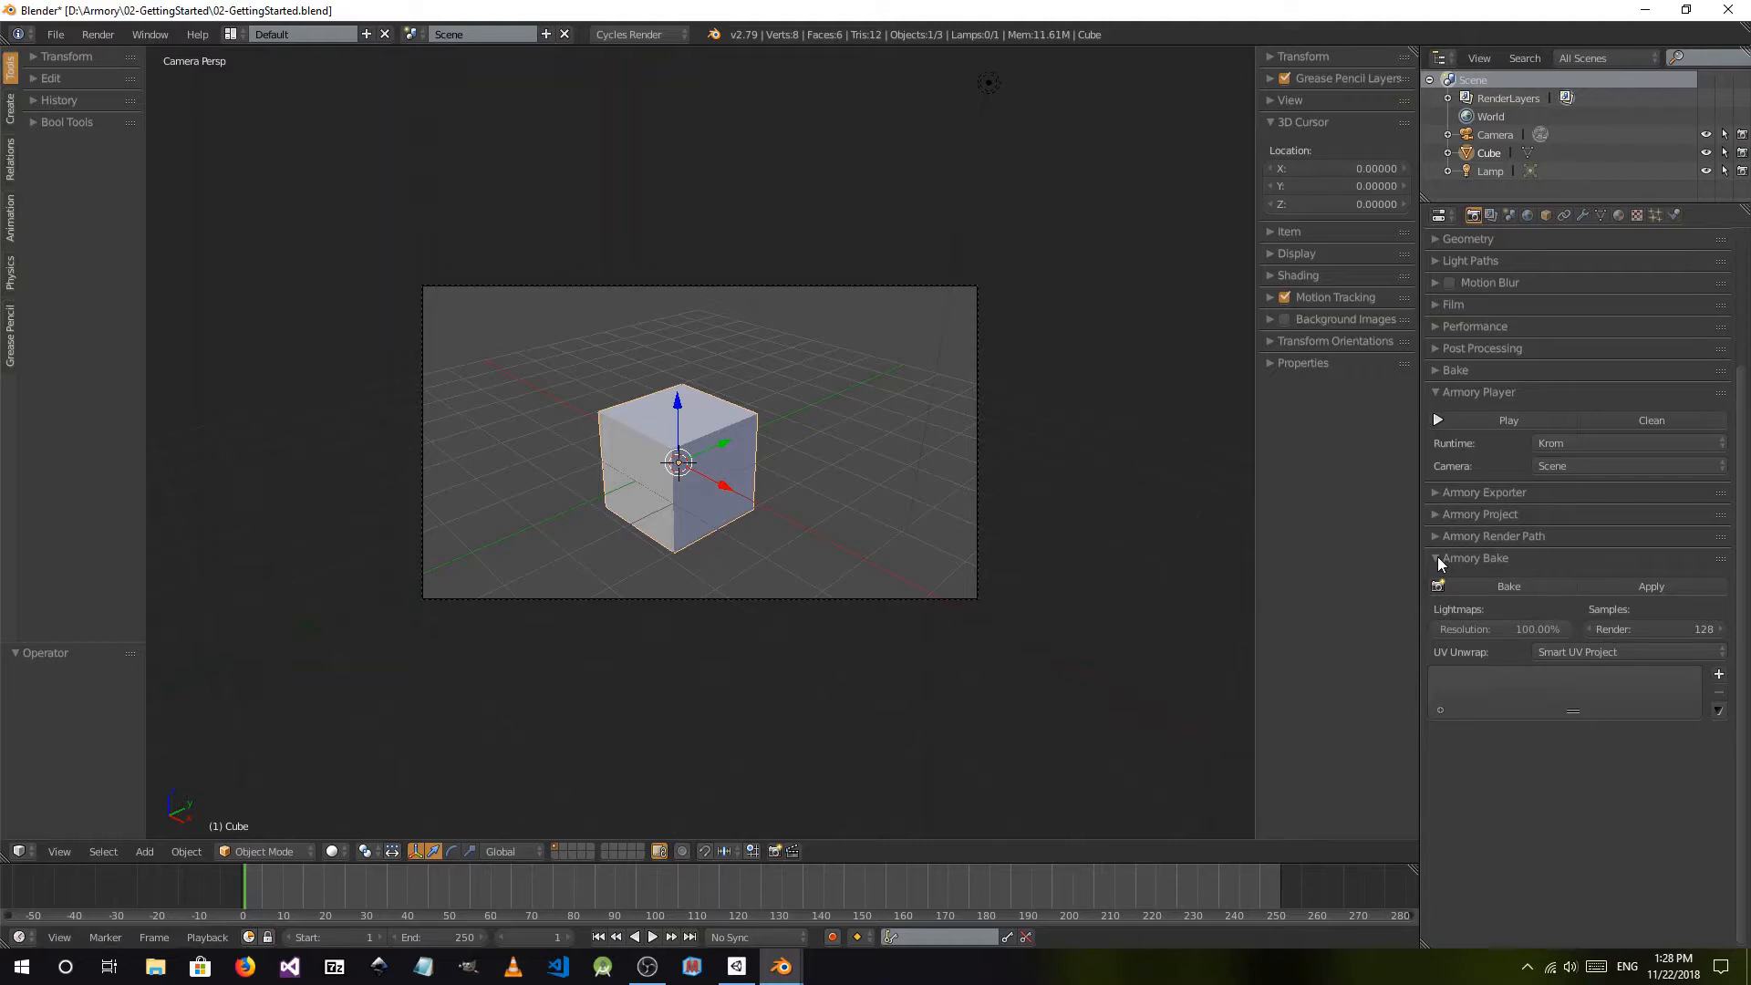
click(1438, 560)
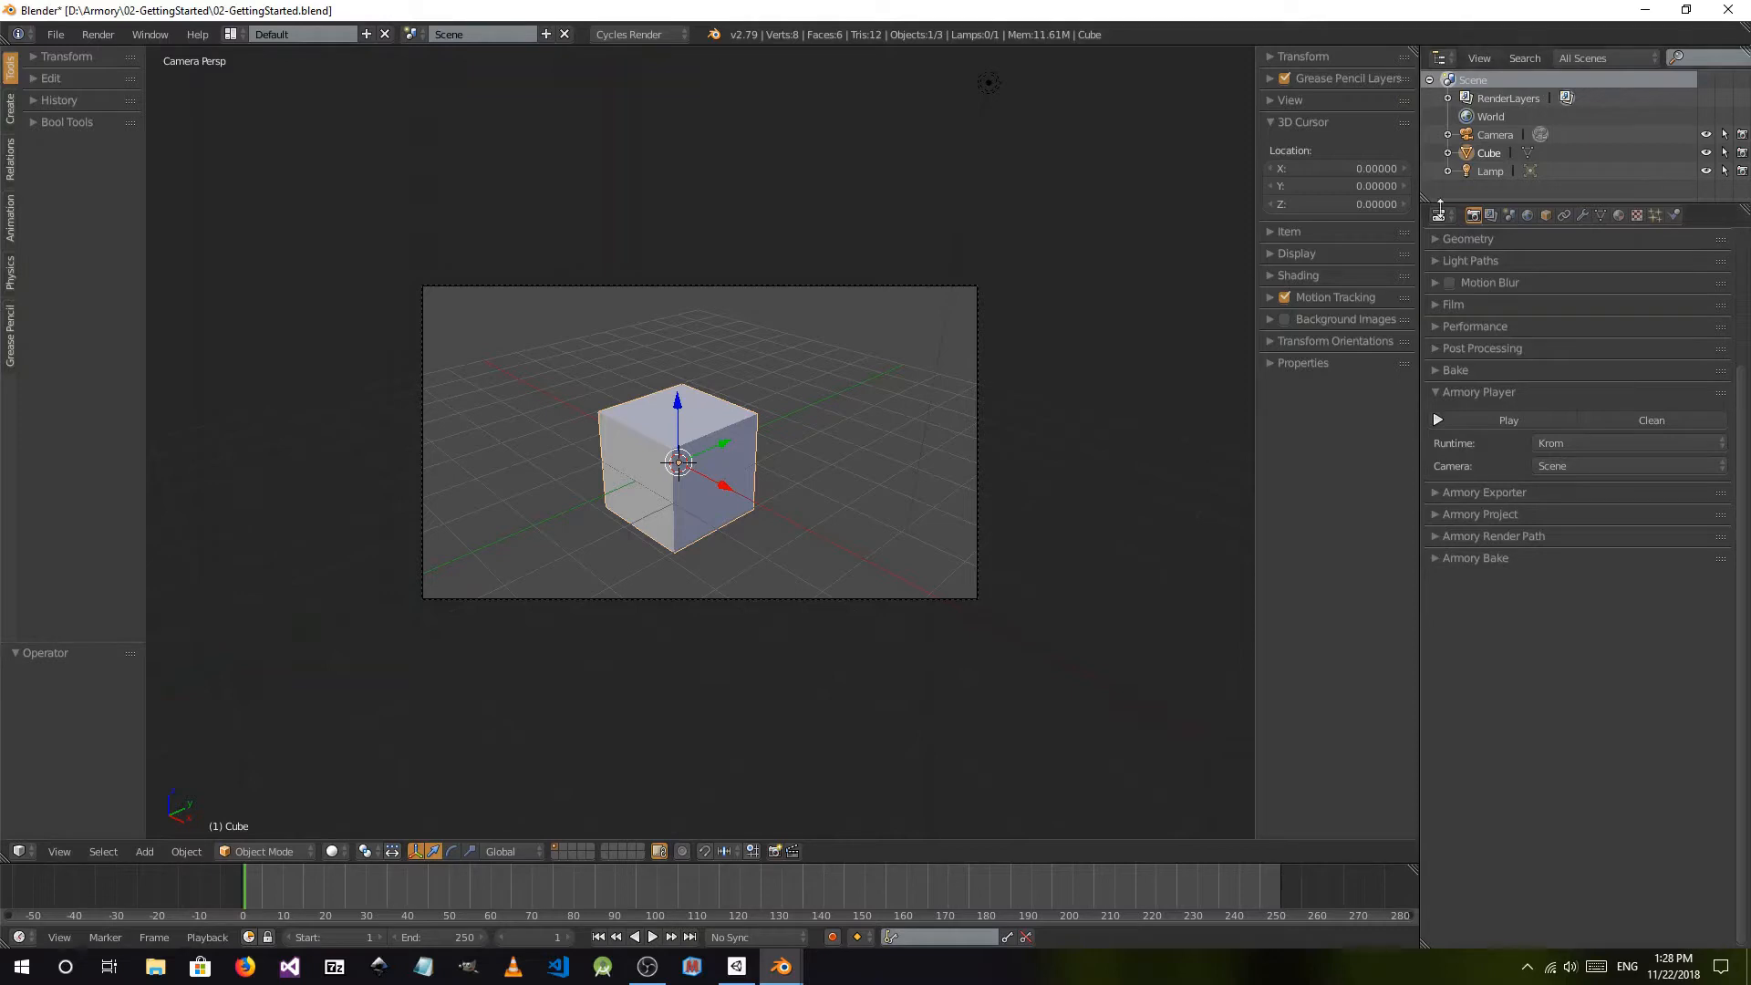
scroll(1518, 271, up, 5)
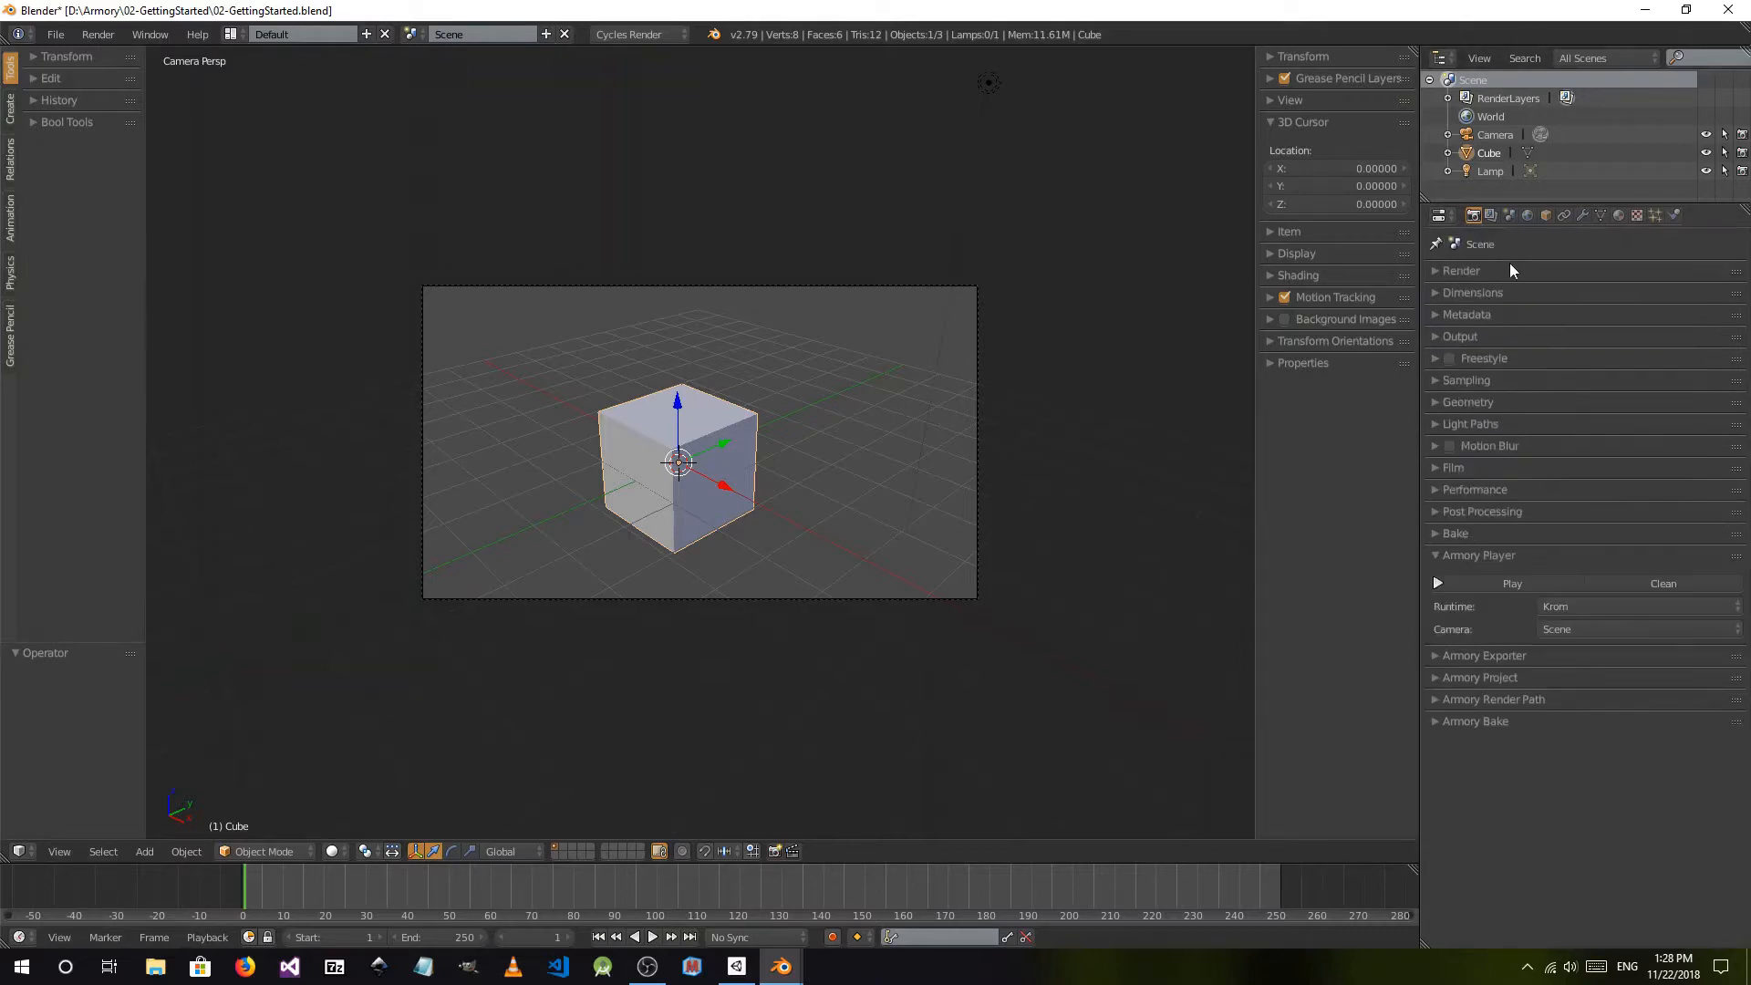
- Examine the scene's Armory Traits, Props and Navigation settings and the types offered for a new trait
click(1488, 218)
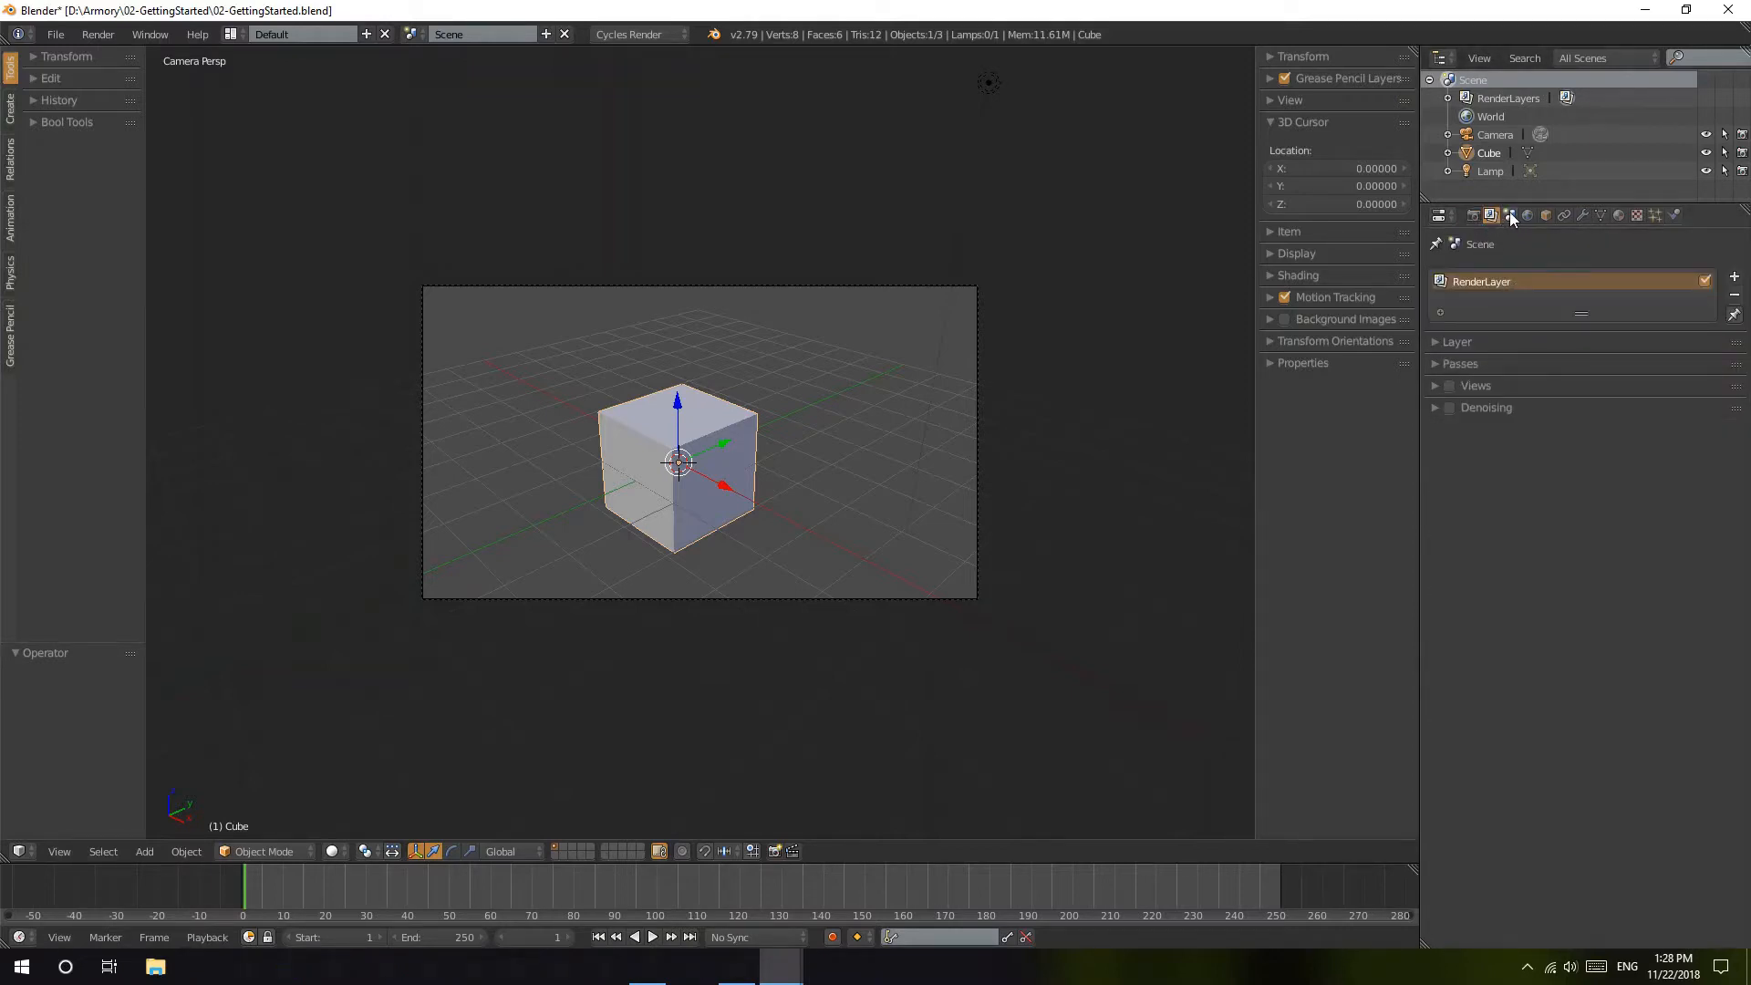
click(1509, 217)
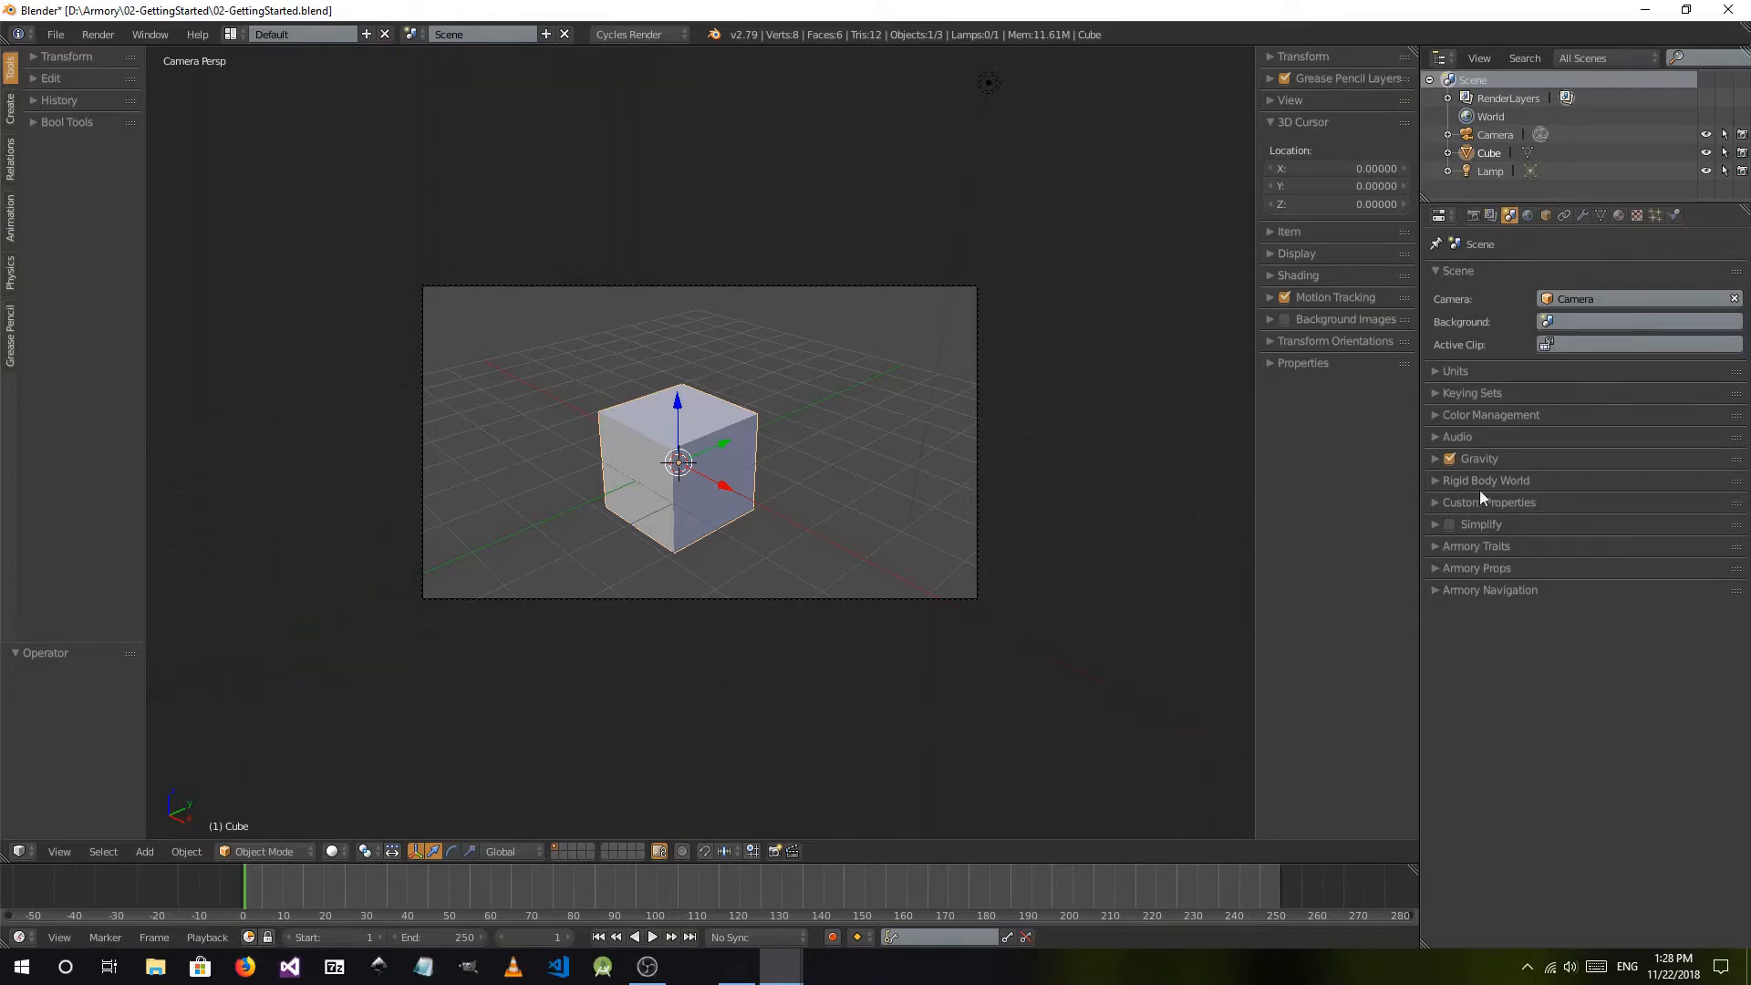
click(1430, 545)
click(1439, 639)
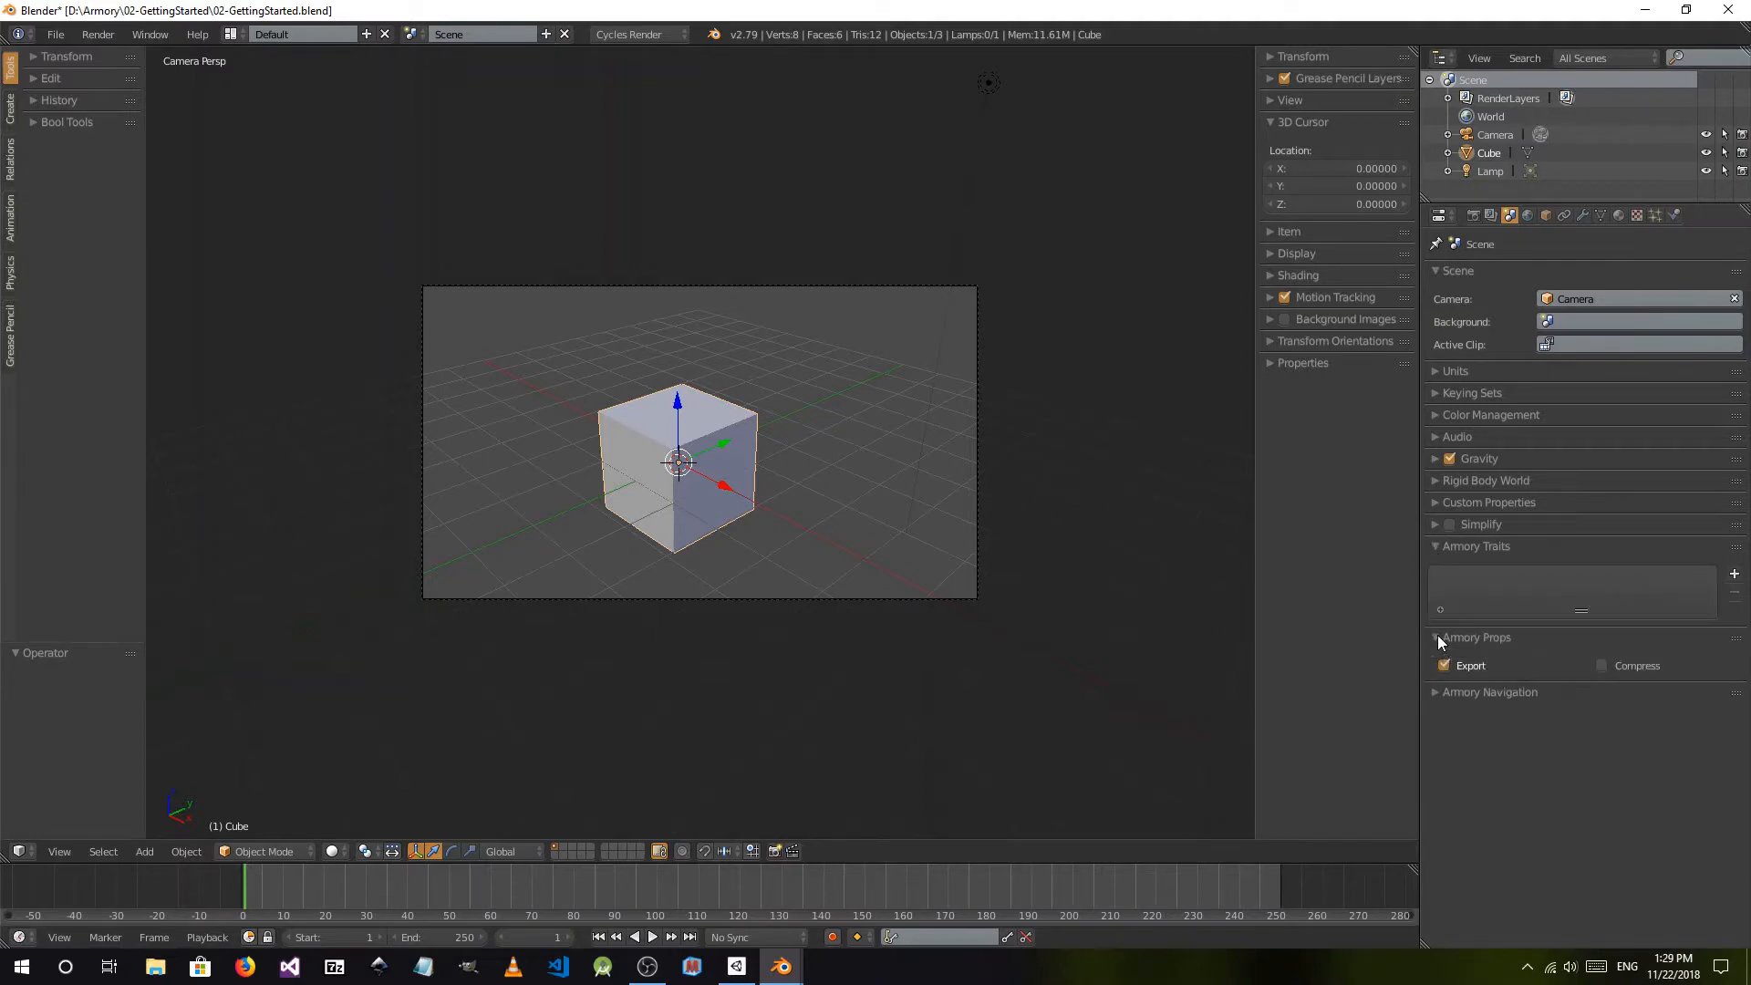
click(1438, 694)
click(1734, 576)
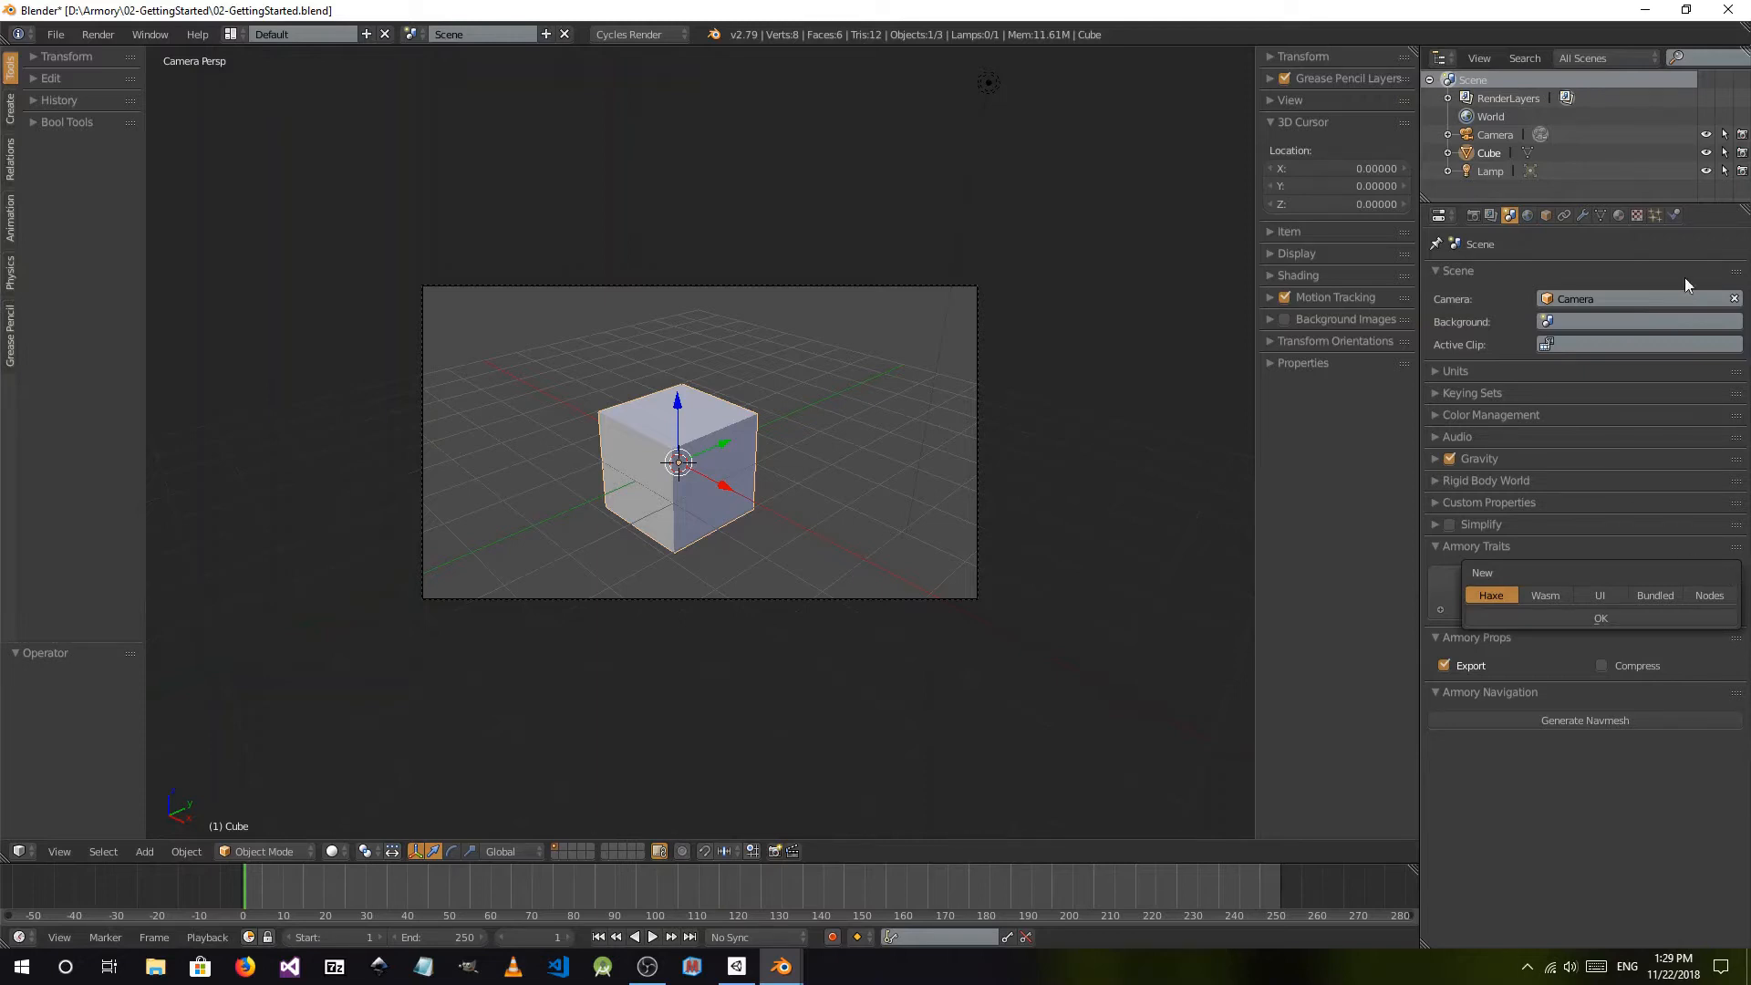
- Check the world settings and examine the cube's object-level Armory Traits, Props, Lod, Tilesheet and Proxy settings
click(1530, 213)
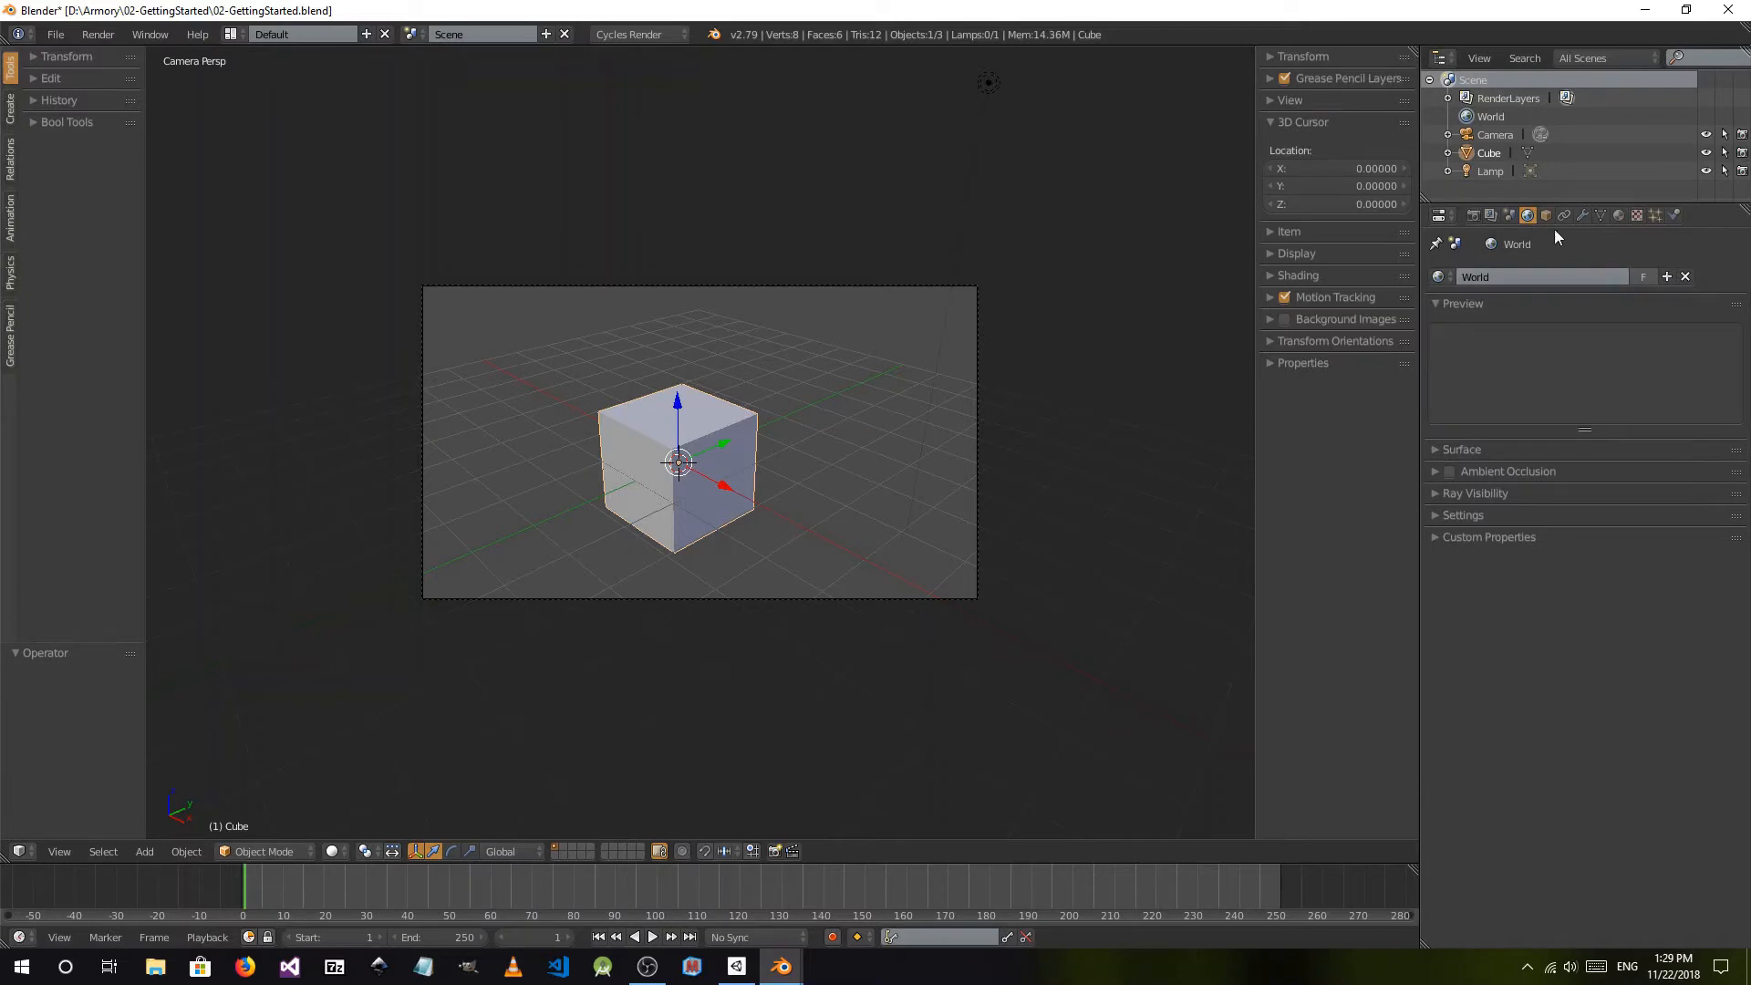
click(1546, 215)
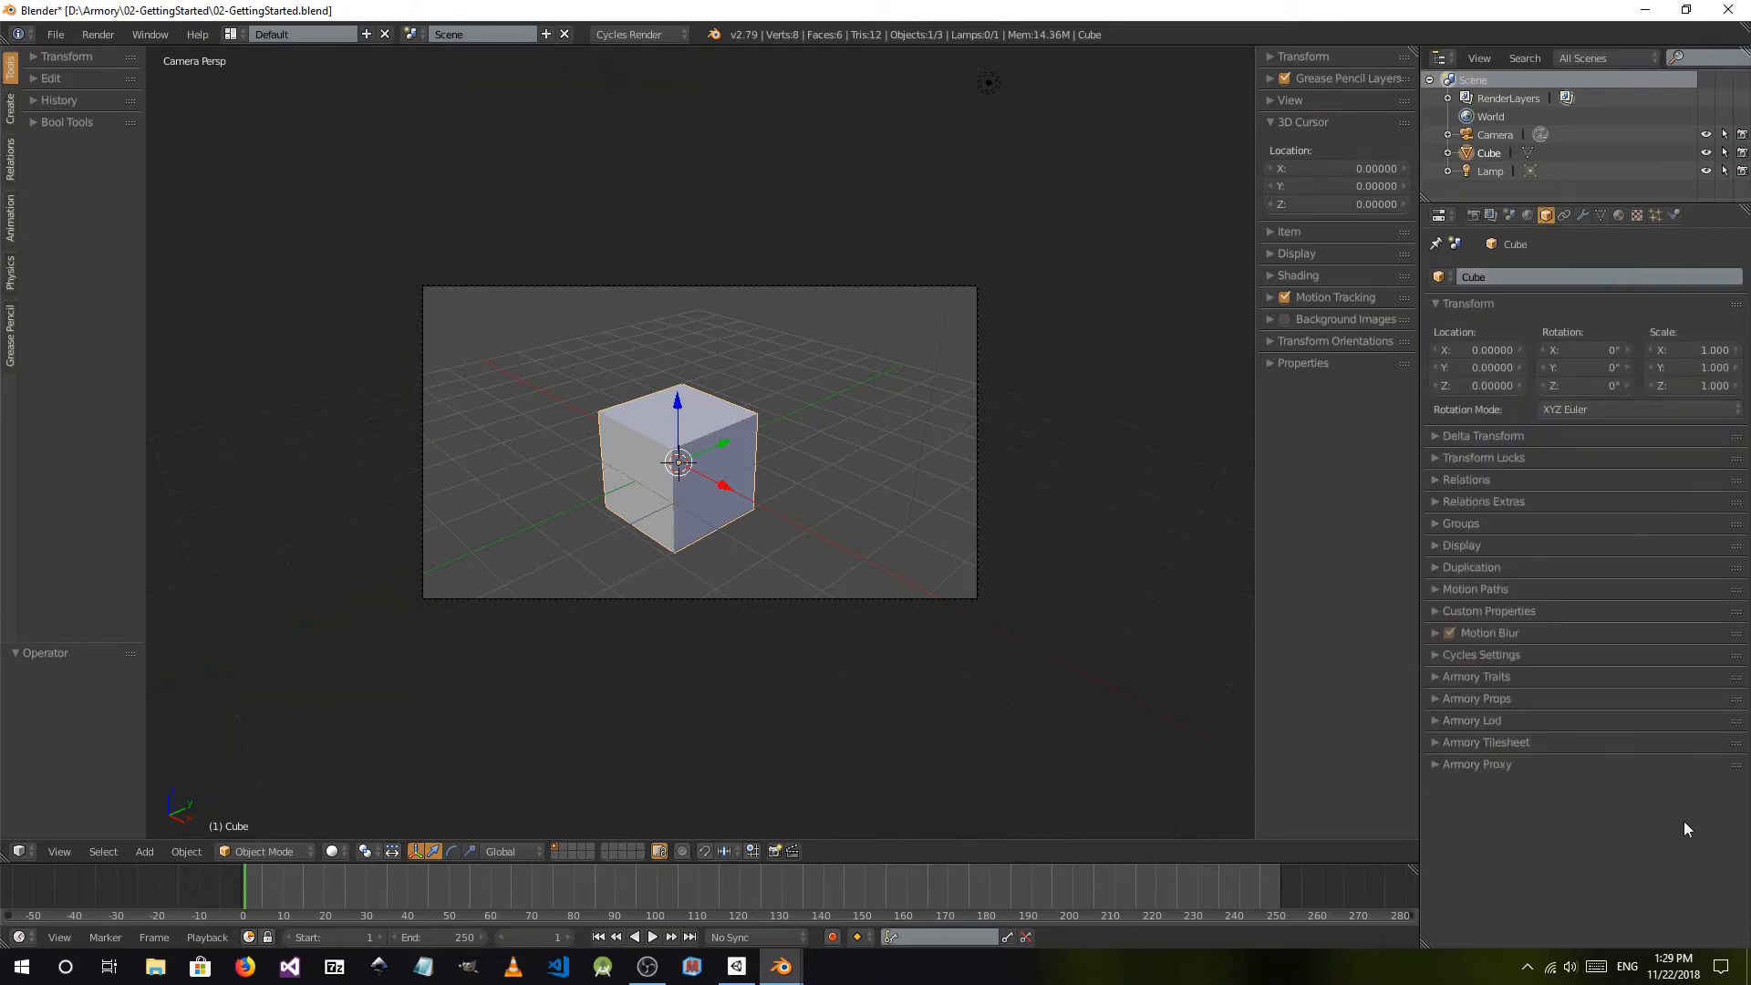
click(1437, 676)
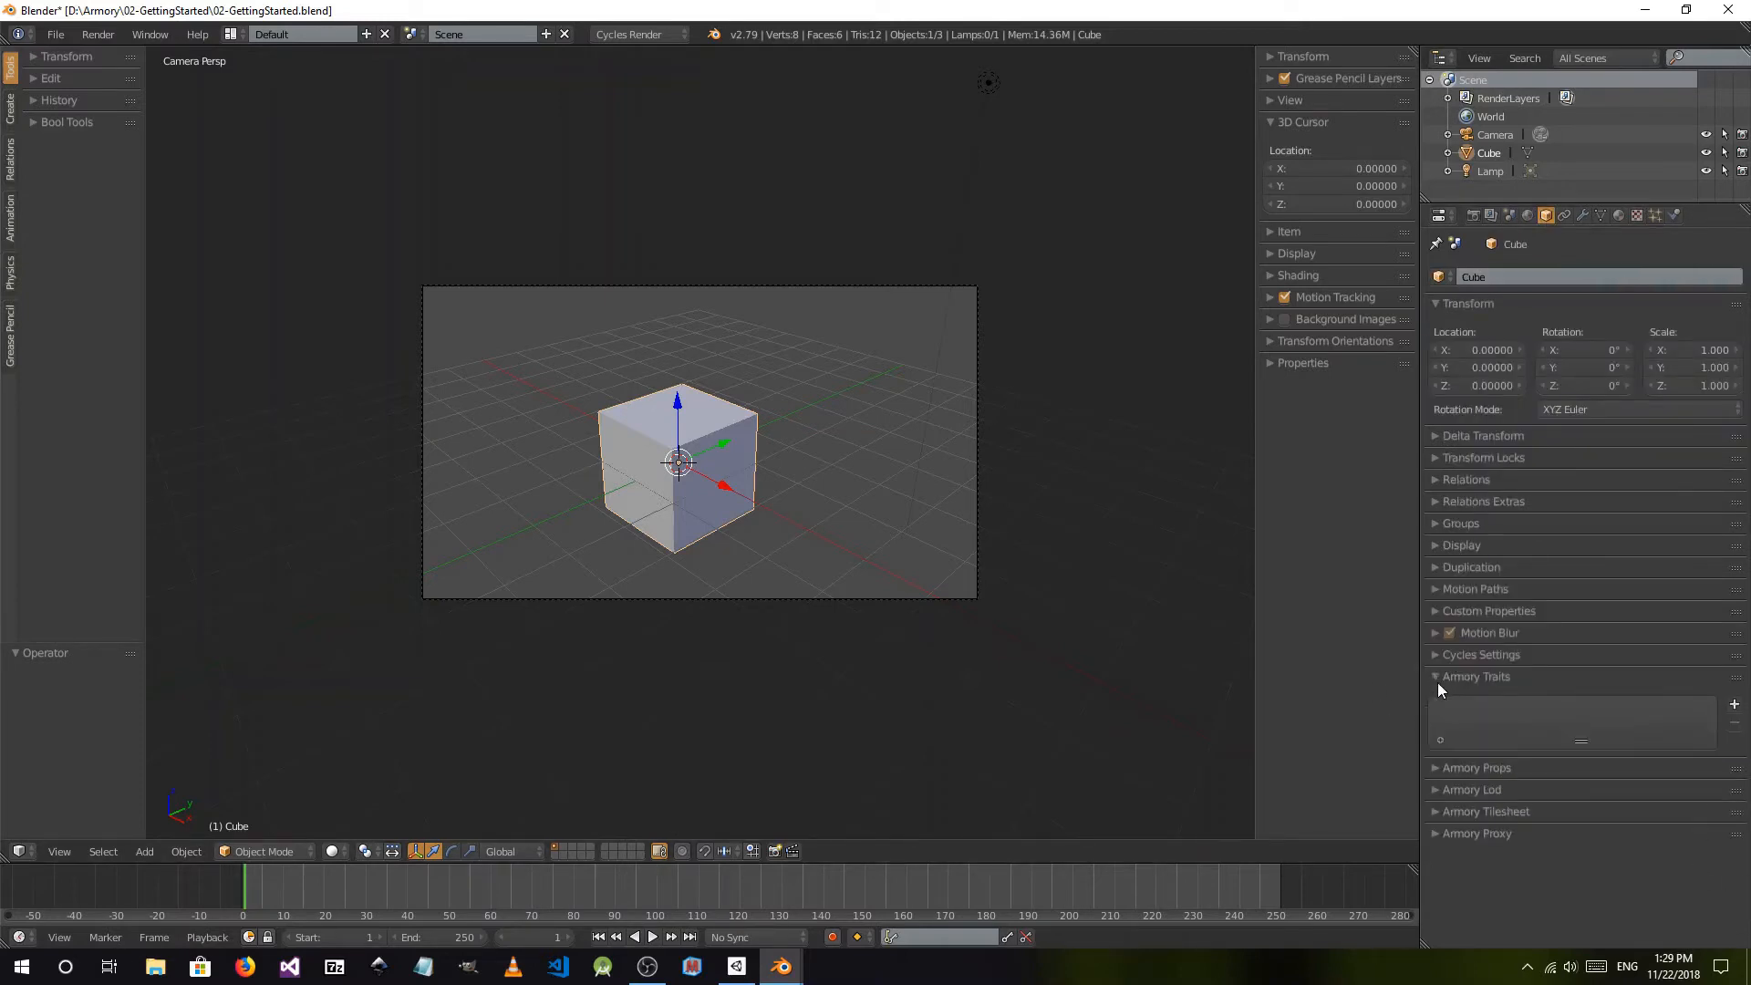
click(1439, 767)
scroll(1459, 812, down, 2)
click(1439, 892)
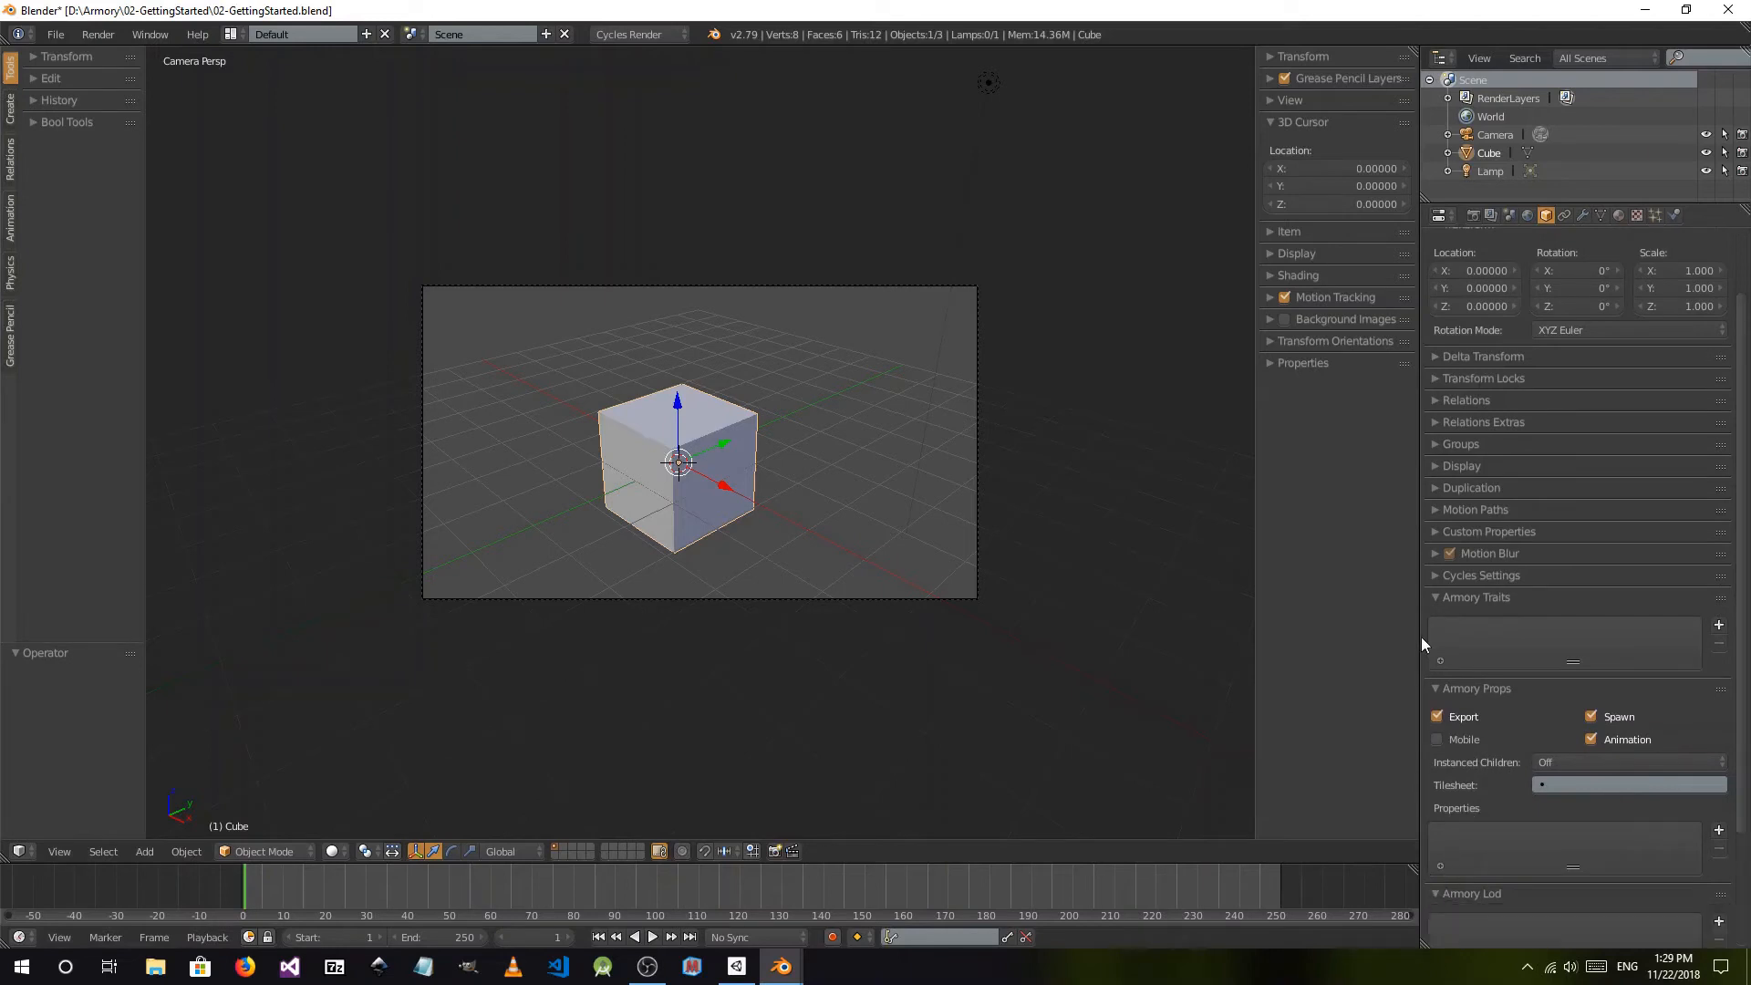
click(1439, 599)
click(1438, 620)
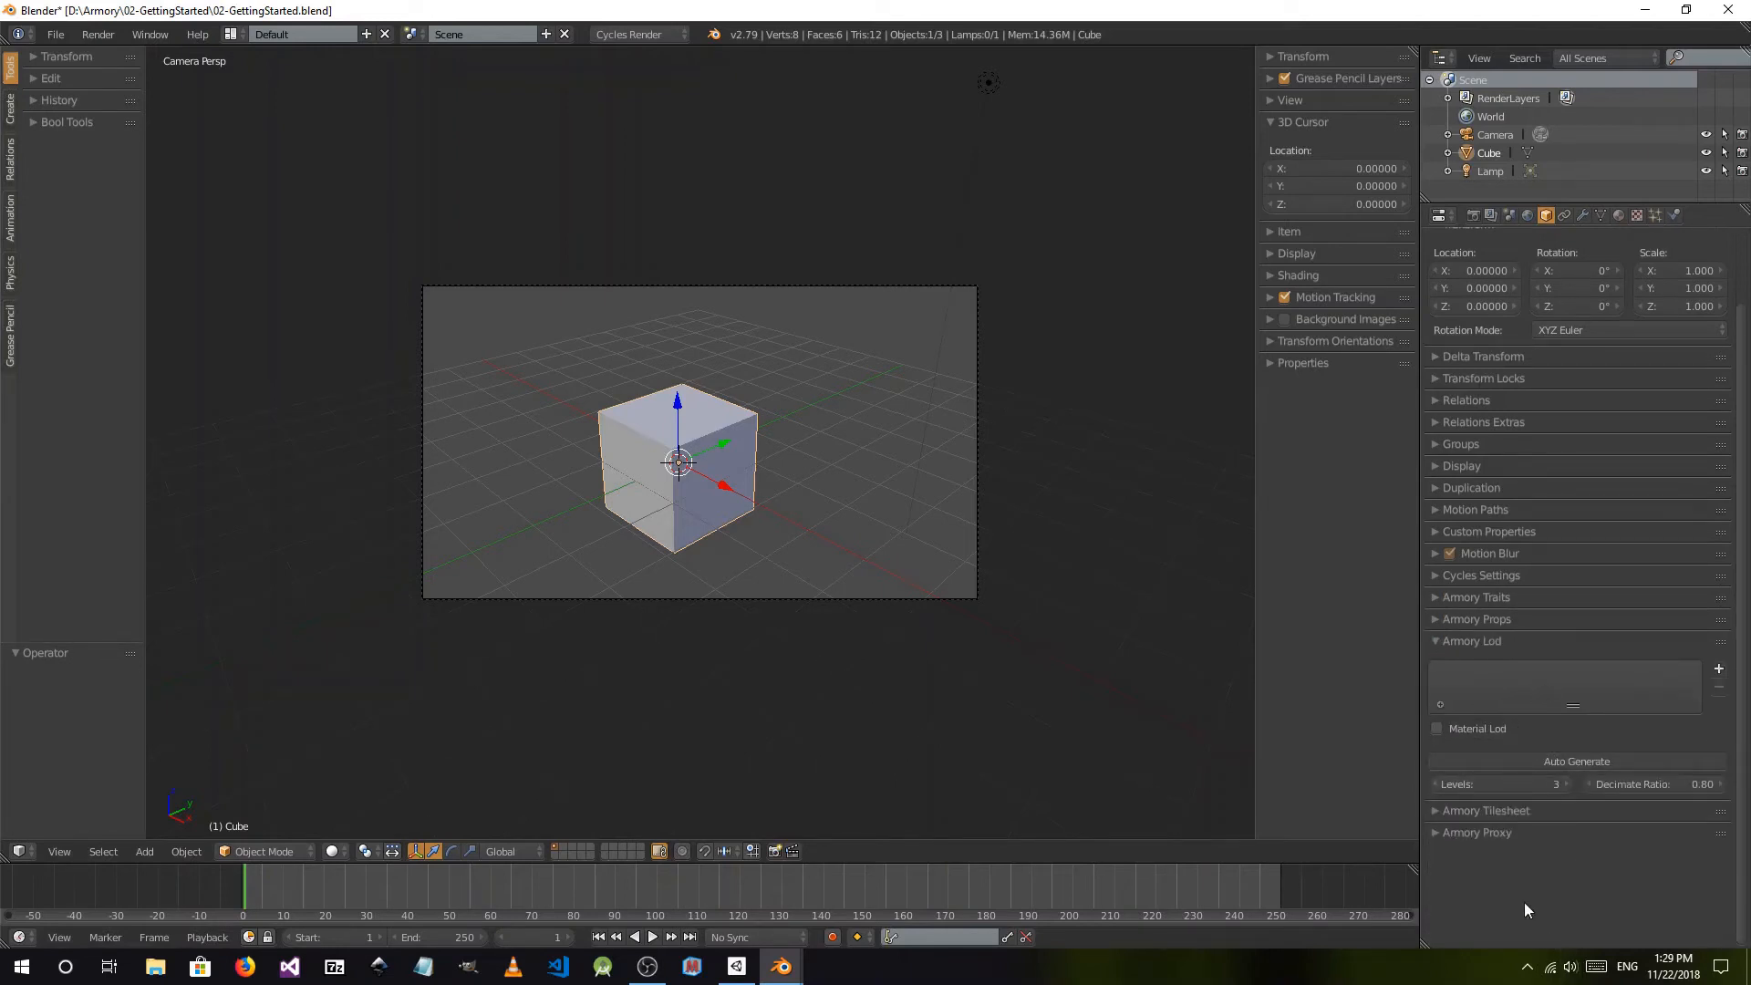
click(1442, 813)
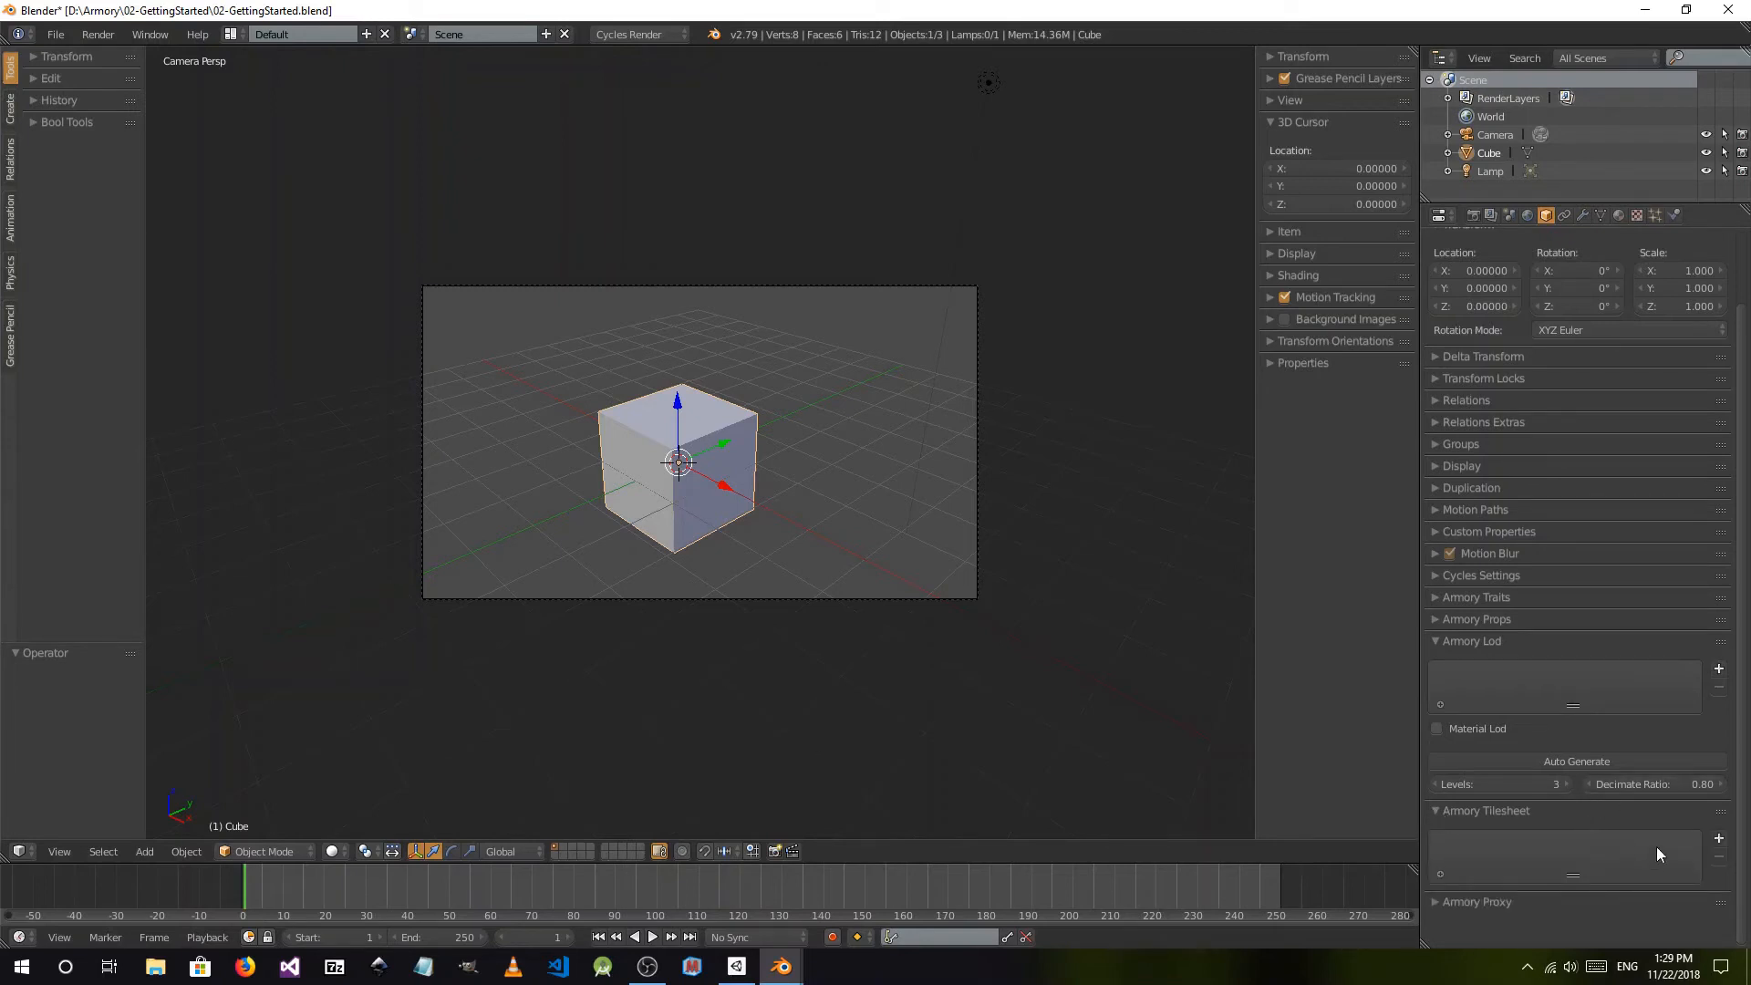
click(1437, 902)
- Check the cube's constraint settings and the Armory Props of its mesh data
click(1582, 216)
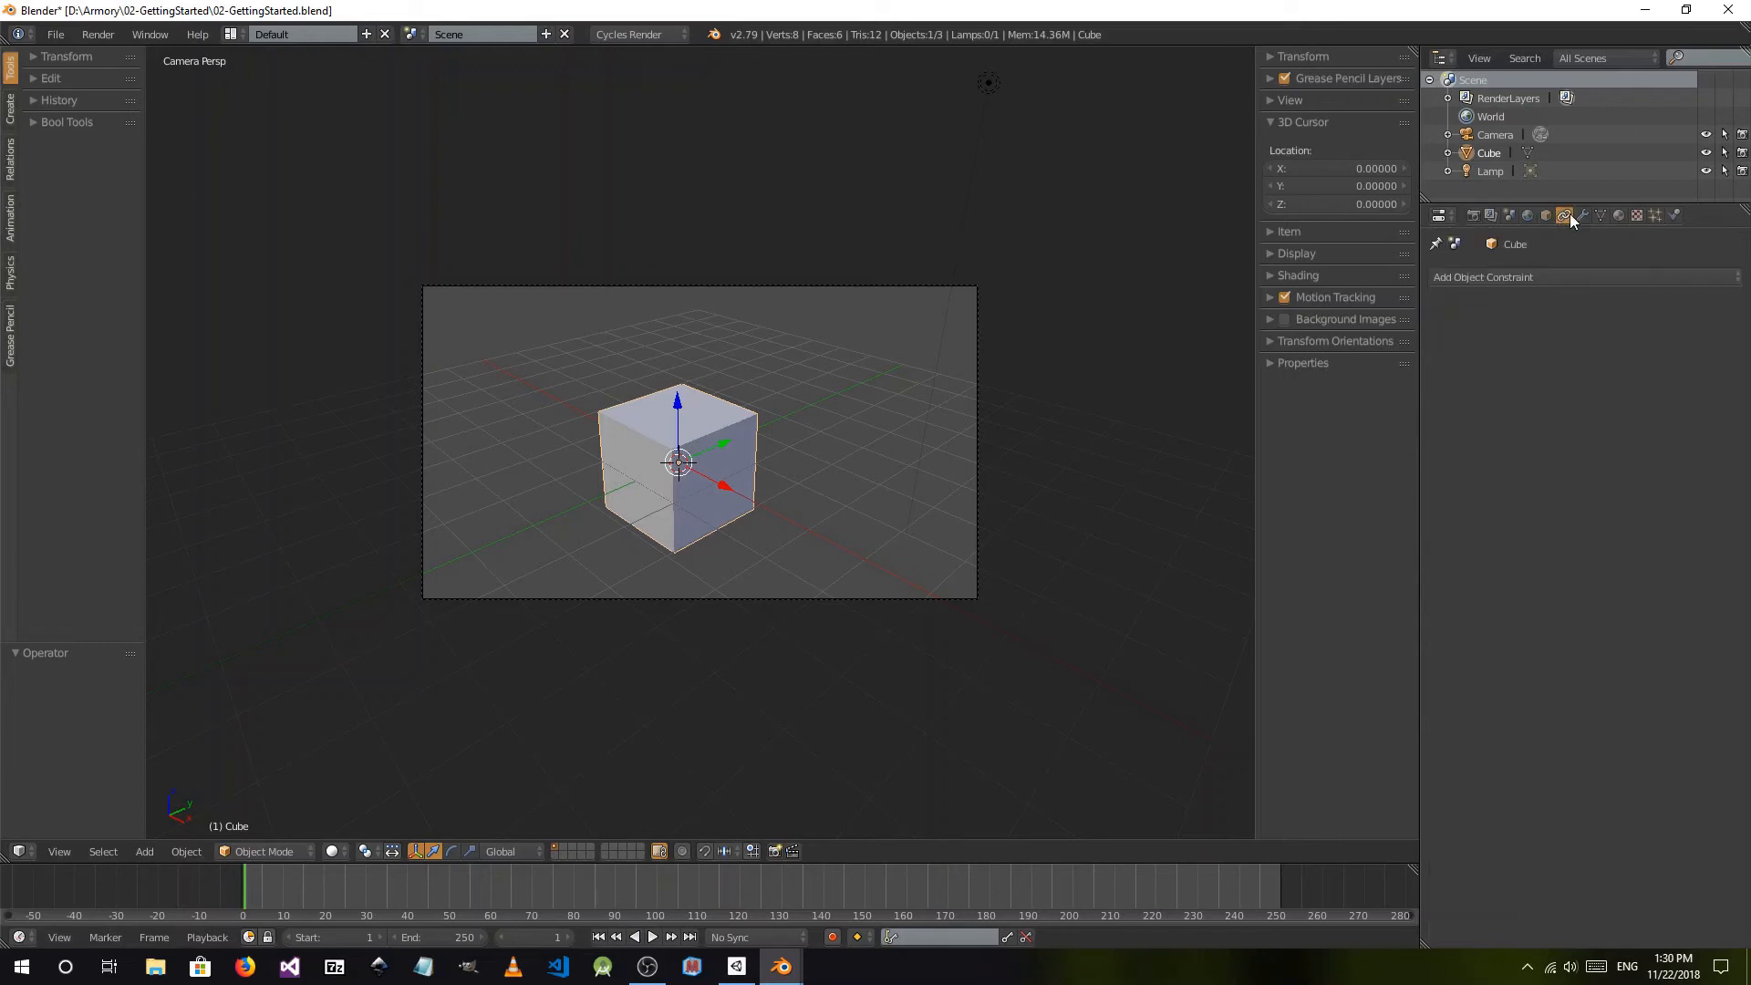
click(1601, 216)
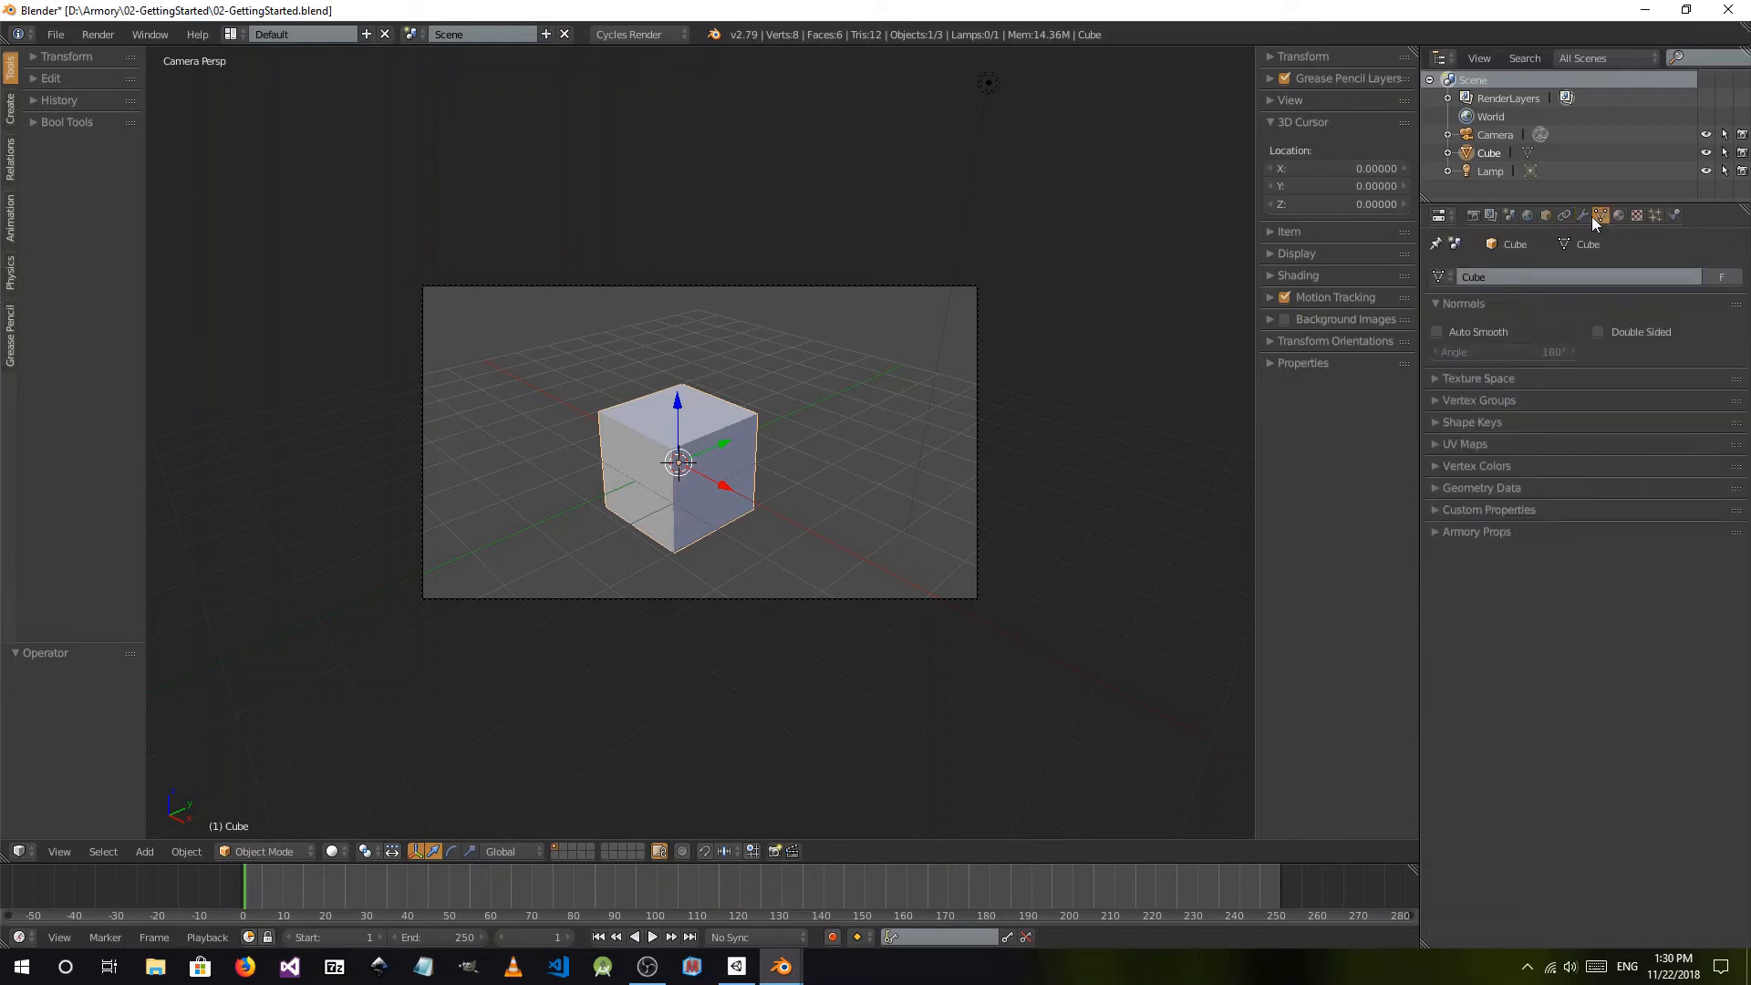
click(1439, 532)
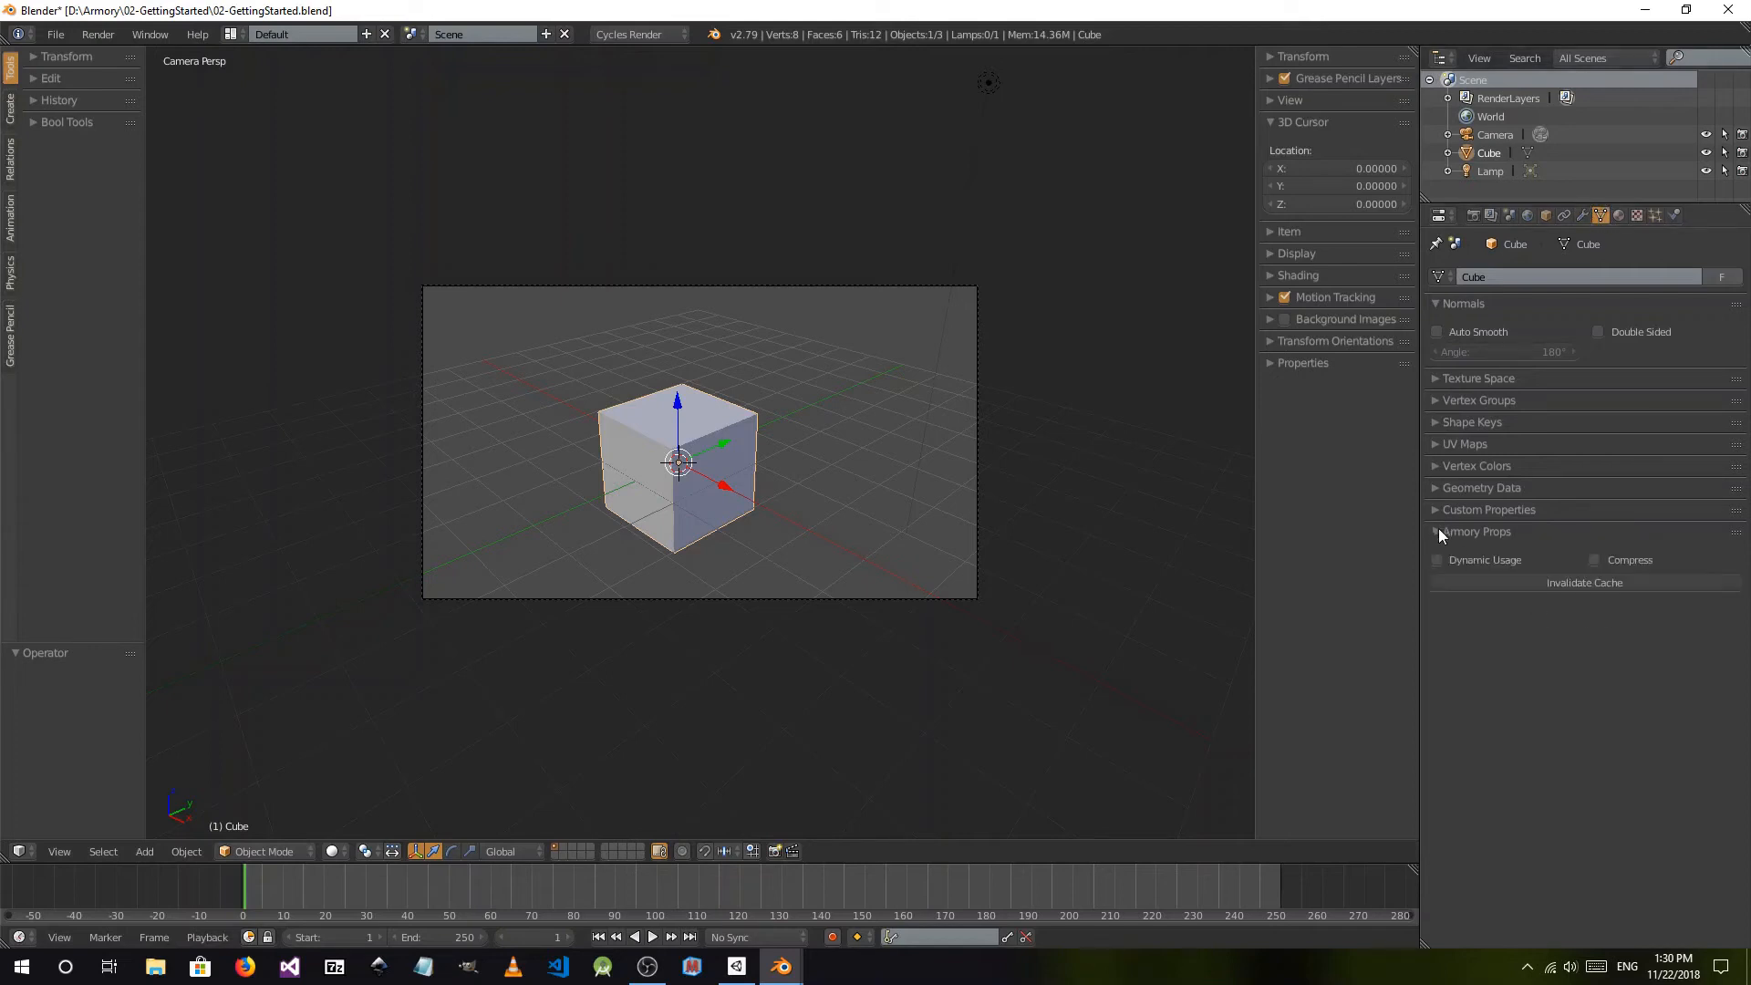
- Examine the Armory Props of the cube's material
click(1620, 215)
click(1435, 628)
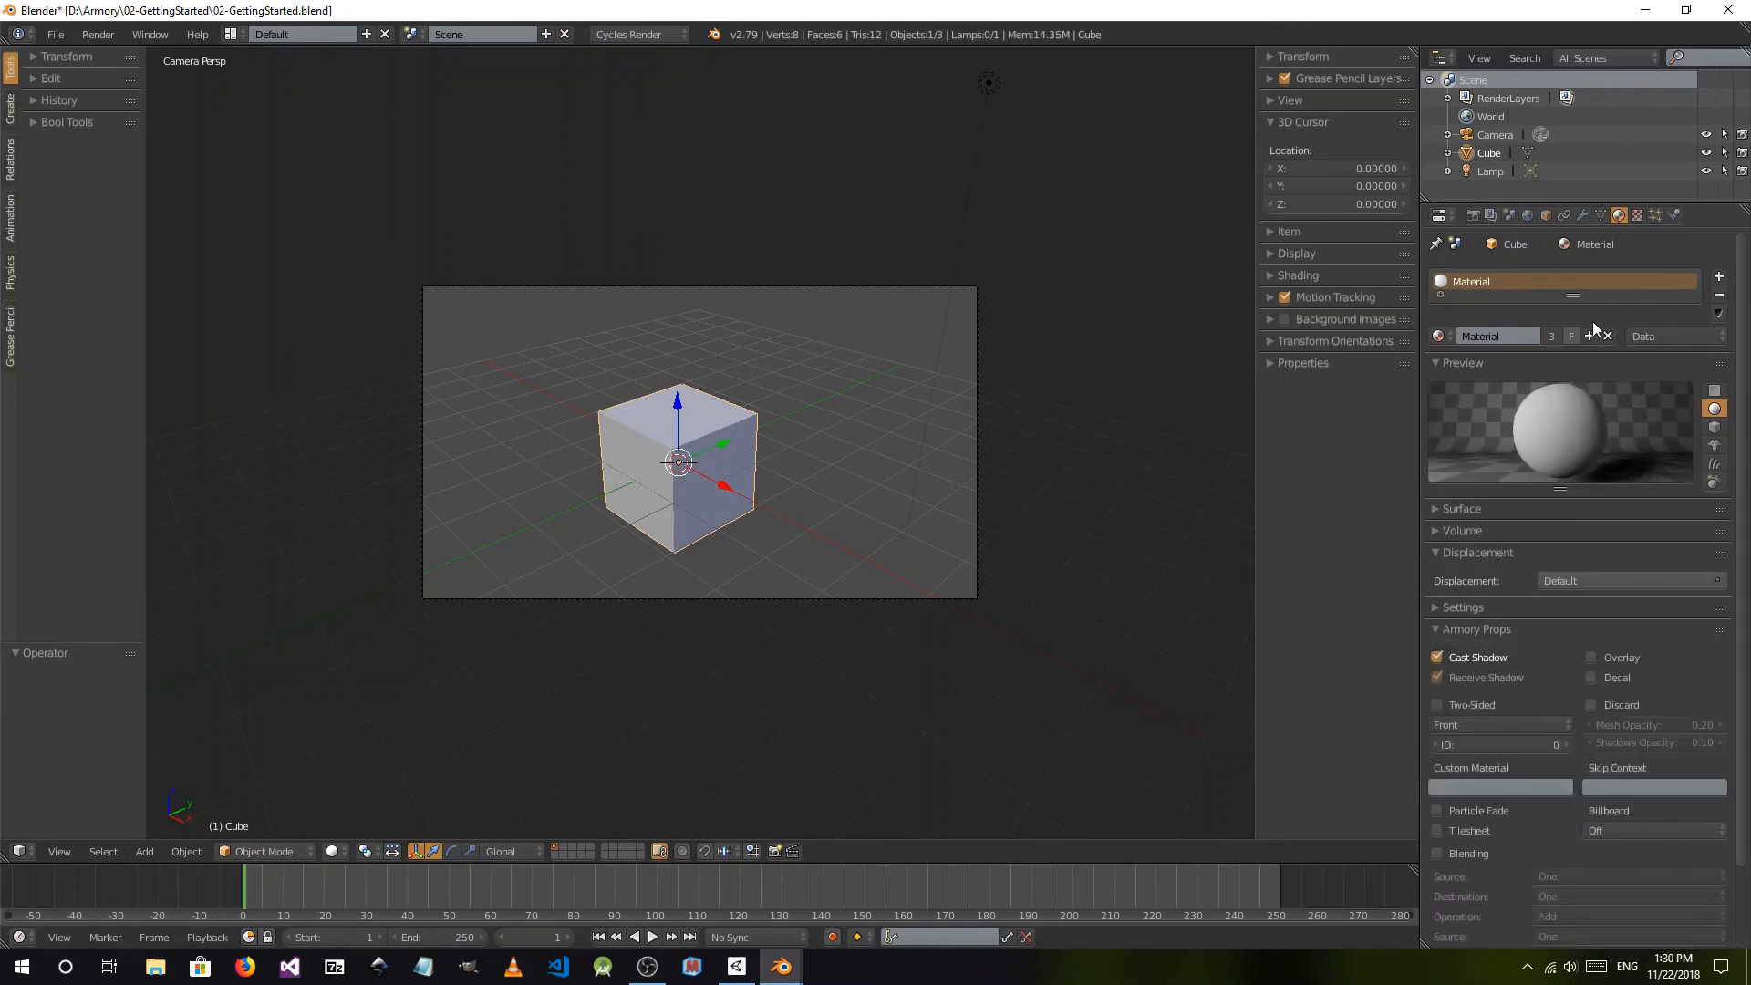
click(1437, 630)
click(1441, 628)
- View the texture and particle settings and the cube's physics options
click(1637, 216)
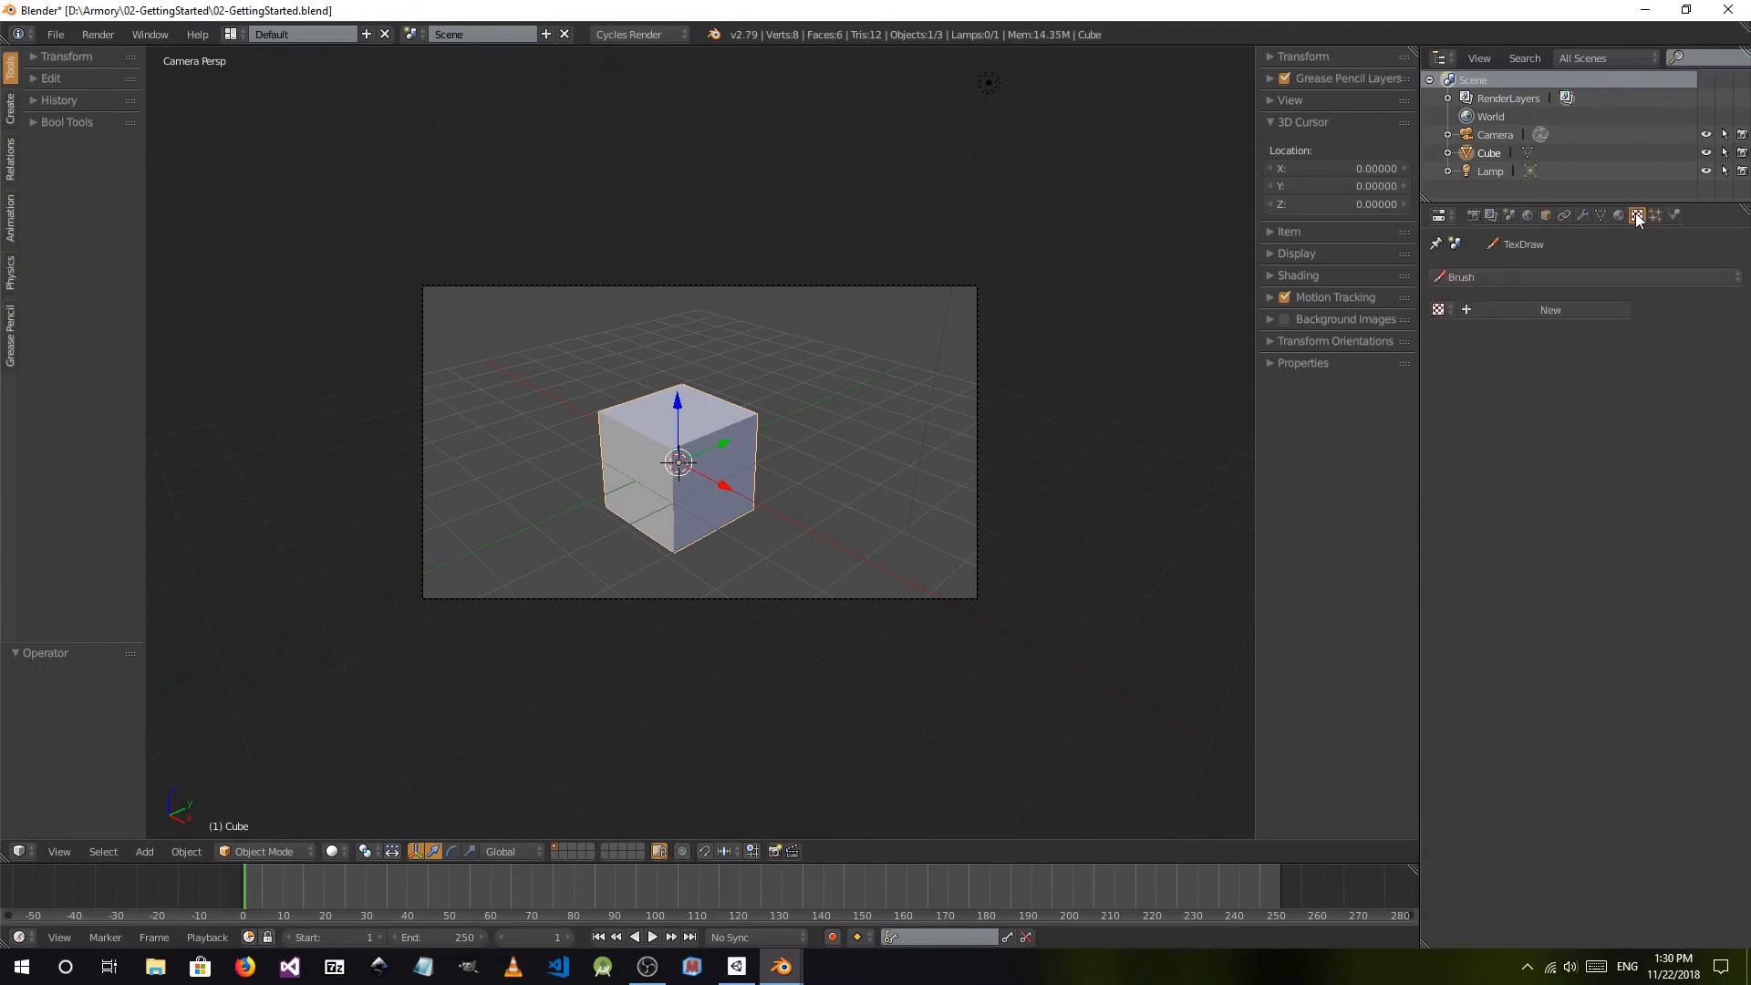
click(1662, 213)
click(1670, 216)
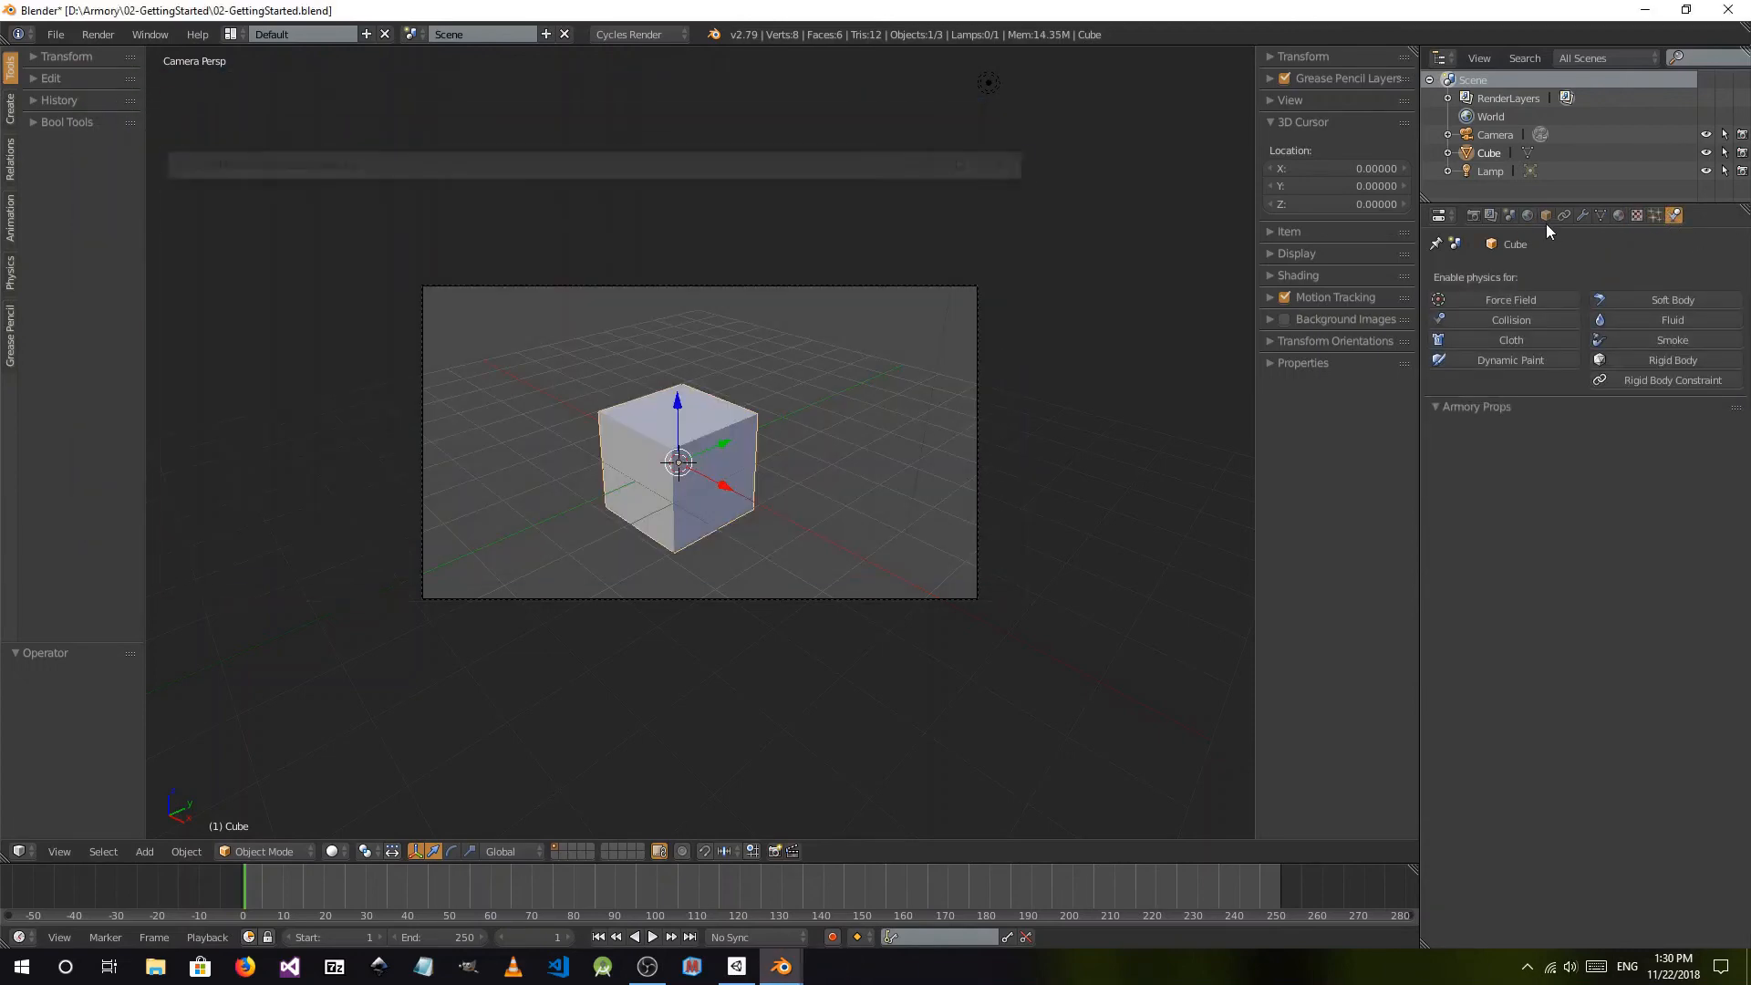
- Bring up the Armory console window, switch back to Blender, and show the scene's render settings
click(781, 966)
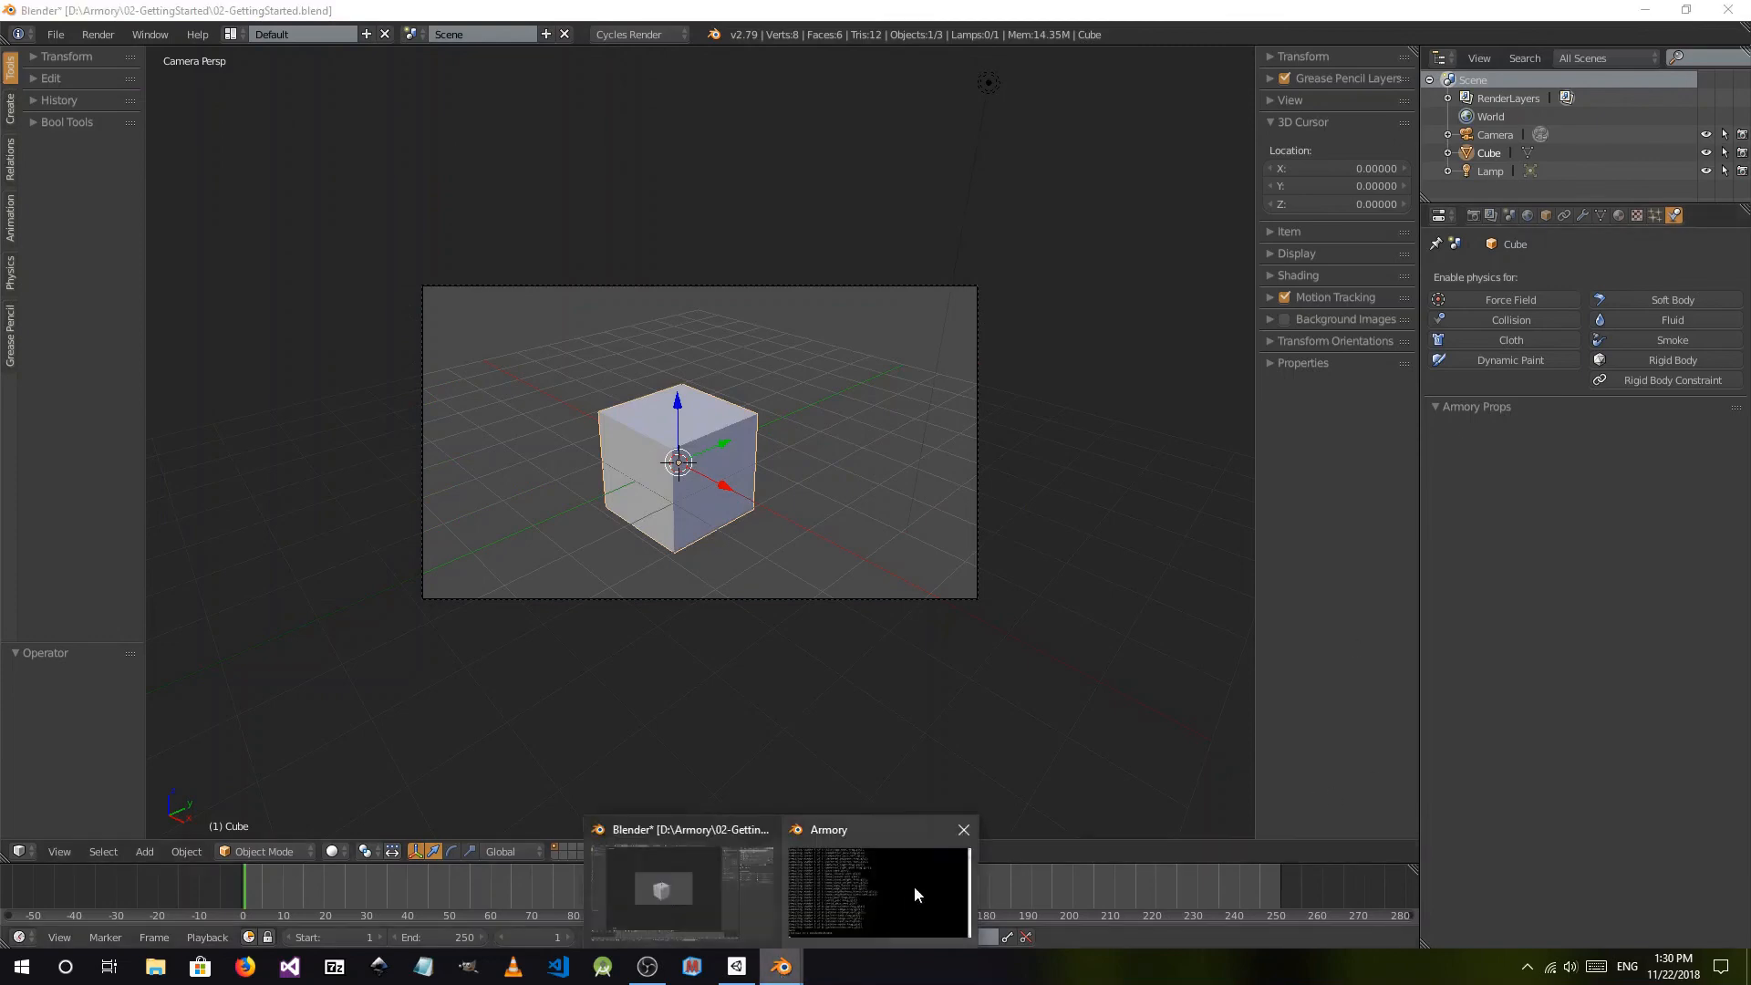
click(914, 894)
click(1510, 500)
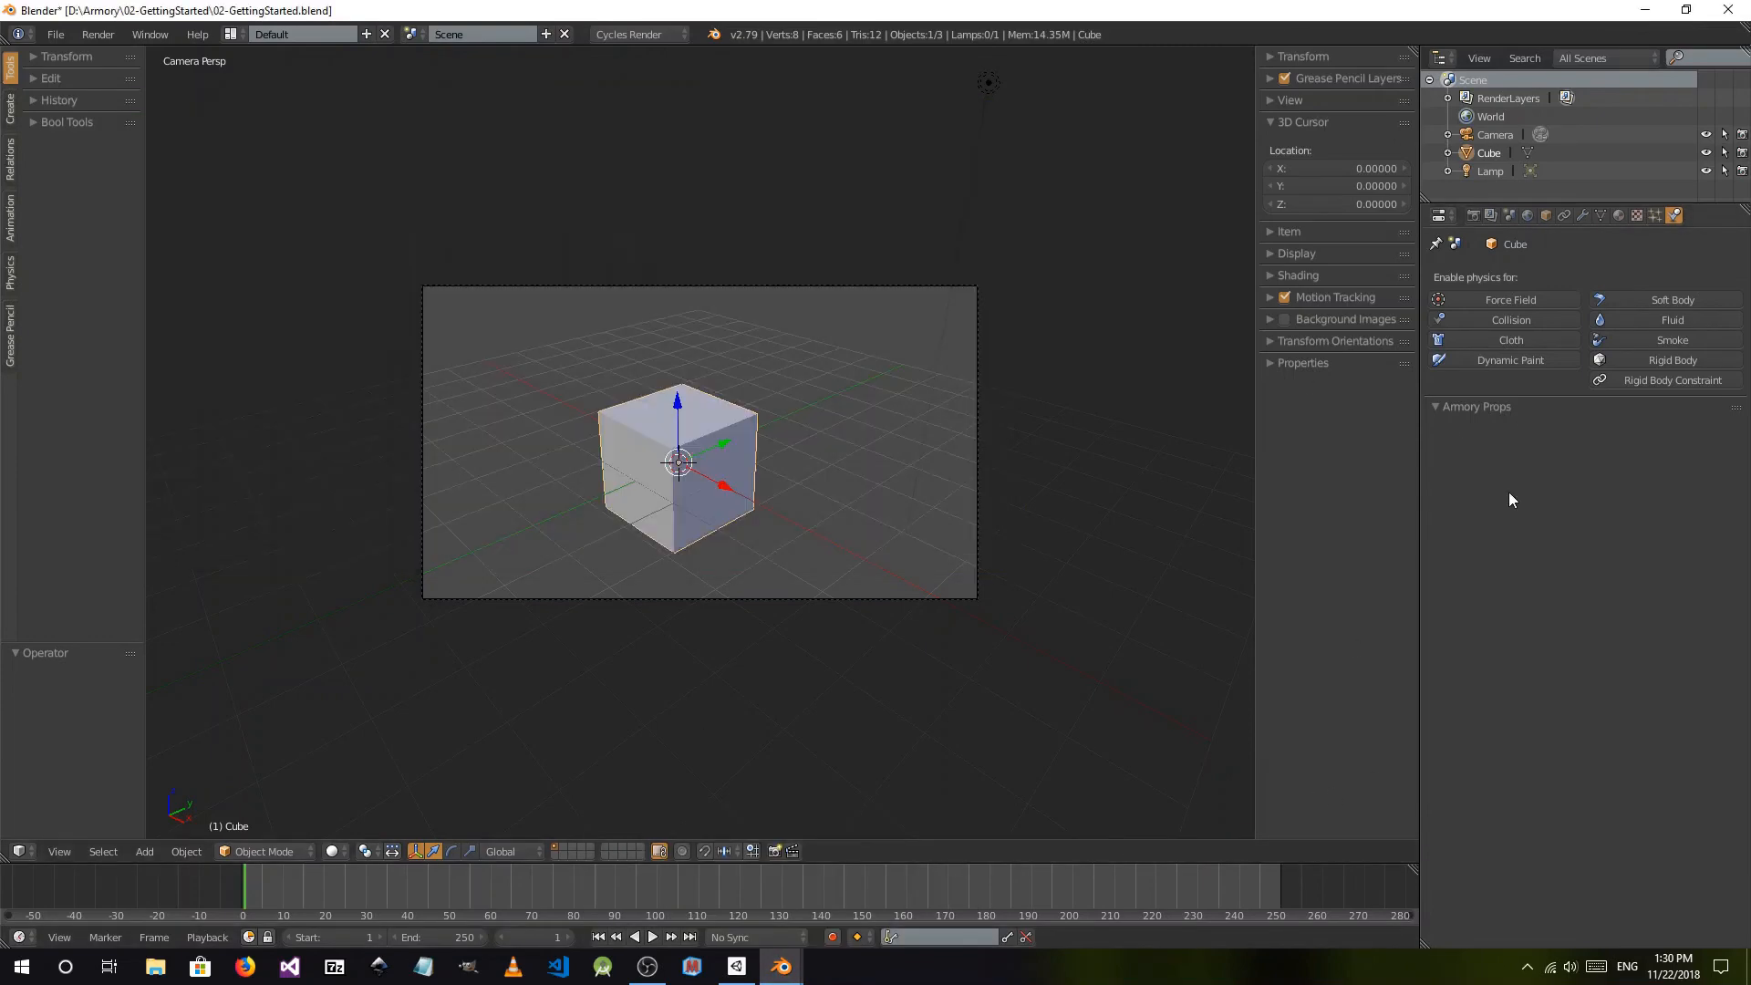
click(1471, 215)
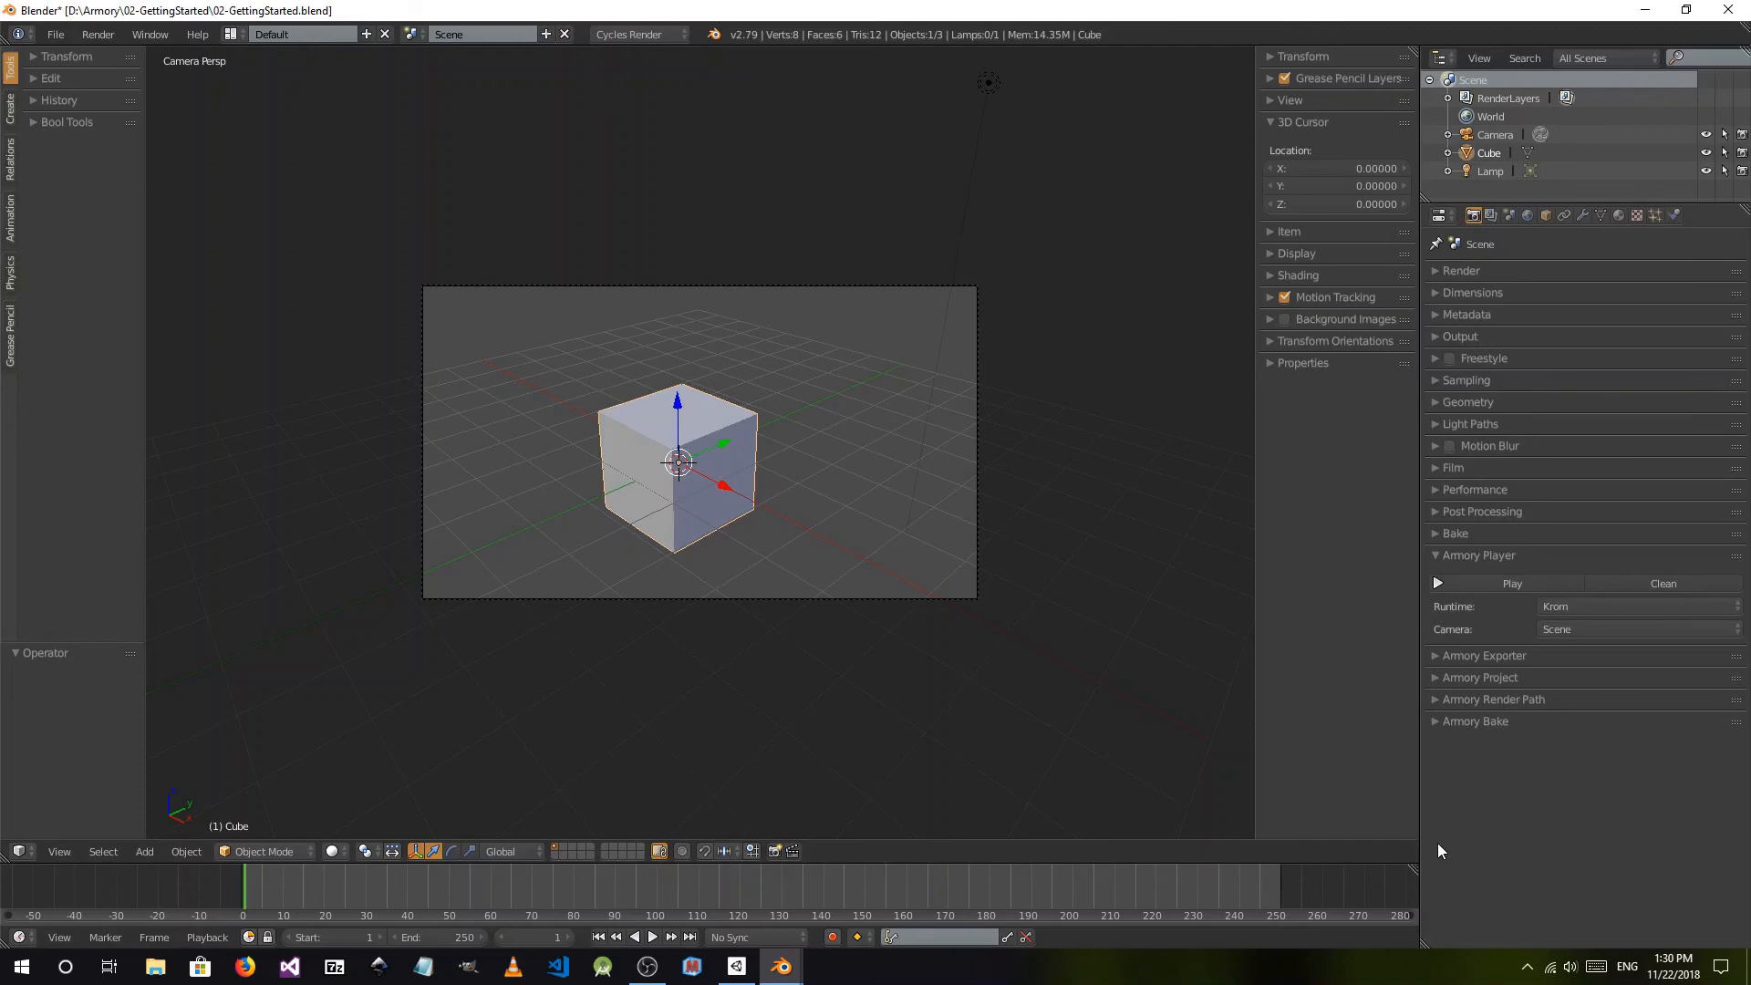